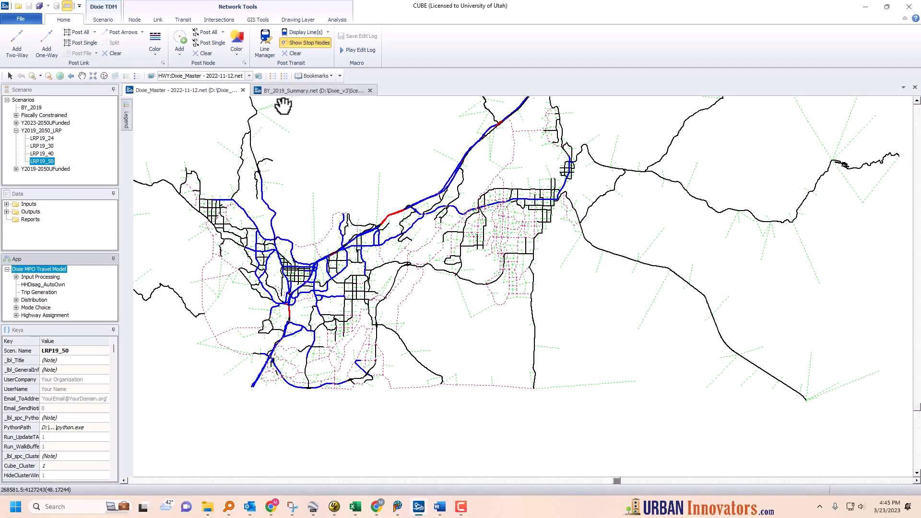
Open the Dixie MPO Travel Model application diagram and view the actions available for the BY_2019 scenario
double_click(44, 270)
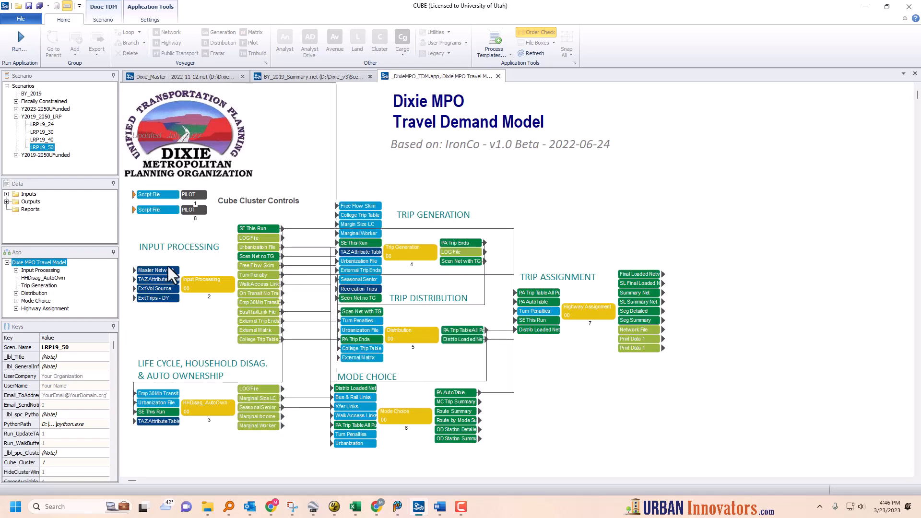
left_click(32, 94)
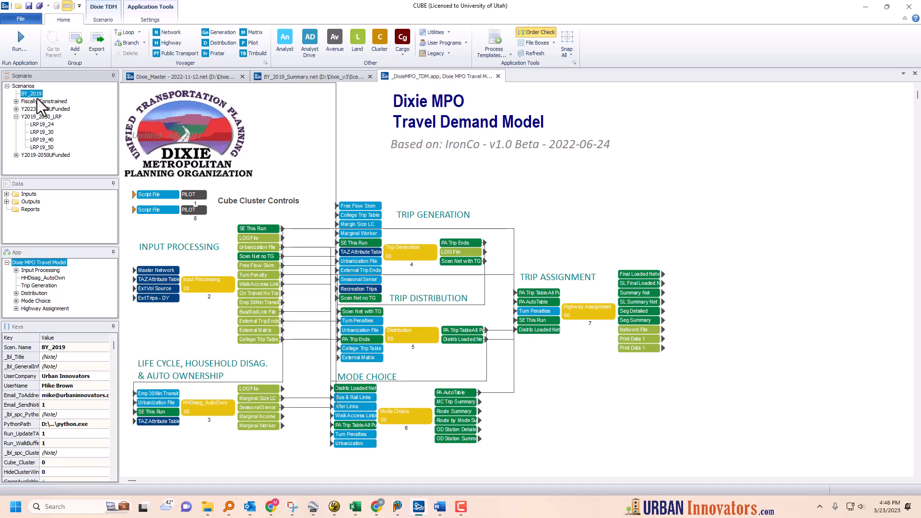
right_click(32, 95)
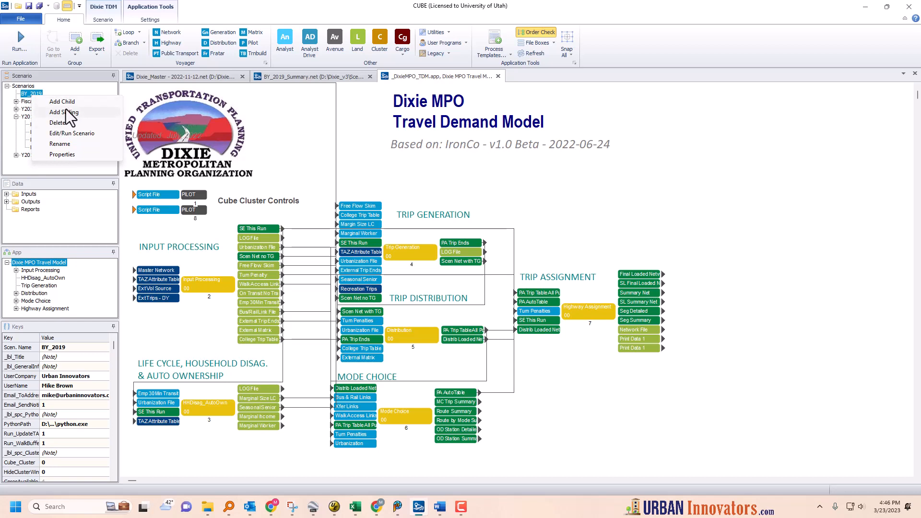
left_click(36, 117)
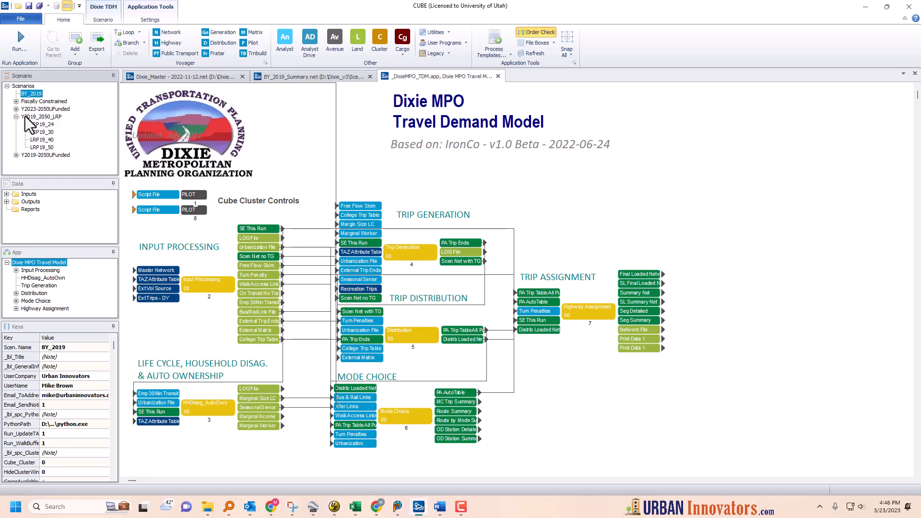
Review the keys of LRP19_30, the parent Y2019_2050_LRP scenario, and LRP19_40
left_click(44, 132)
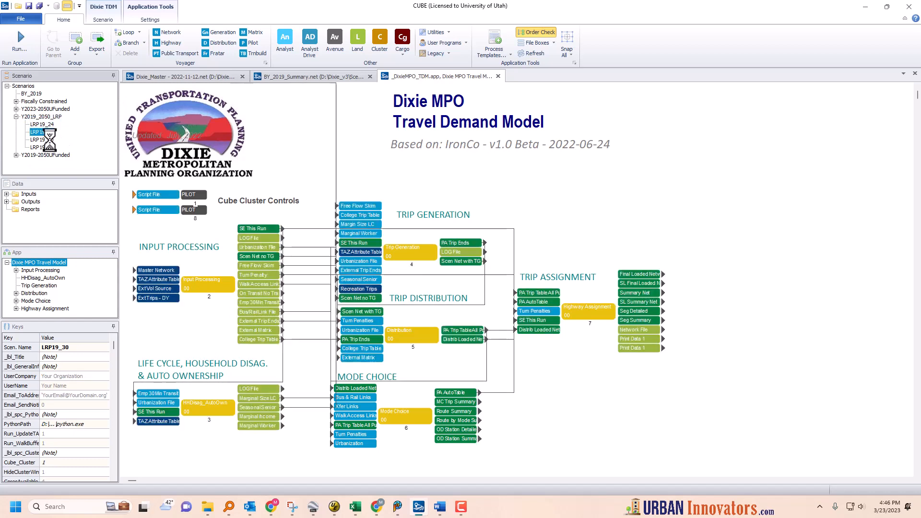
left_click(49, 118)
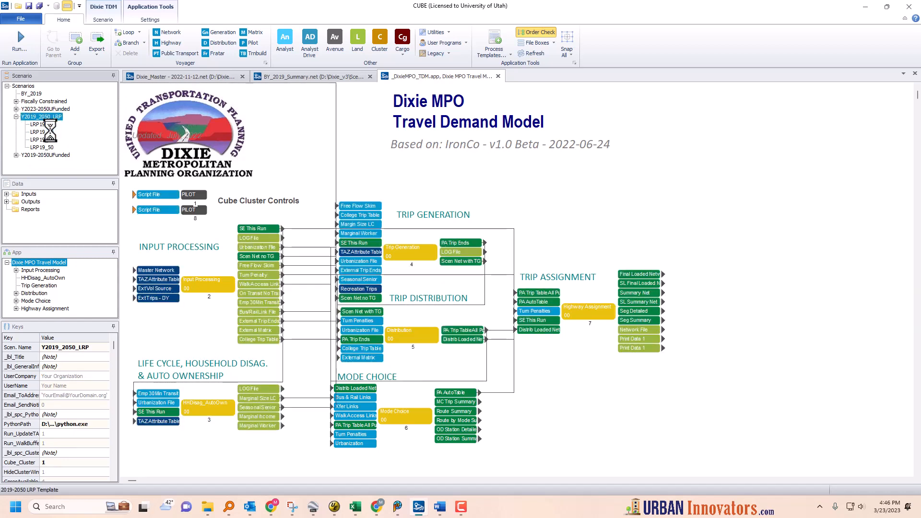
left_click(43, 140)
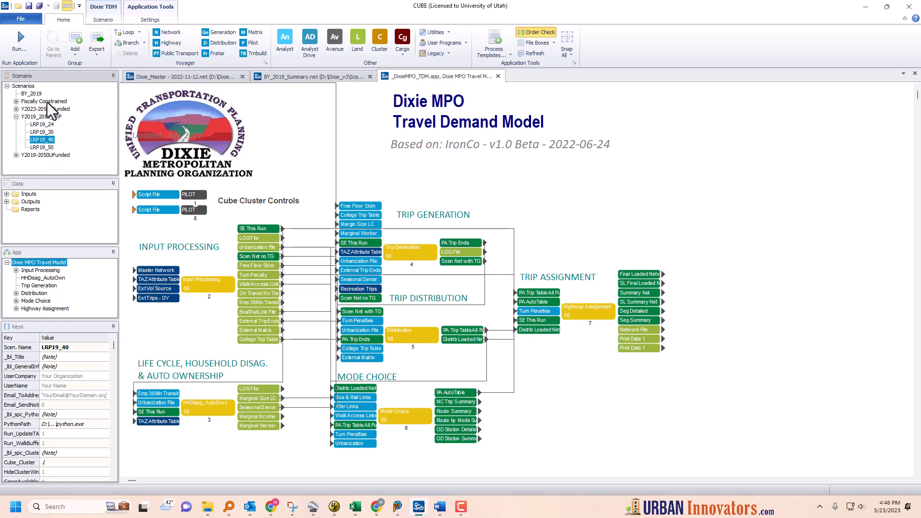
Look over the Fiscally Constrained child scenarios and the actions available for BY_2019
left_click(28, 94)
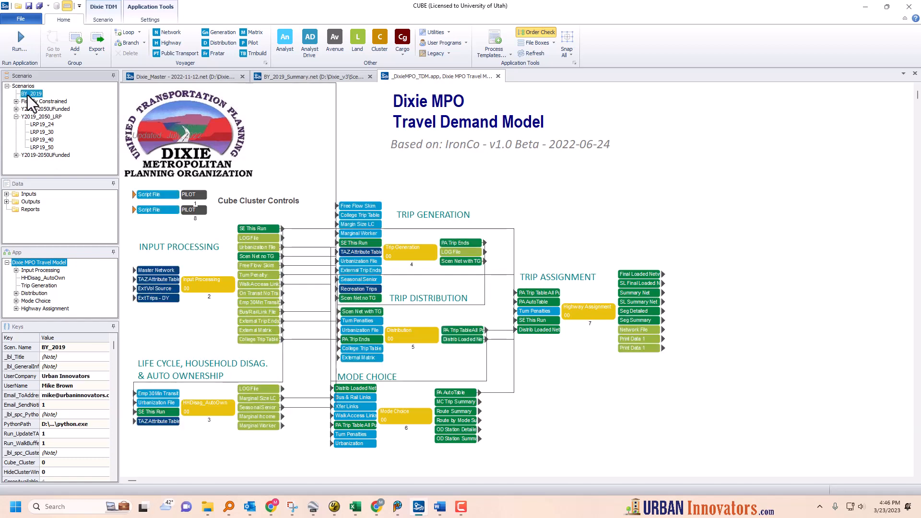
left_click(16, 102)
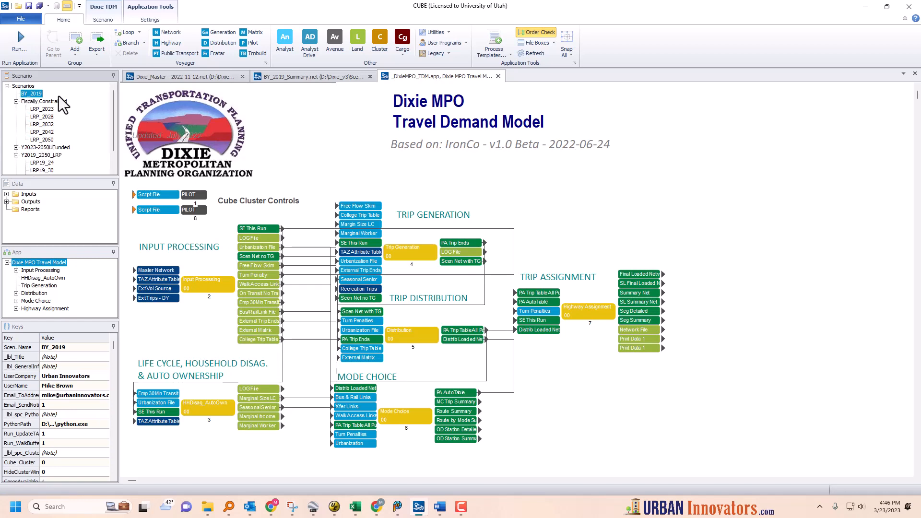
right_click(36, 94)
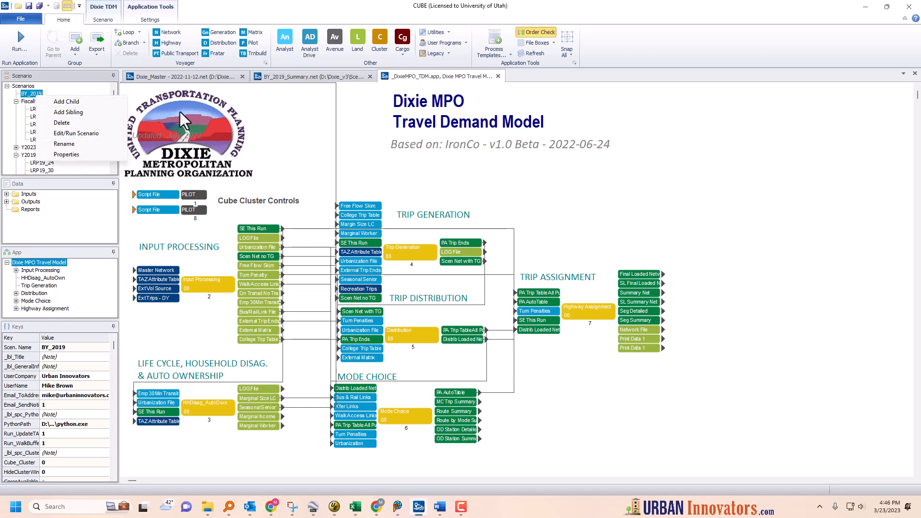
left_click(307, 140)
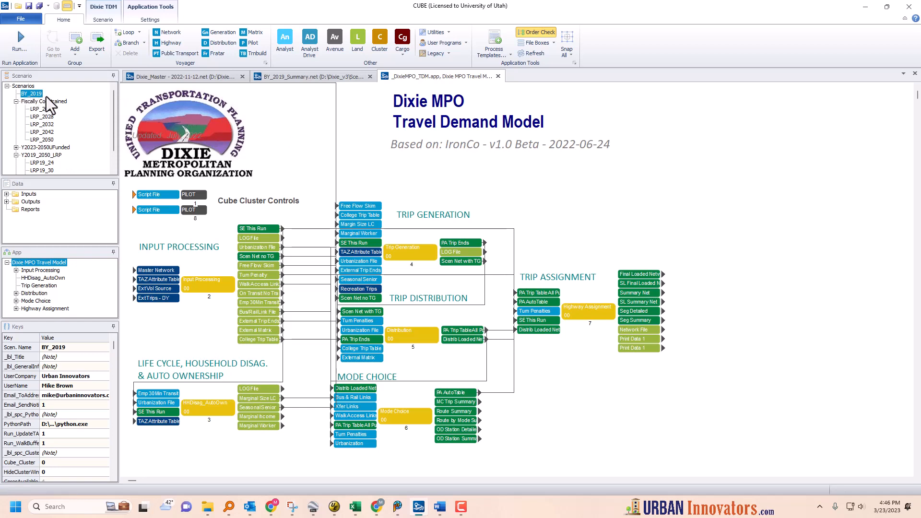
left_click(16, 102)
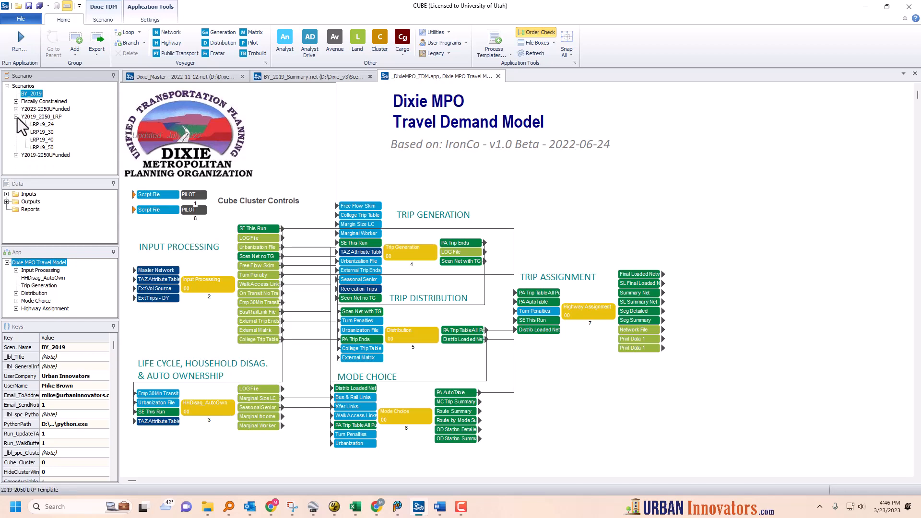
Compare the keys of Y2019_2050_LRP, its LRP19_50 child and the Fiscally Constrained LRP_2050 scenario
left_click(34, 118)
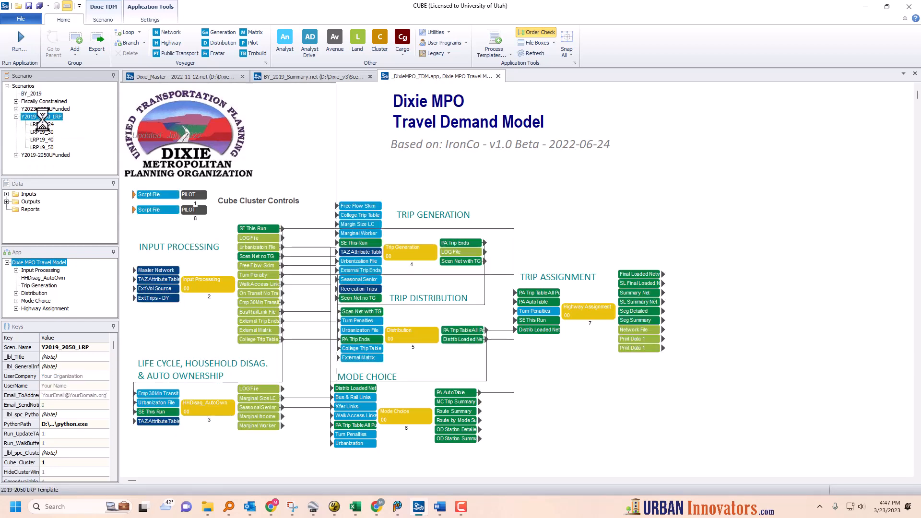
left_click(47, 148)
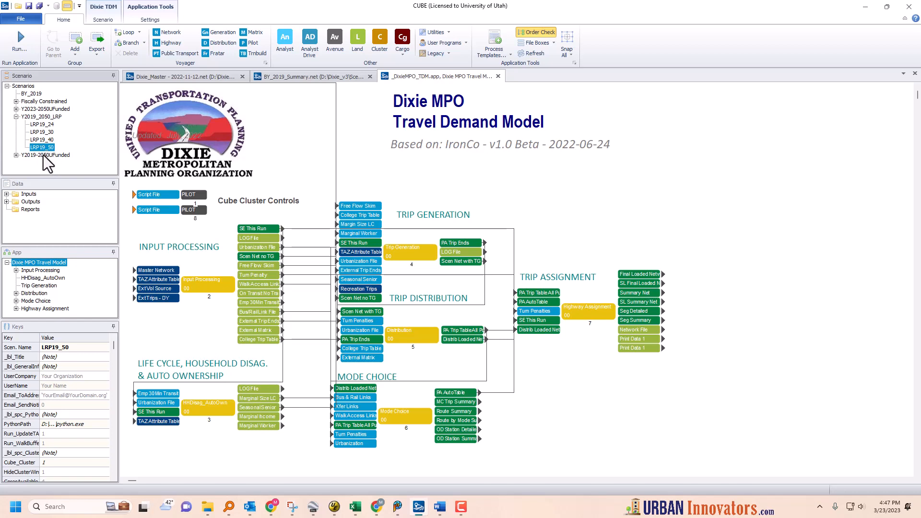
left_click(16, 102)
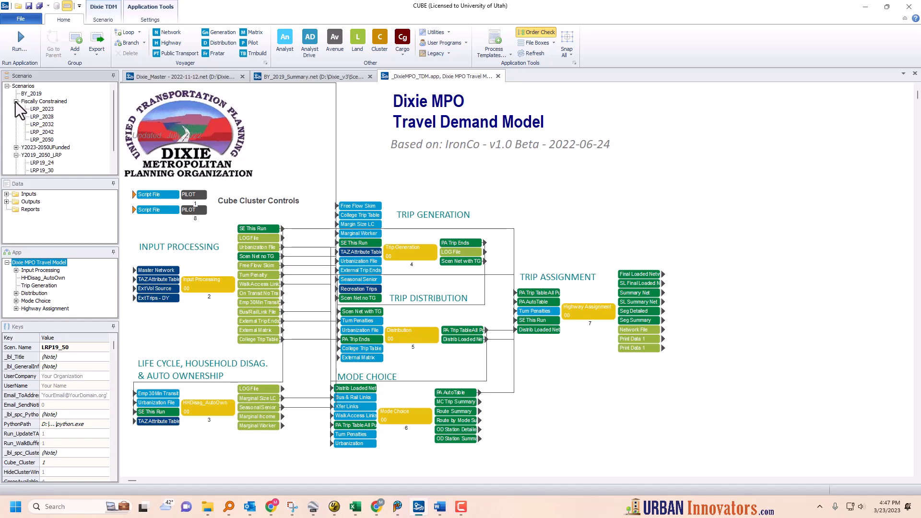
left_click(48, 140)
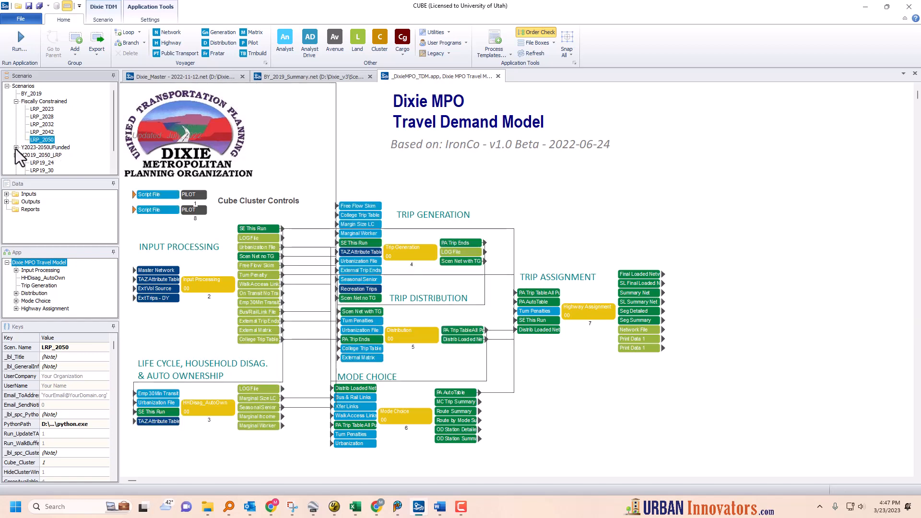
left_click(16, 102)
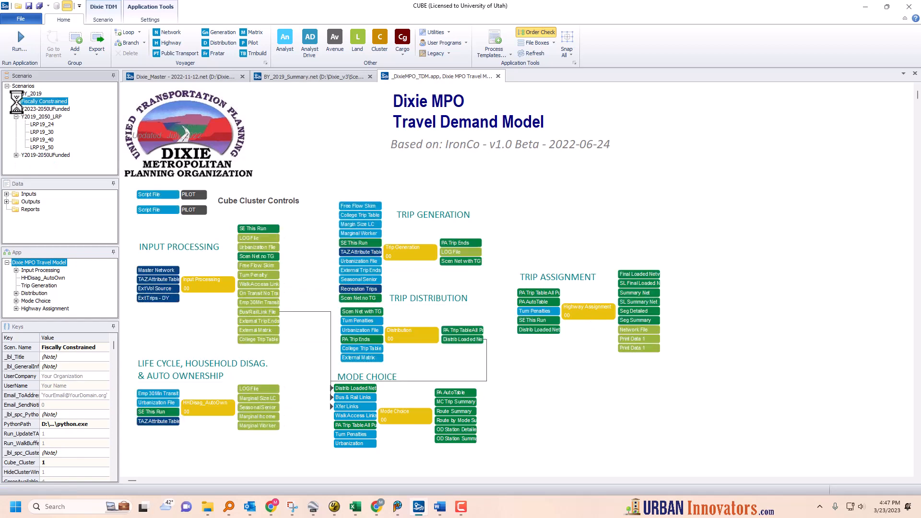
left_click(45, 148)
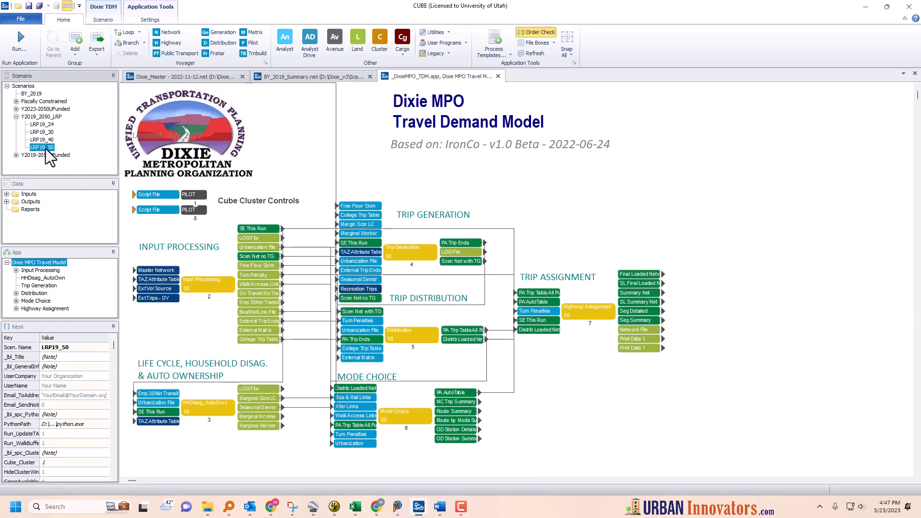
Open the BY_2019 scenario inputs form and examine its fields alongside the matching scenario key values
left_click(32, 94)
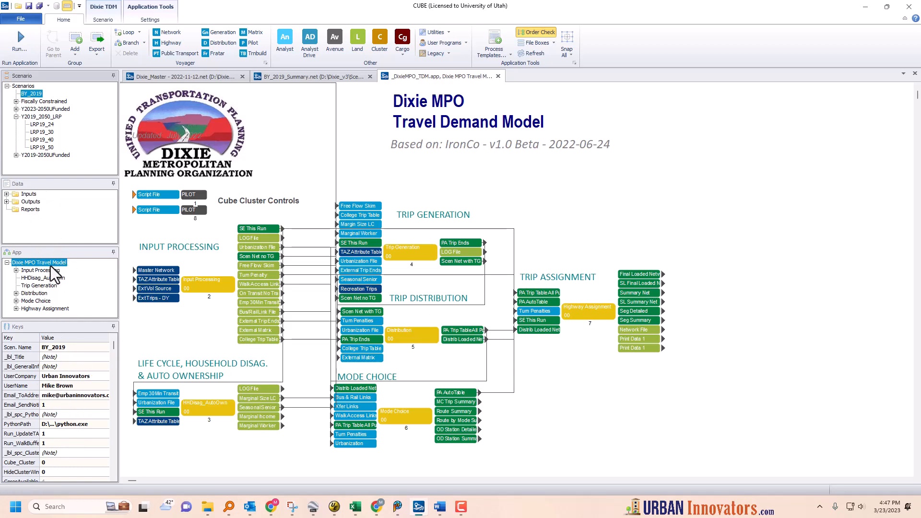
double_click(39, 95)
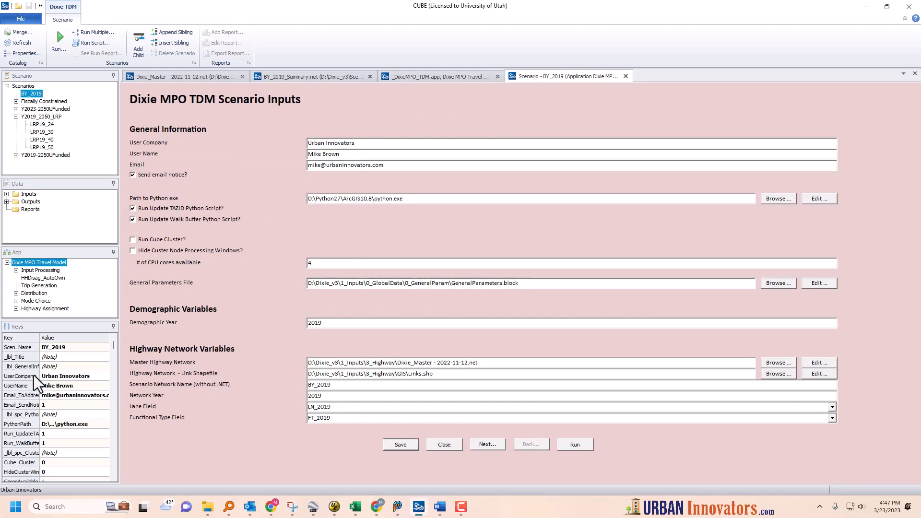
left_click(53, 368)
left_click(57, 418)
left_click(58, 447)
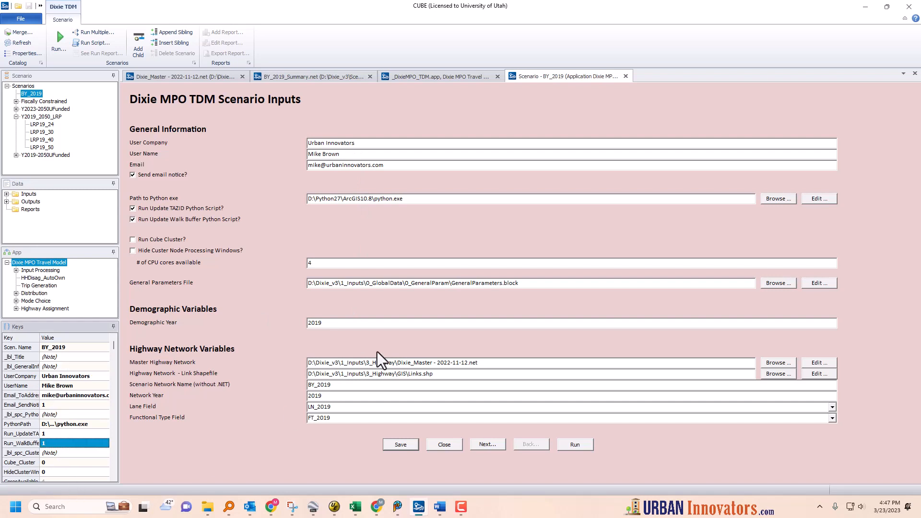
left_click(453, 384)
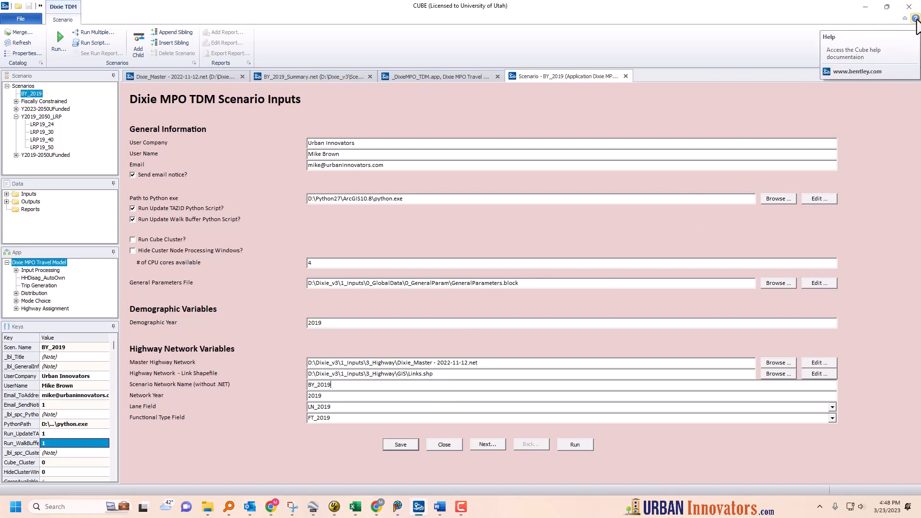
Open the CUBE Base help, look through its index and table of contents, and close it
left_click(915, 18)
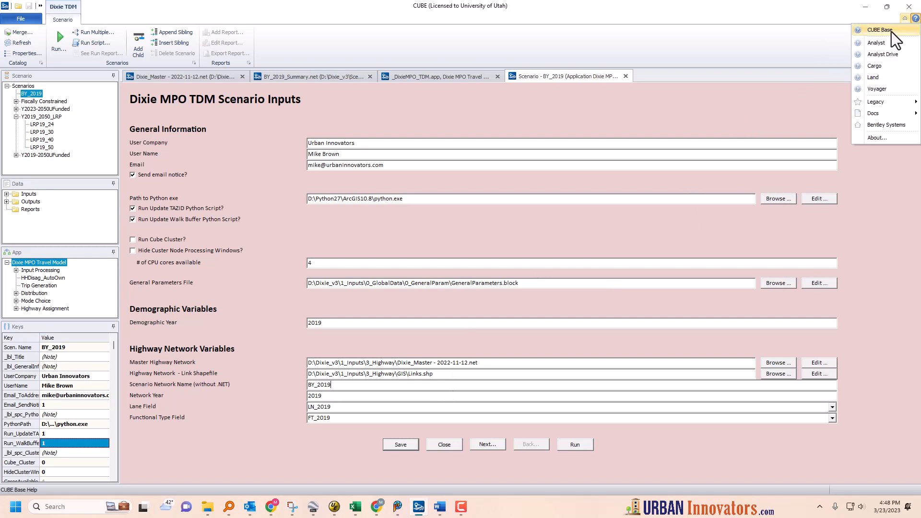
left_click(879, 30)
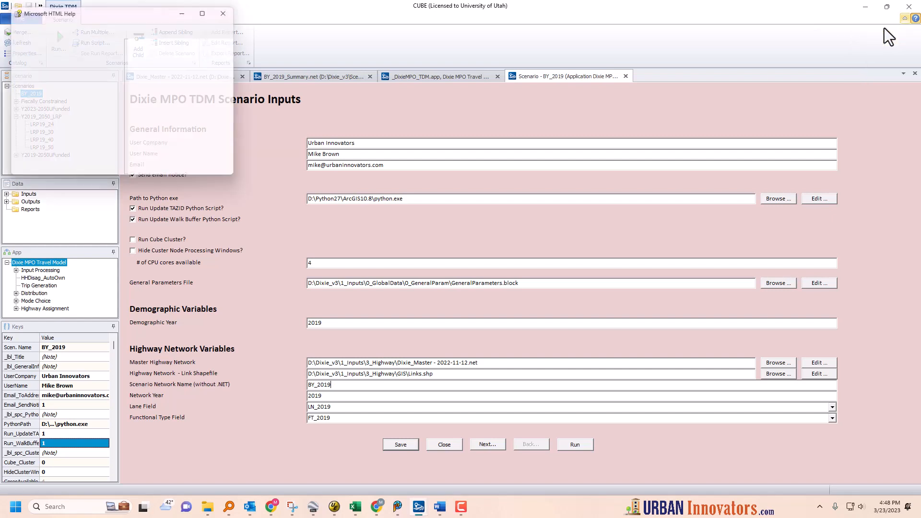
left_click_drag(239, 181, 595, 380)
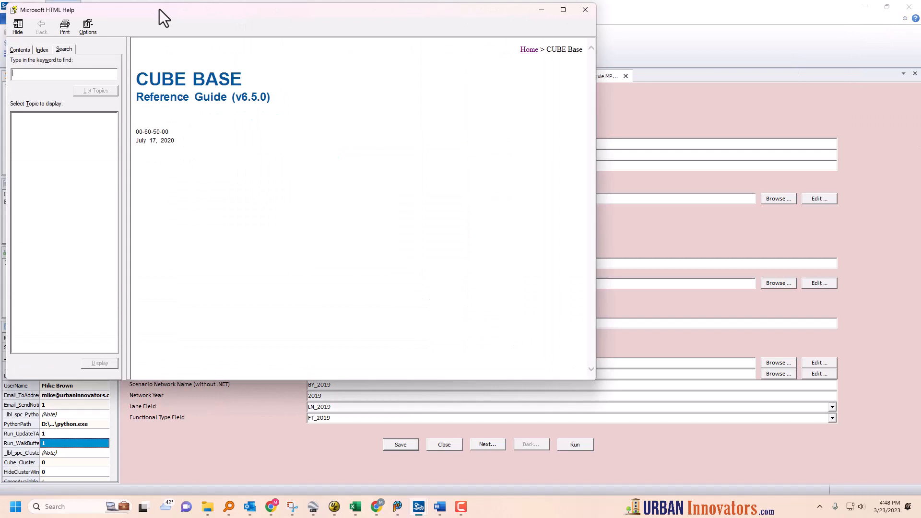
left_click_drag(159, 10, 220, 38)
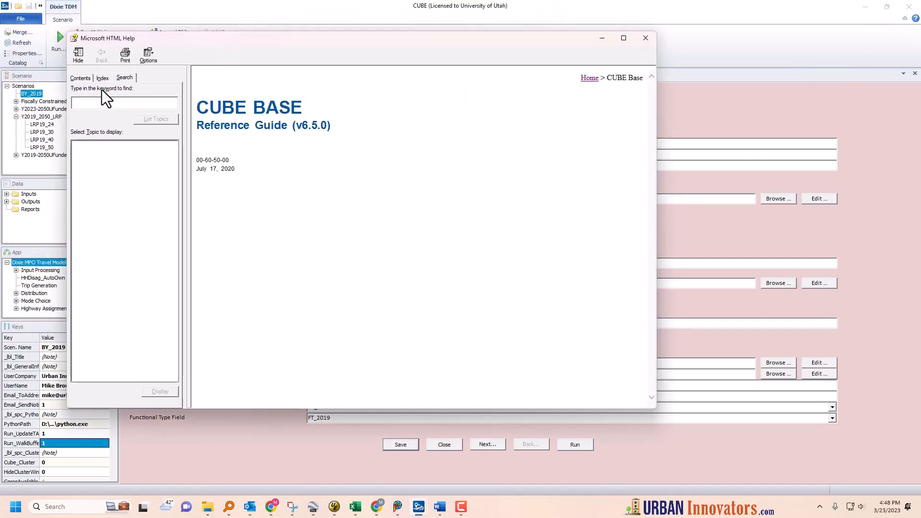
left_click(80, 78)
left_click(104, 79)
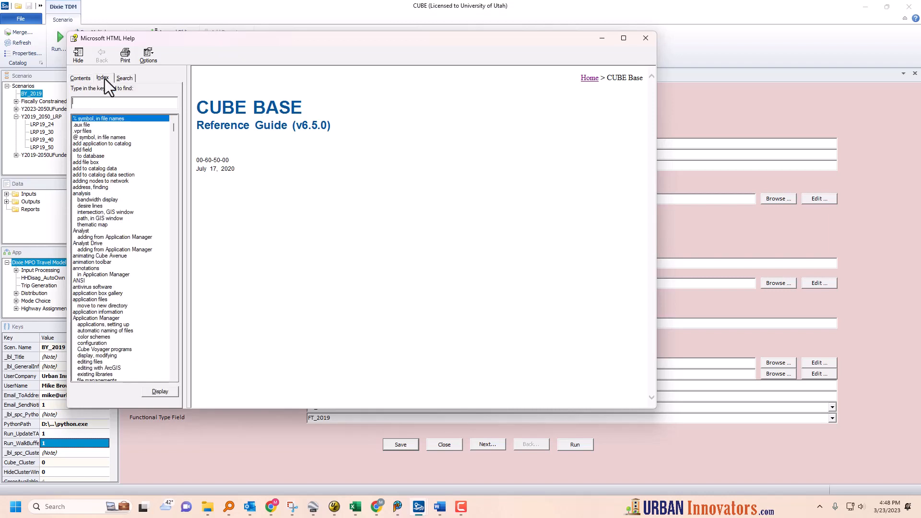
left_click(80, 78)
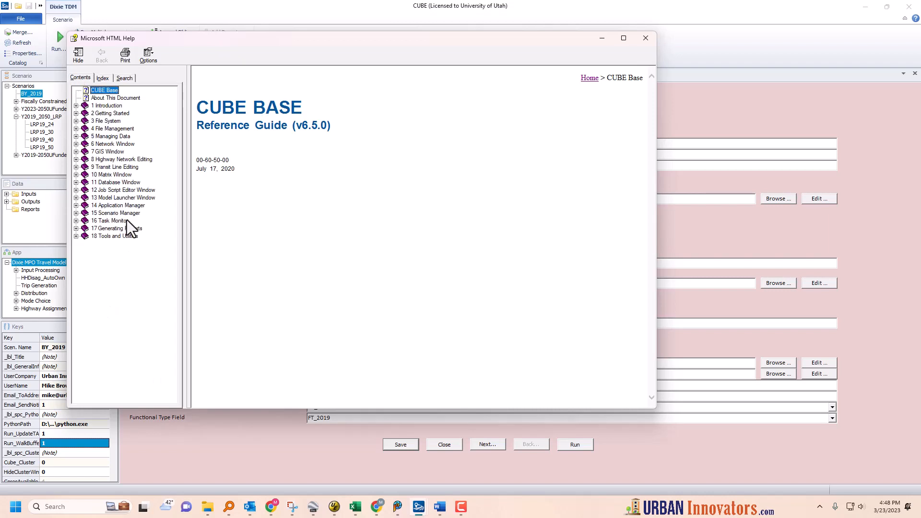
left_click_drag(548, 43, 552, 66)
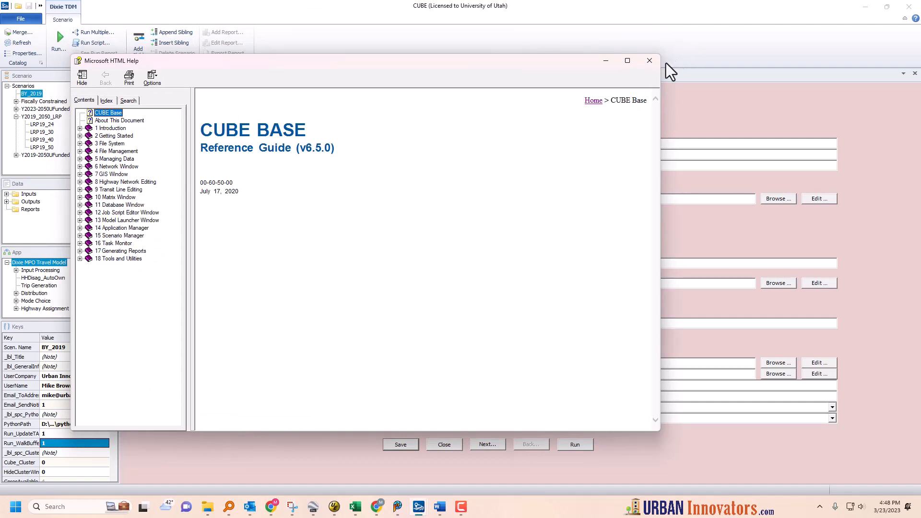
left_click(649, 61)
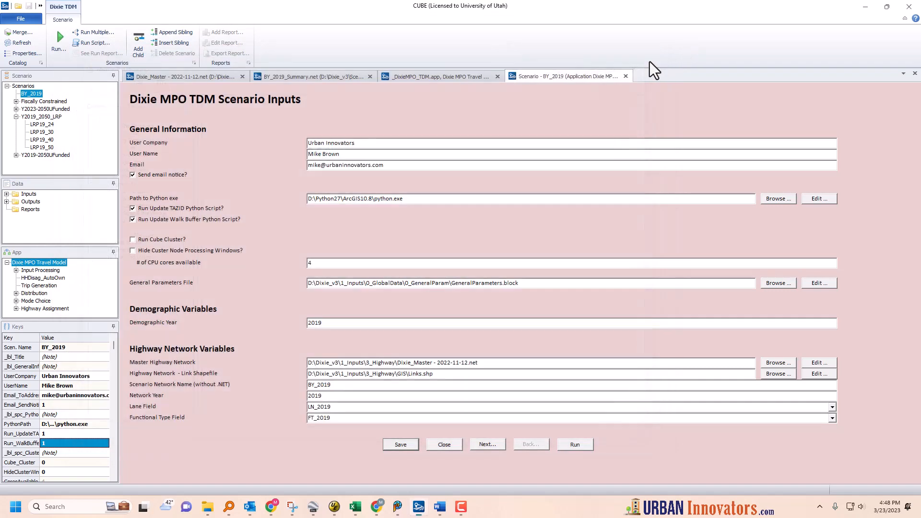
Close the BY_2019 scenario inputs form and open Dixie_v3\2_ModelScripts\0_InputProcessing in File Explorer
left_click(626, 76)
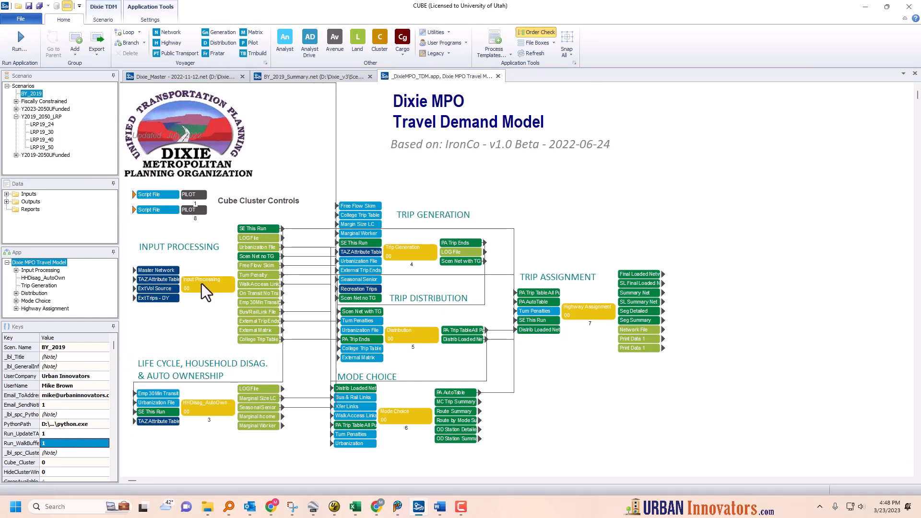
mouse_move(207, 507)
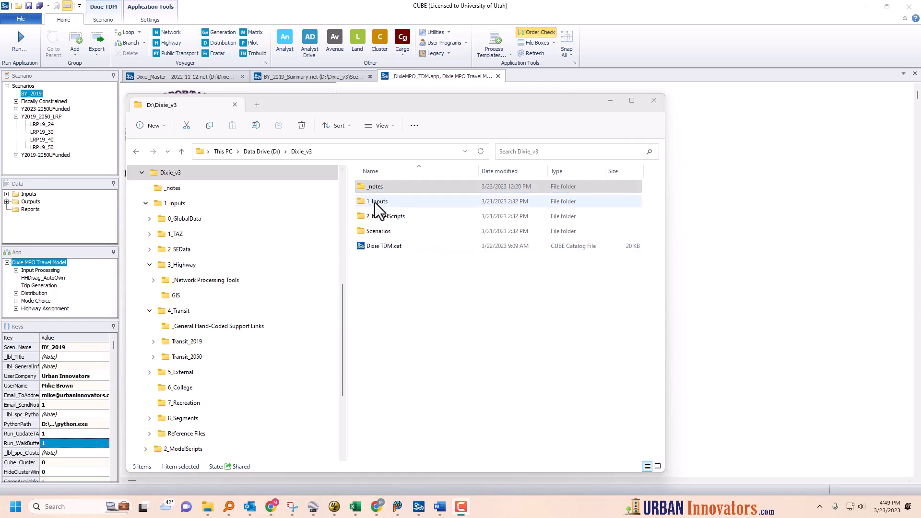
left_click(301, 152)
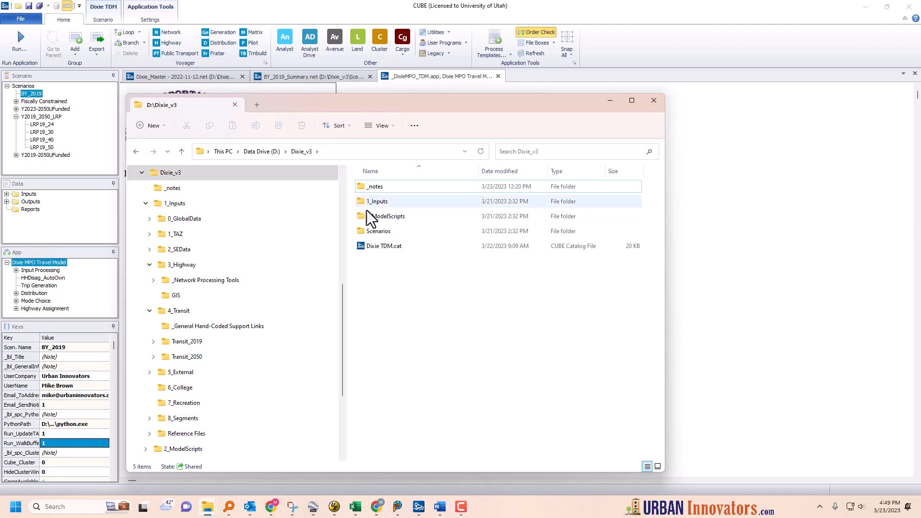
double_click(379, 218)
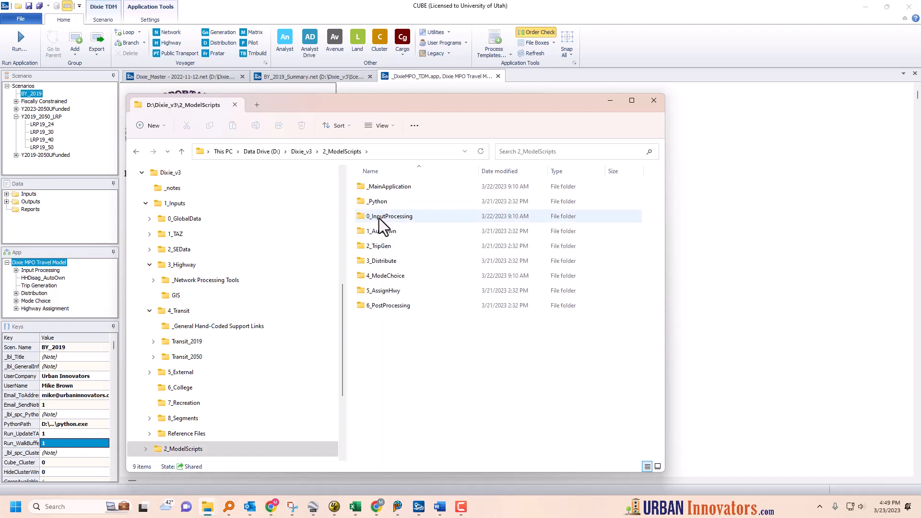
double_click(379, 218)
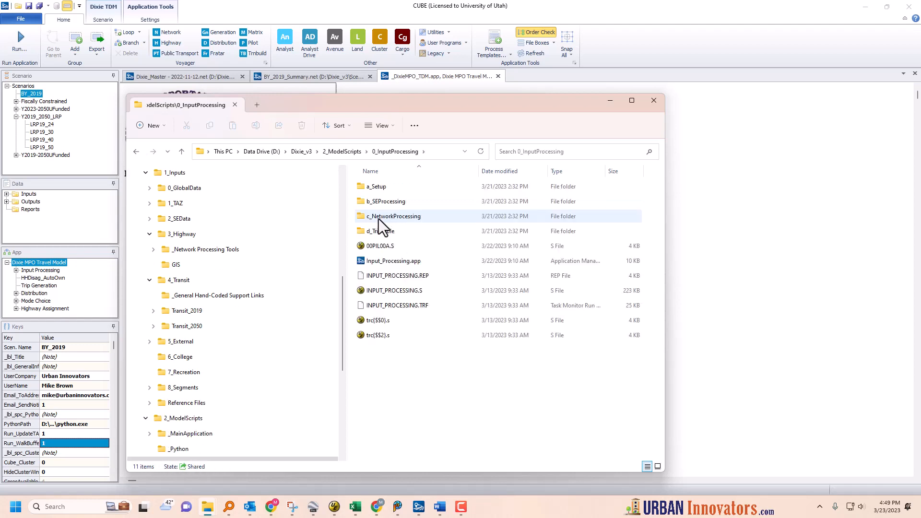
View the contents of the a_Setup script folder and return to 2_ModelScripts, moving the File Explorer window off the model diagram
double_click(378, 188)
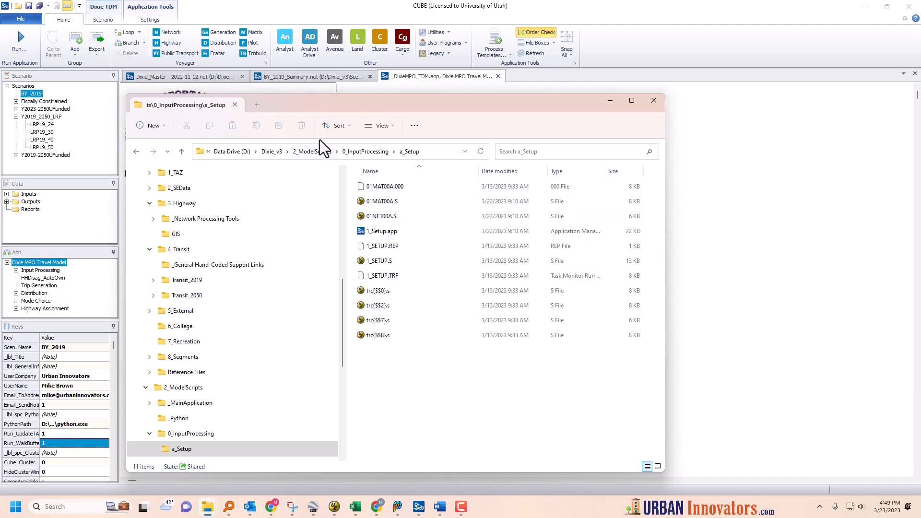
left_click(312, 152)
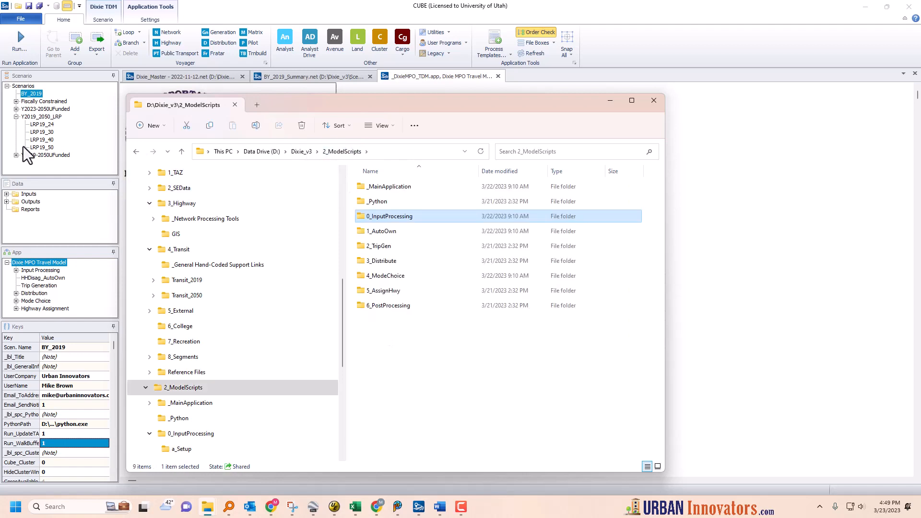
left_click_drag(389, 106, 524, 112)
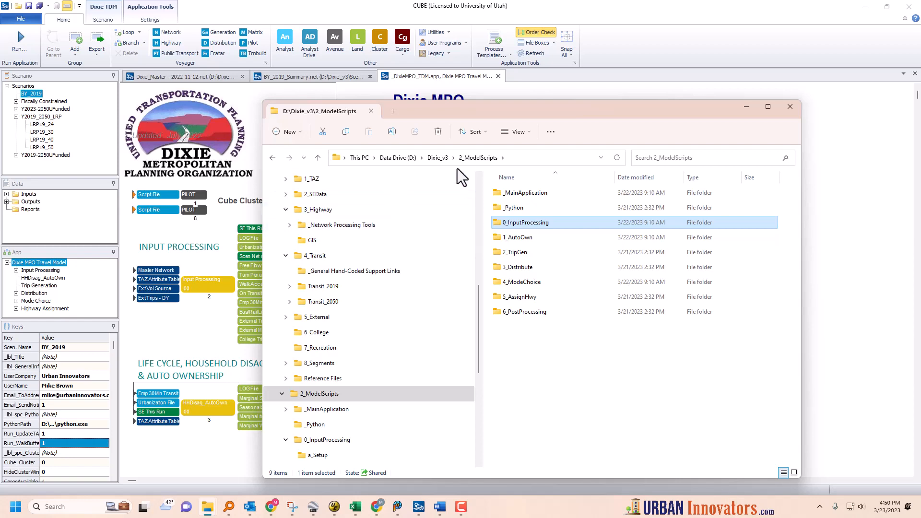
Go up to Dixie_v3, open Scenarios\BY_2019 and expand its subfolders in the folder tree
left_click(438, 158)
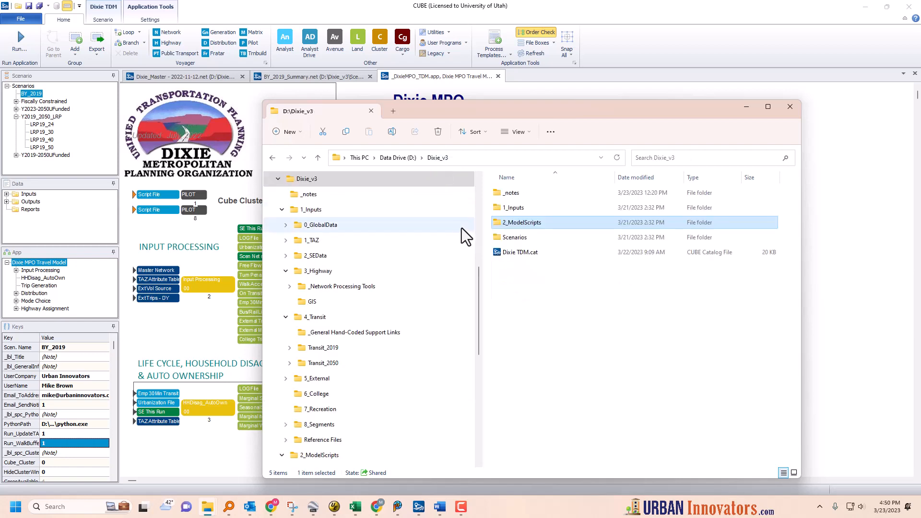
left_click(509, 238)
double_click(510, 240)
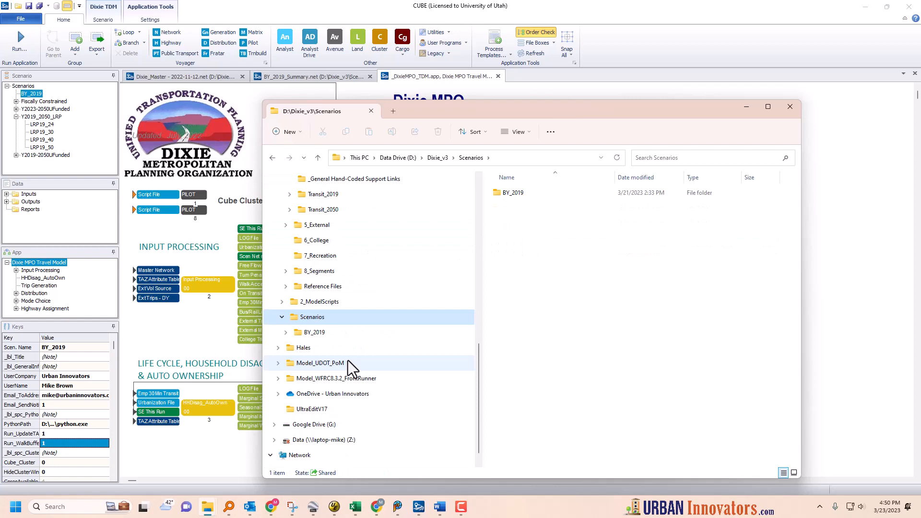
left_click(322, 335)
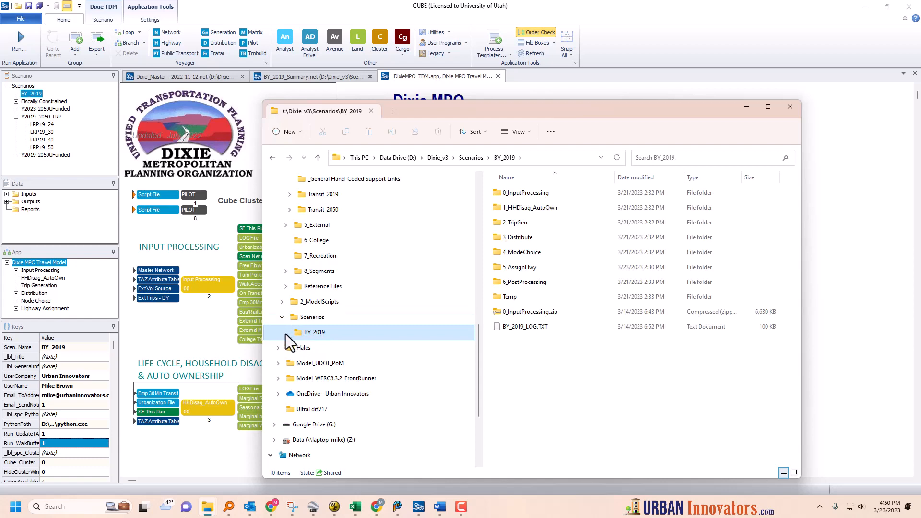
left_click(285, 332)
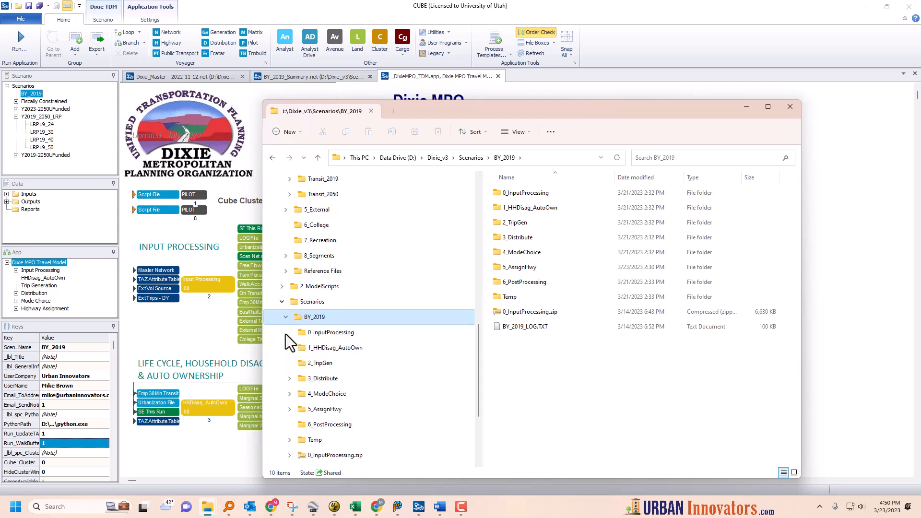
View the output files in the BY_2019 scenario's 1_HHDisag_AutoOwn folder and expand the 3_Distribute folder
left_click(334, 332)
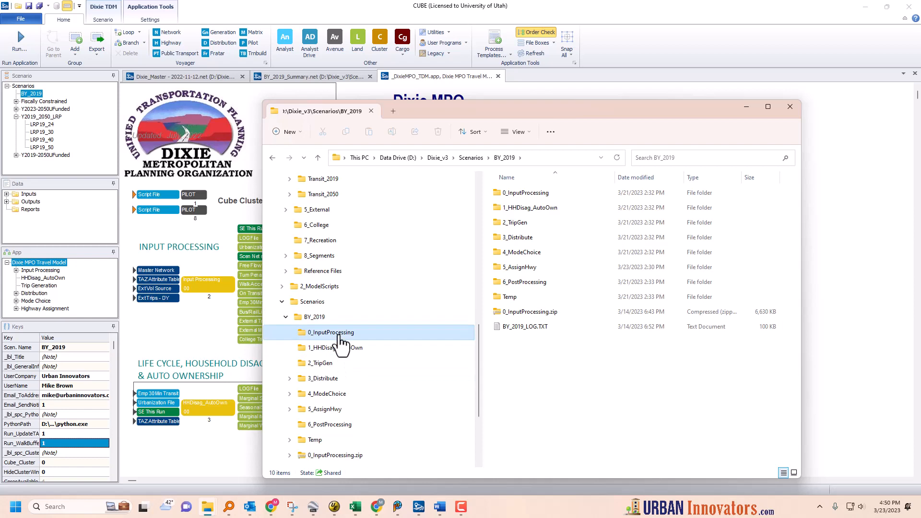
left_click(334, 347)
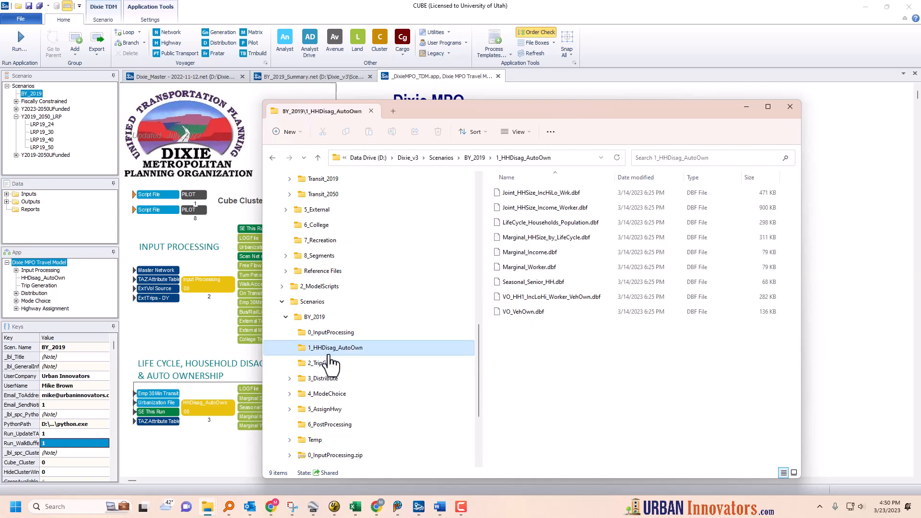
left_click(290, 379)
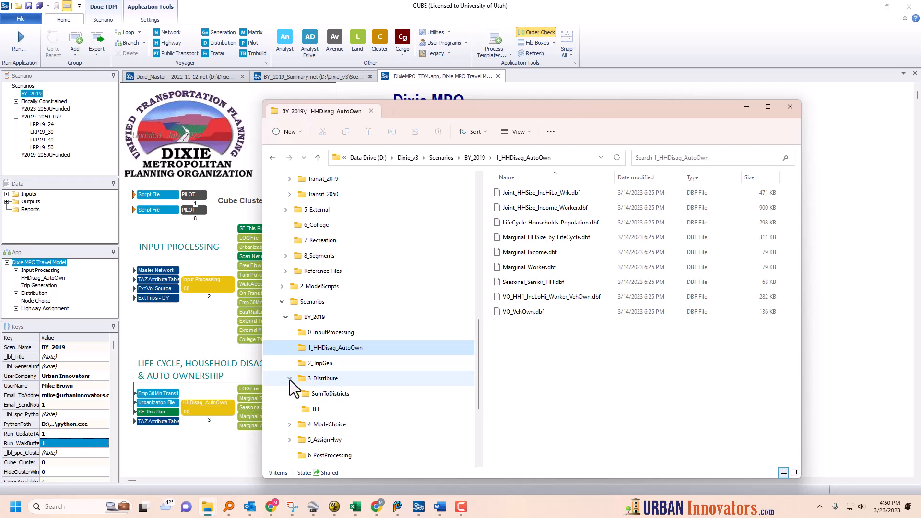
scroll(356, 385, "down", 1)
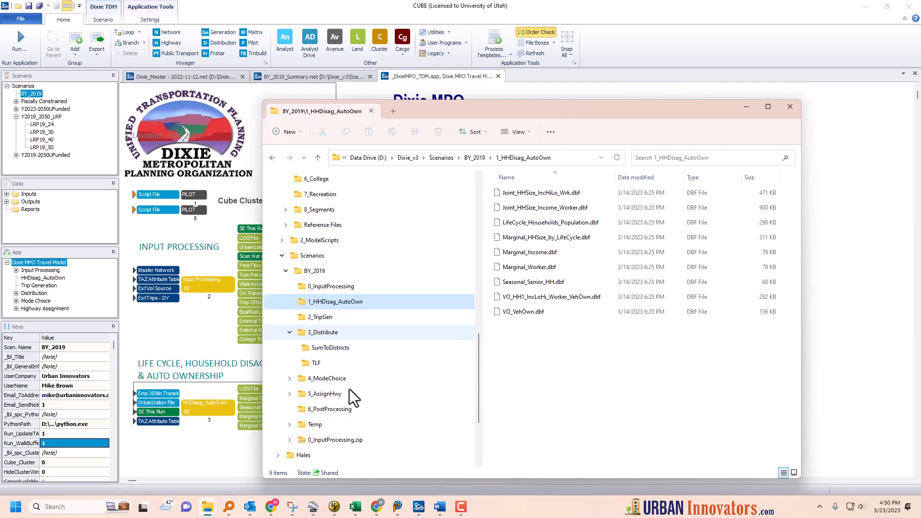
Expand and open BY_2019's 5_AssignHwy folder, look through its output files including DEFAULT.VPR, and collapse BY_2019 in the folder tree
left_click(290, 394)
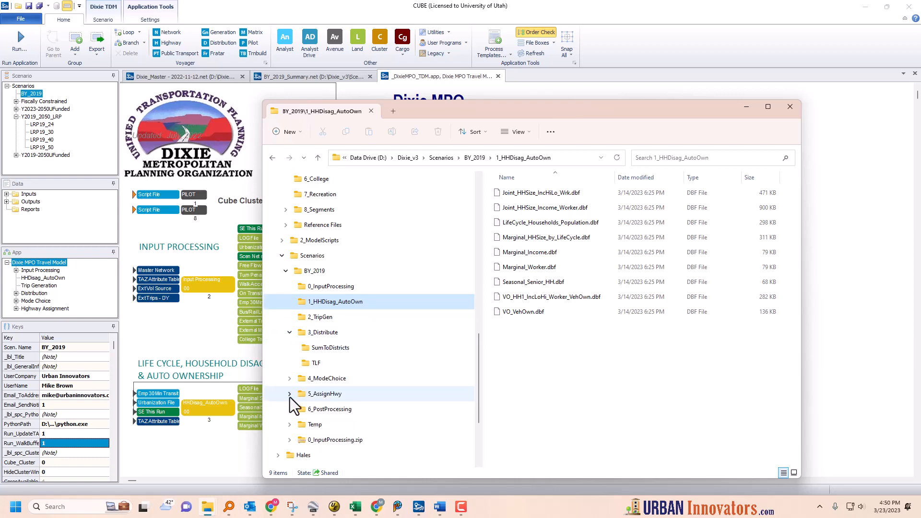
left_click(320, 394)
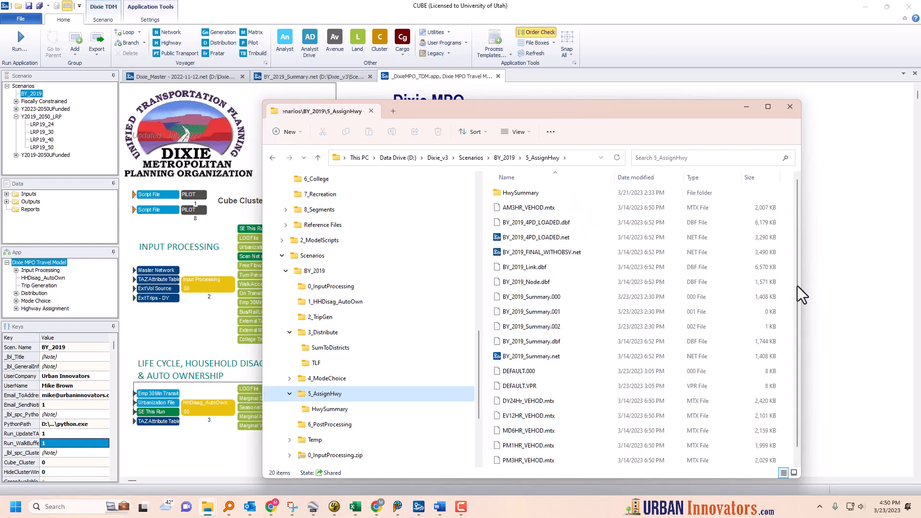
scroll(794, 289, "down", 1)
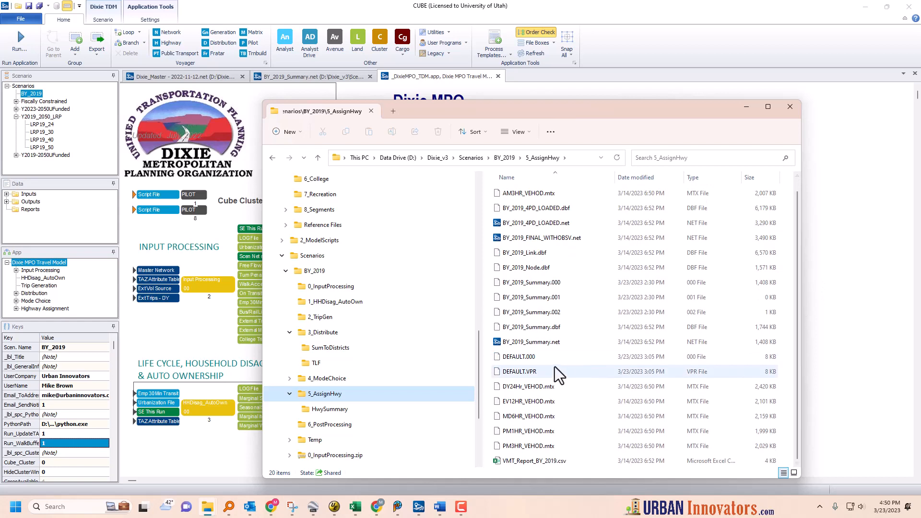
scroll(556, 355, "up", 1)
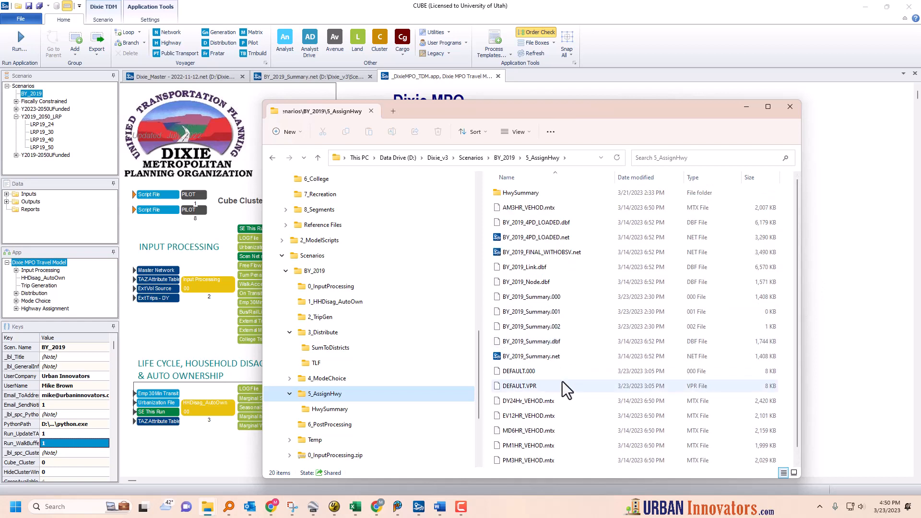
left_click(513, 387)
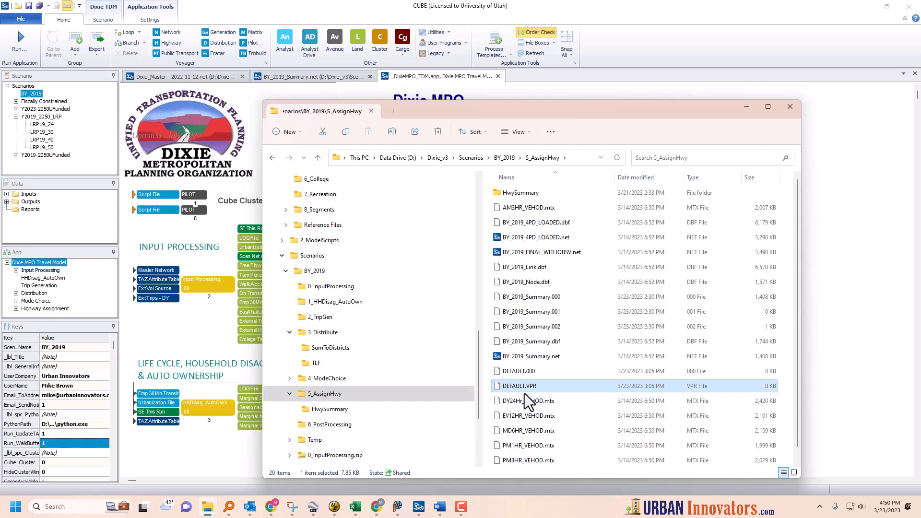
left_click(527, 299)
left_click(536, 312)
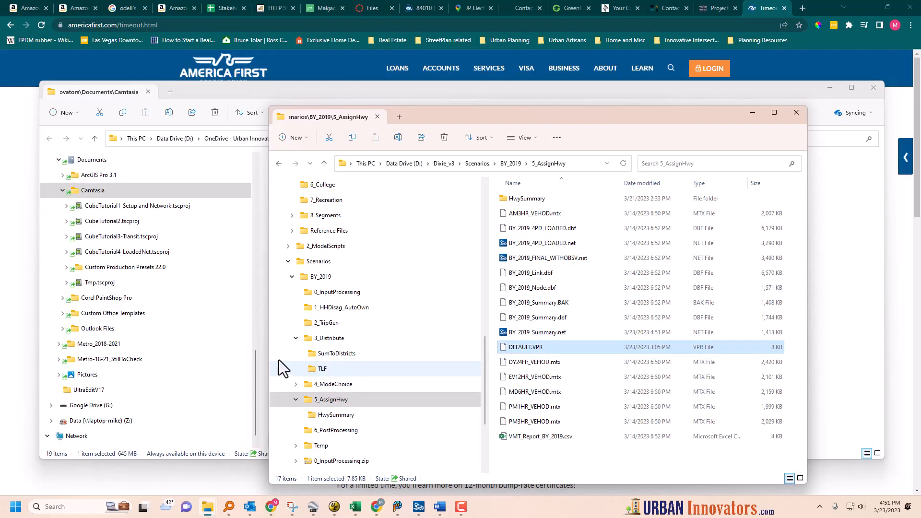
left_click(292, 277)
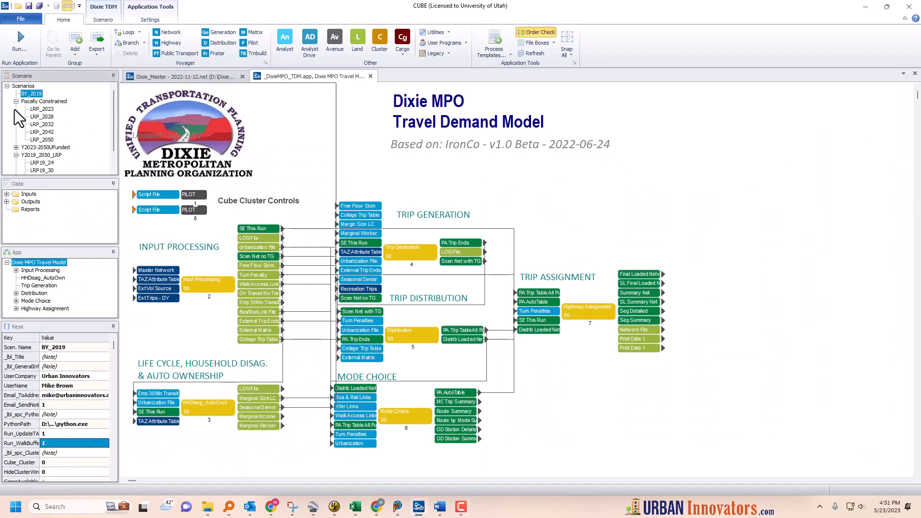
Expand the Y2023-2050UFunded scenario group in CUBE and look through the full list of scenarios
left_click(16, 147)
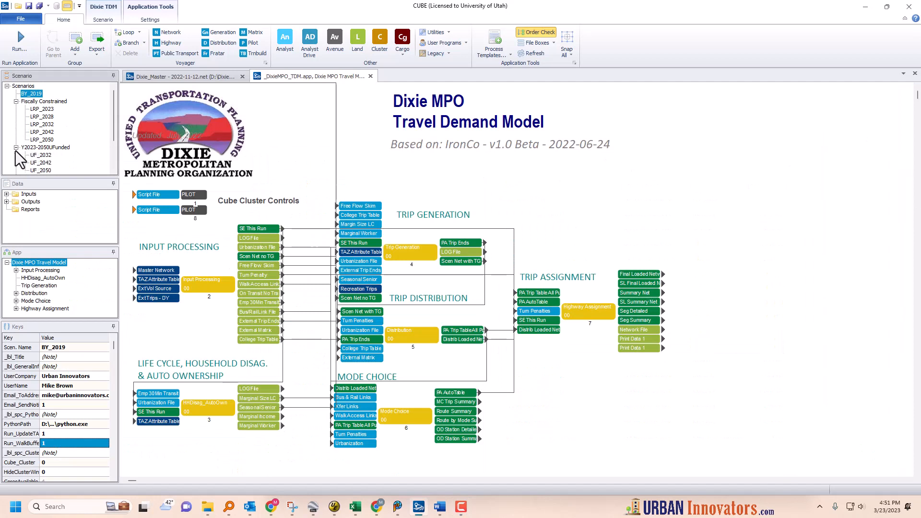
scroll(115, 134, "down", 2)
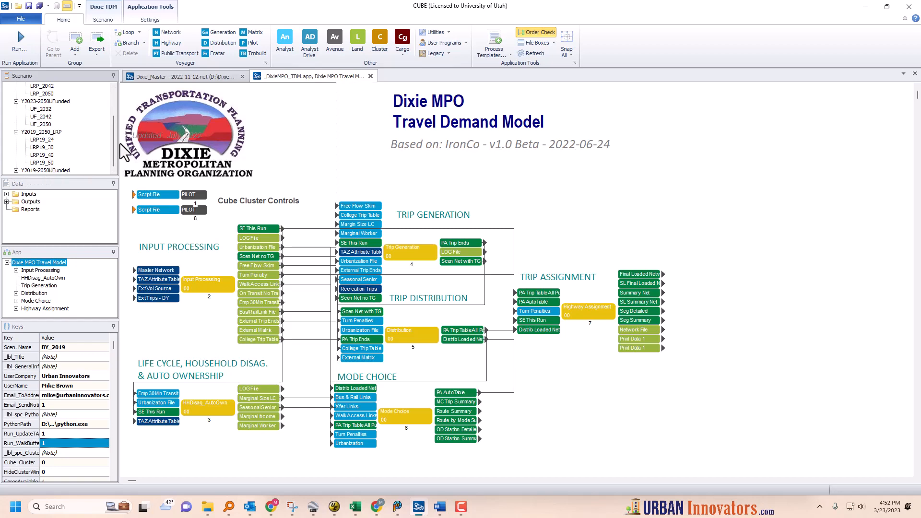
scroll(115, 139, "up", 2)
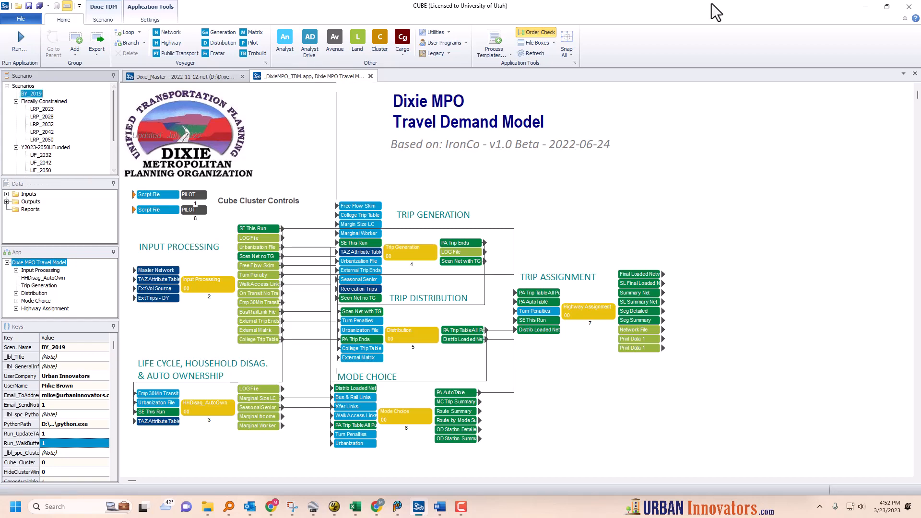
Minimize CUBE to view the Dixie_v3\Scenarios folder in File Explorer, minimize that window, and switch back to CUBE
left_click(865, 6)
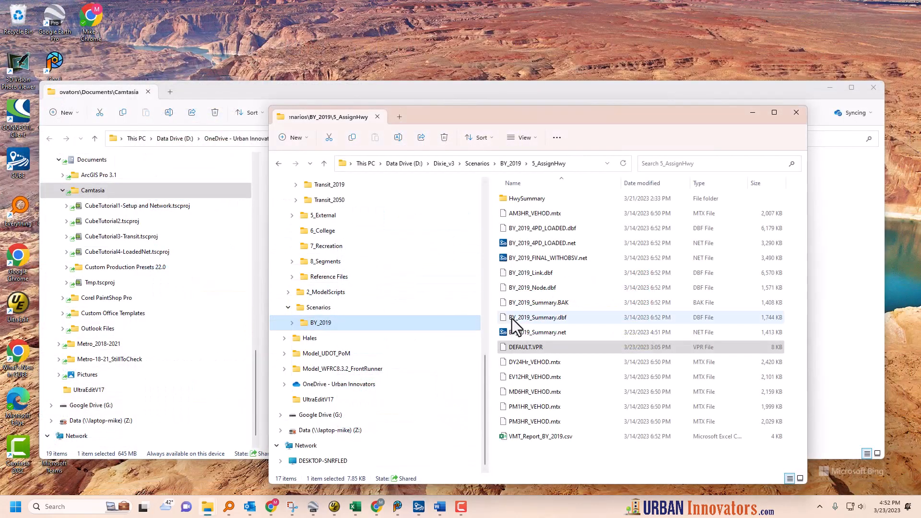
left_click(317, 309)
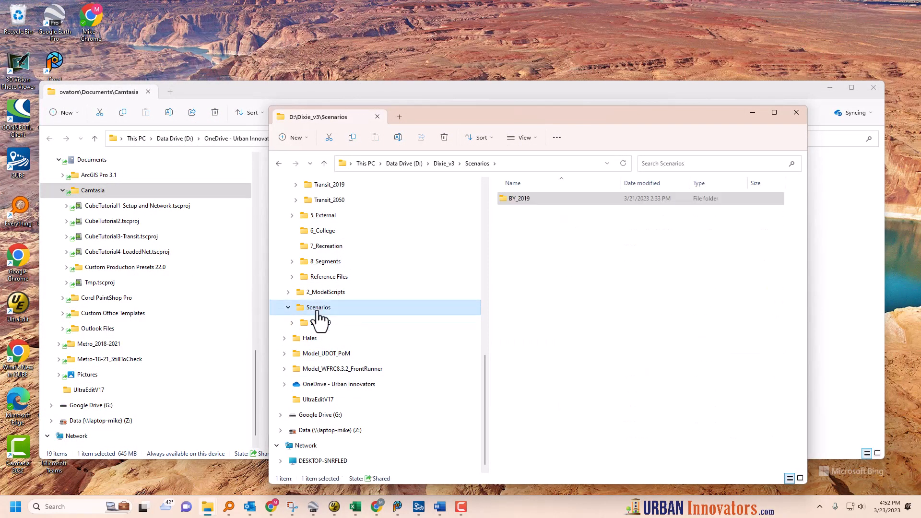
left_click(753, 114)
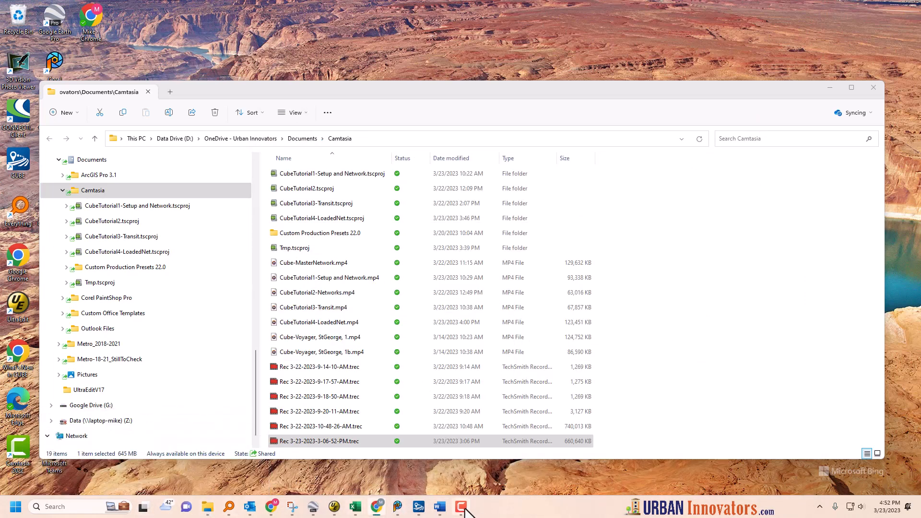
mouse_move(465, 508)
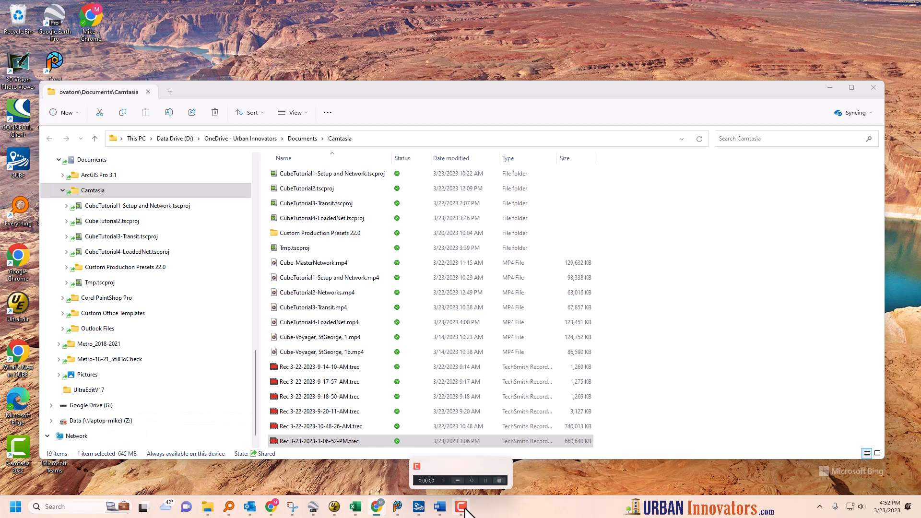
left_click(419, 506)
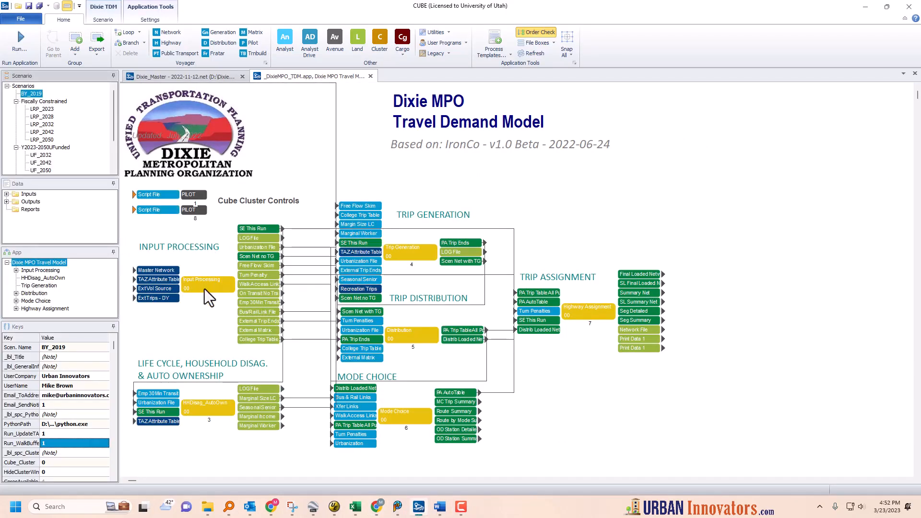
Open the Input Processing group, view its Input File Check subgroup, and return to the Input Processing diagram
left_click(204, 288)
double_click(207, 286)
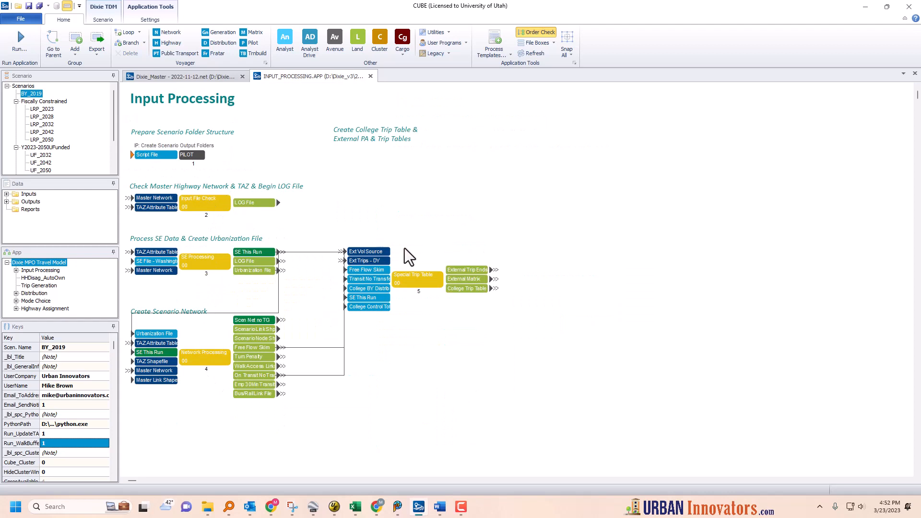
double_click(198, 206)
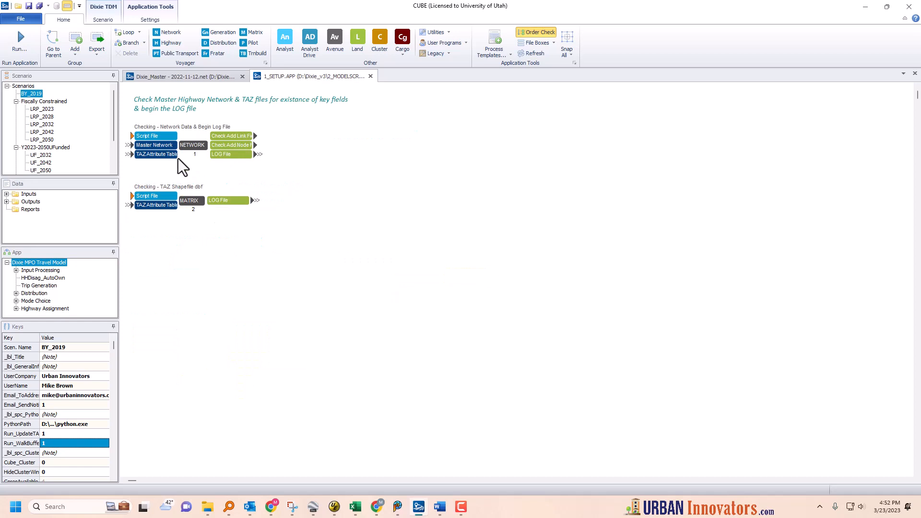
right_click(206, 244)
left_click(244, 261)
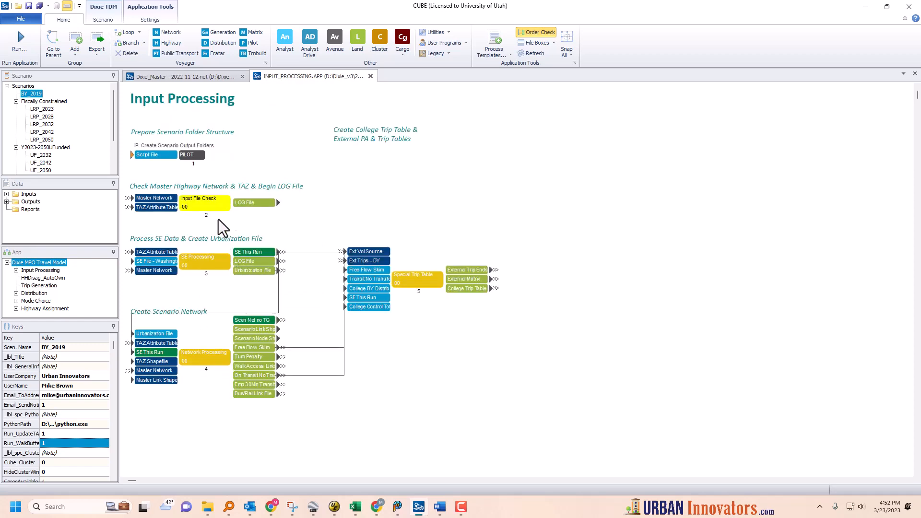
left_click(317, 208)
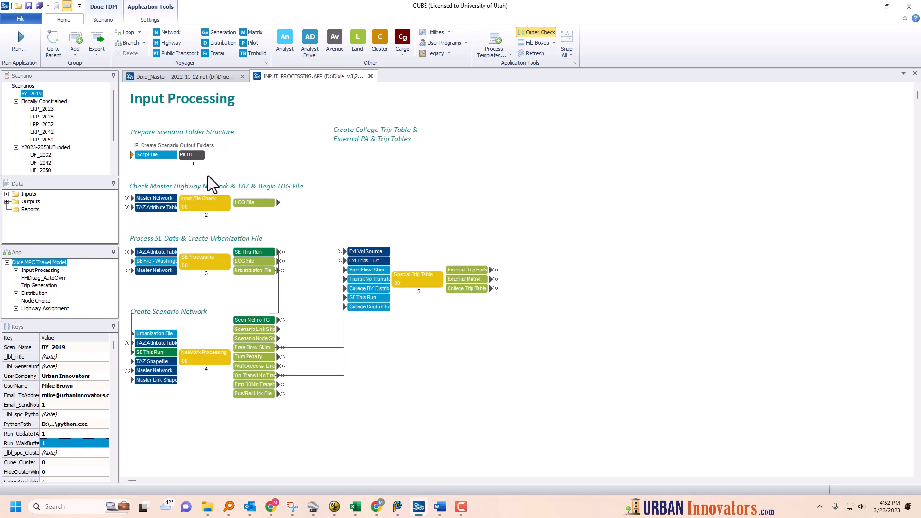
Open the script file of the Create Scenario Output Folders Pilot program and examine its folder-creation commands
left_click(158, 154)
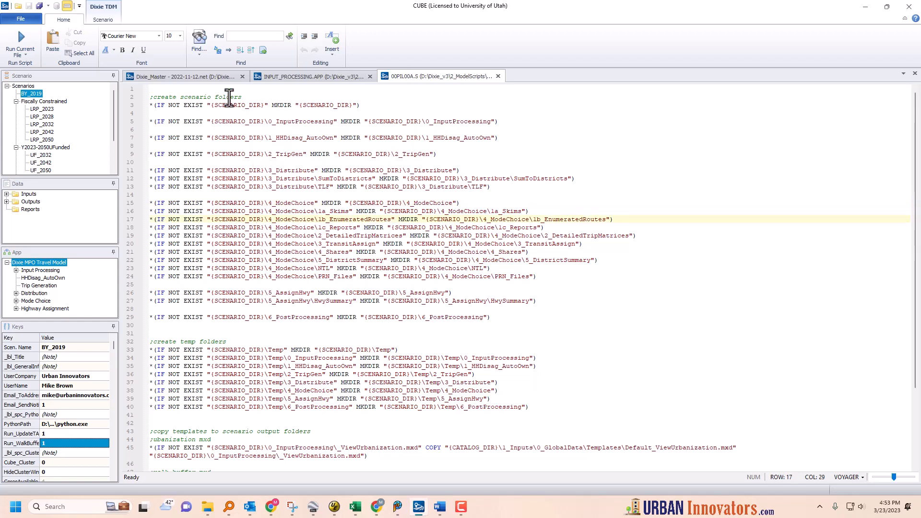
left_click_drag(161, 105, 238, 171)
left_click(285, 235)
left_click(480, 294)
left_click(431, 333)
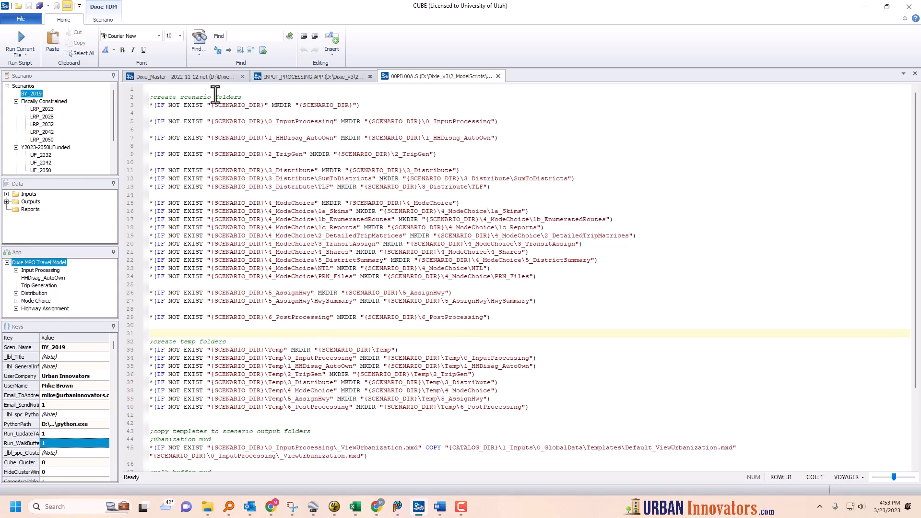
Examine the first IF NOT EXIST commands in the script and highlight the {SCENARIO_DIR} key on line 3
left_click(152, 105)
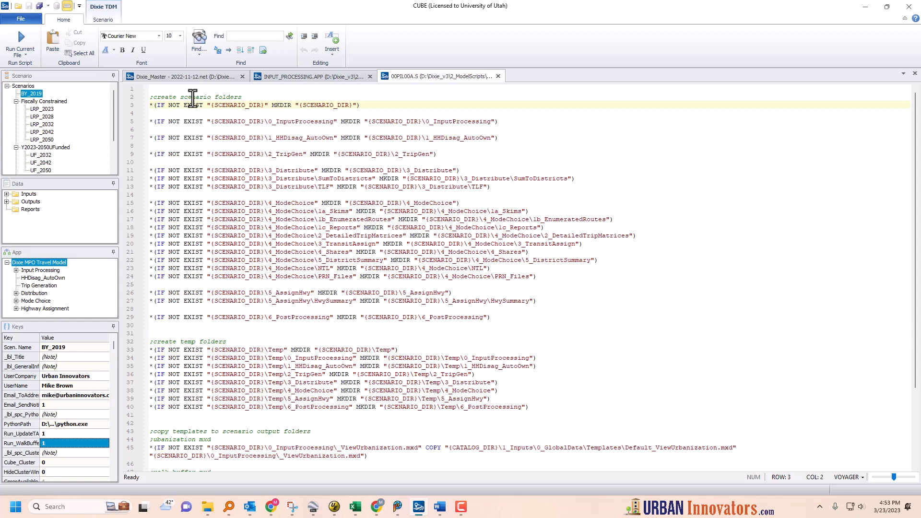
left_click_drag(156, 105, 341, 164)
left_click(354, 194)
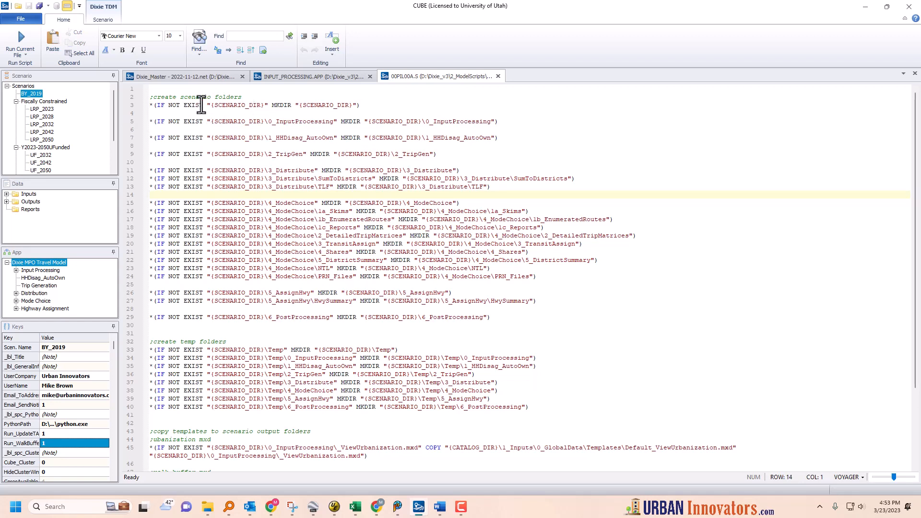
left_click_drag(263, 106, 212, 105)
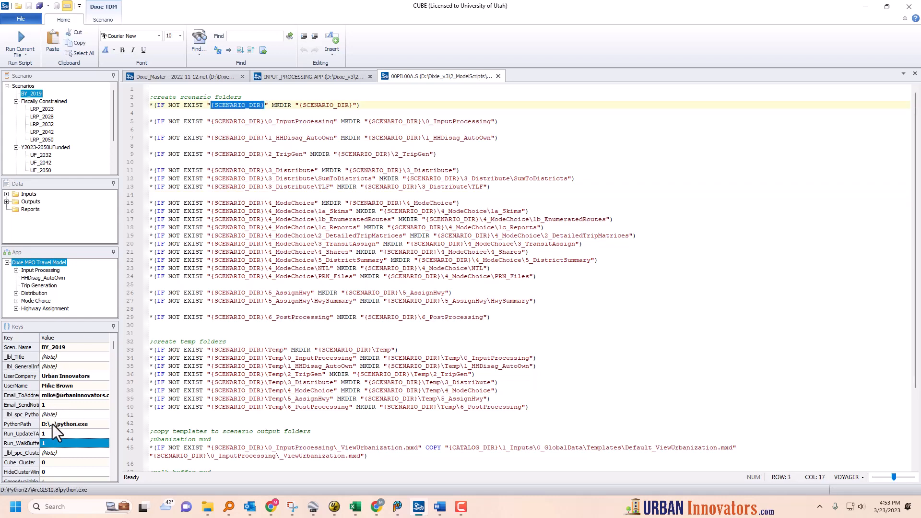
Examine the script's MKDIR commands, highlighting the 0_InputProcessing folder on line 5, and review the temp-folder and template-copy sections
scroll(63, 427, "down", 10)
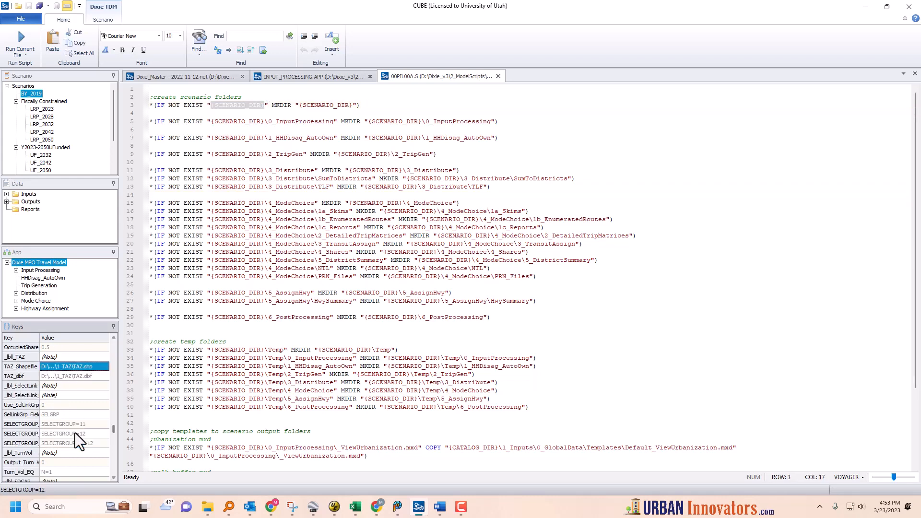
left_click(184, 285)
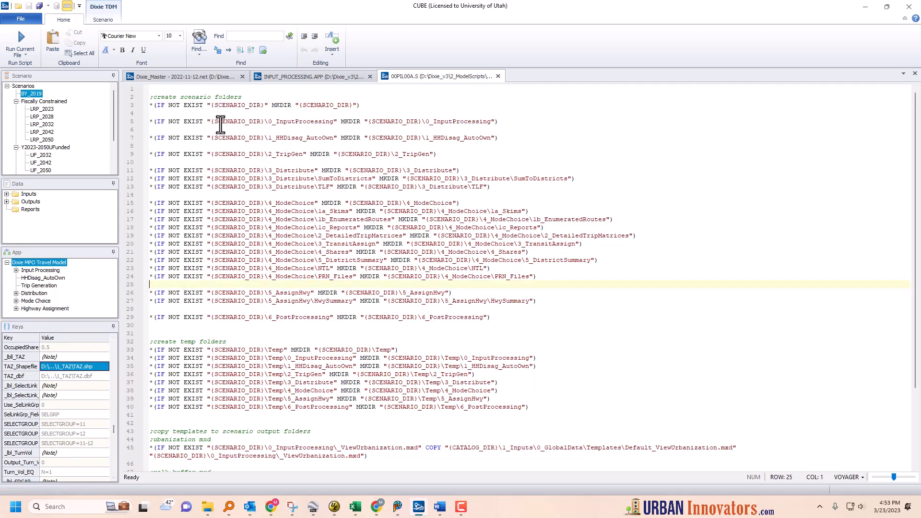
left_click(298, 122)
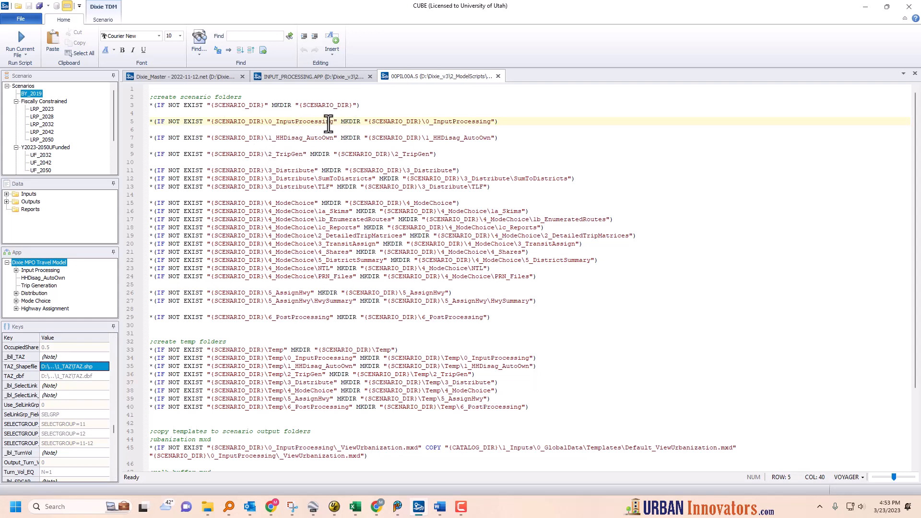
left_click_drag(338, 123, 275, 124)
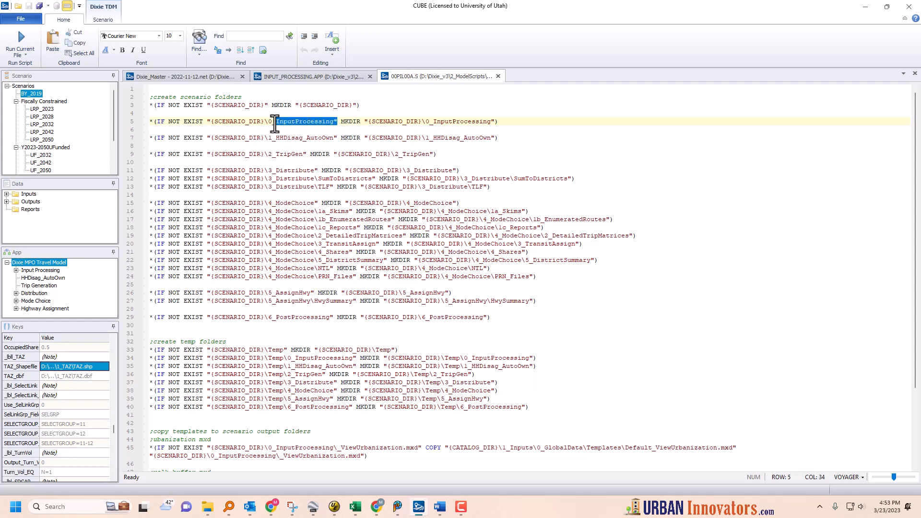
double_click(347, 121)
left_click(383, 123)
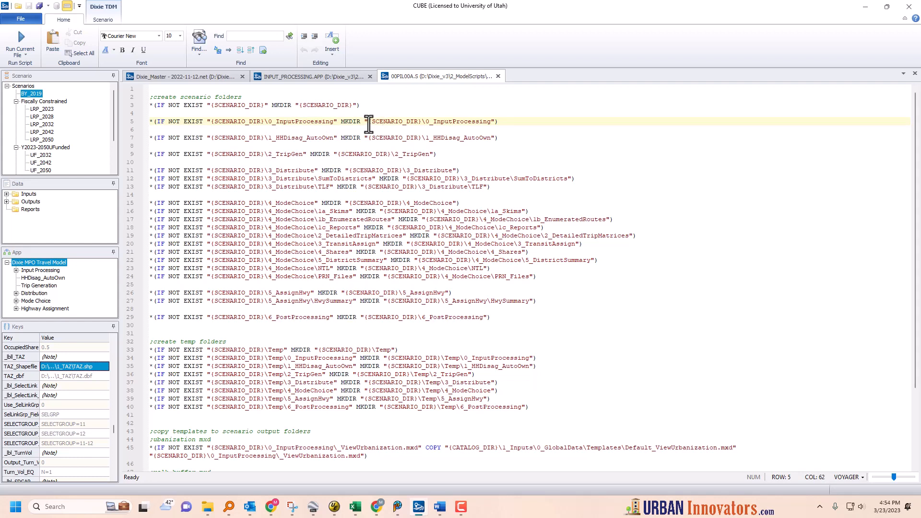
left_click_drag(499, 122, 410, 124)
left_click(277, 138)
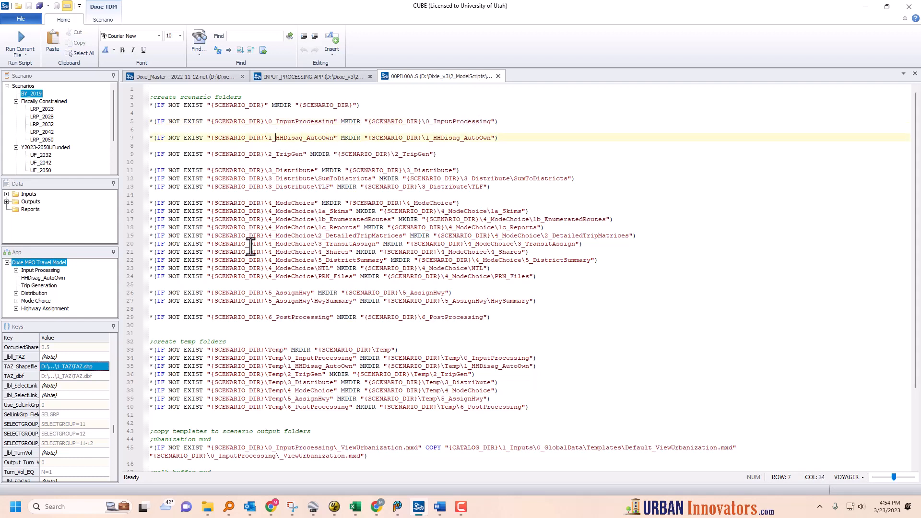
scroll(274, 302, "down", 4)
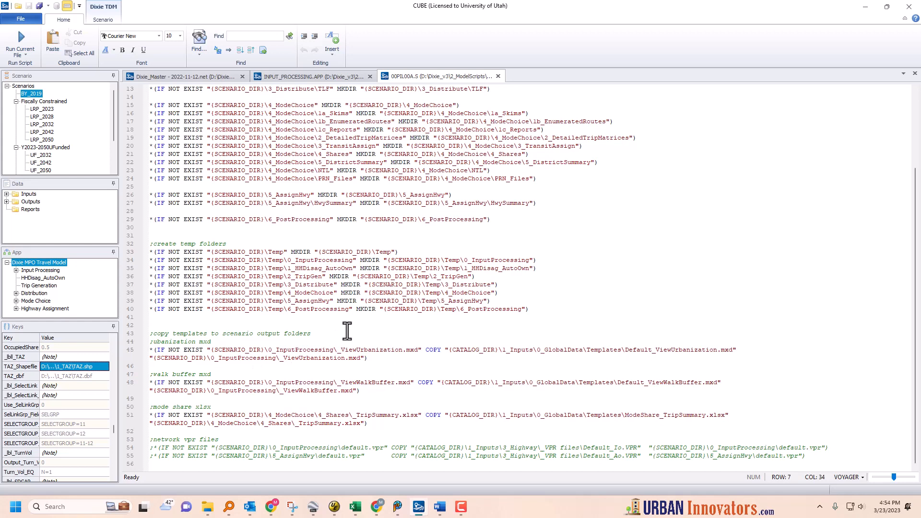
Return to the Input Processing diagram and go up to its parent, the main Dixie MPO Travel Demand Model application
left_click(311, 76)
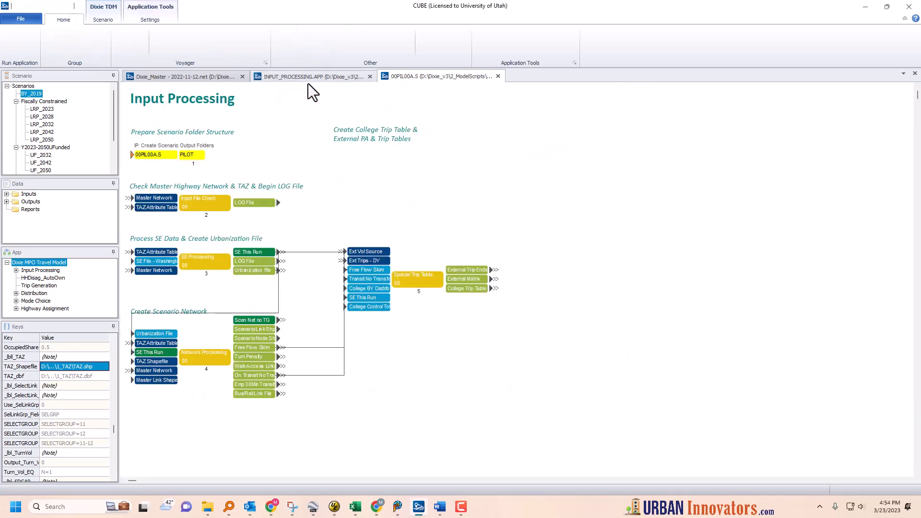
right_click(364, 197)
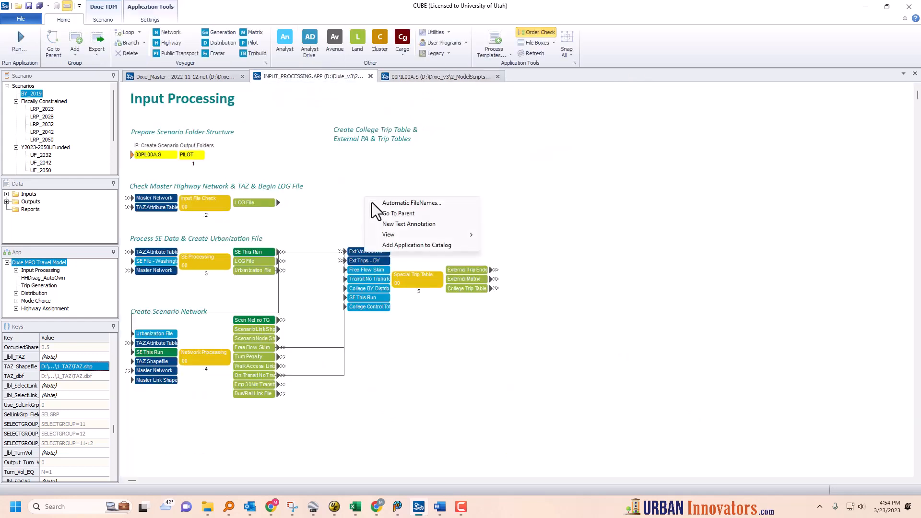
left_click(334, 178)
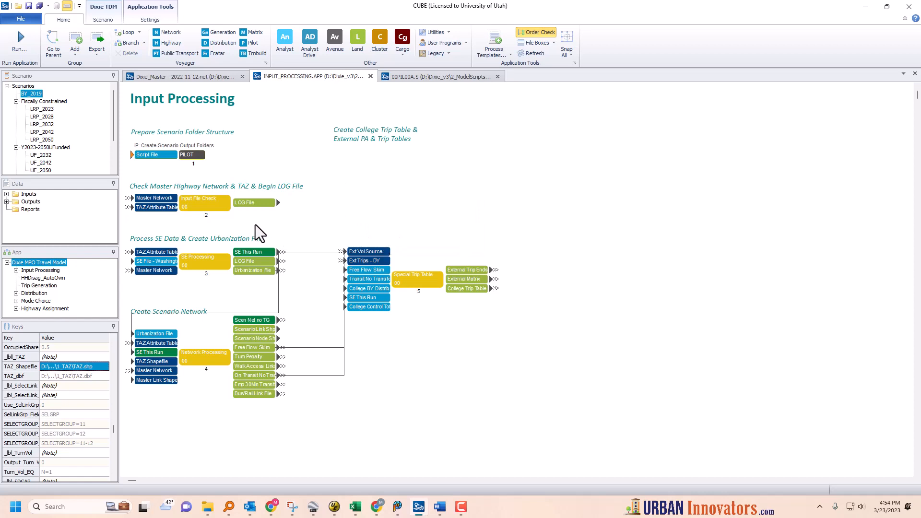
right_click(387, 223)
left_click(414, 241)
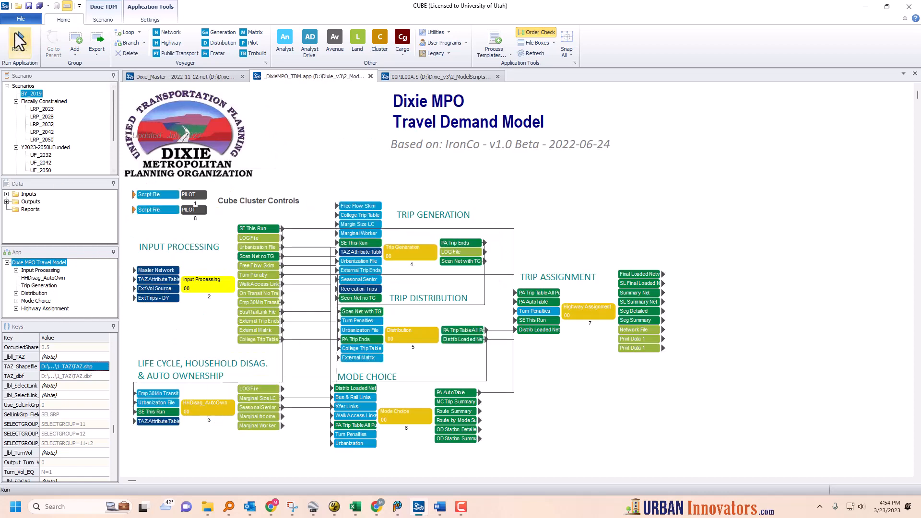
View the run settings for the whole model under the BY_2019 scenario and close them without running
left_click(21, 50)
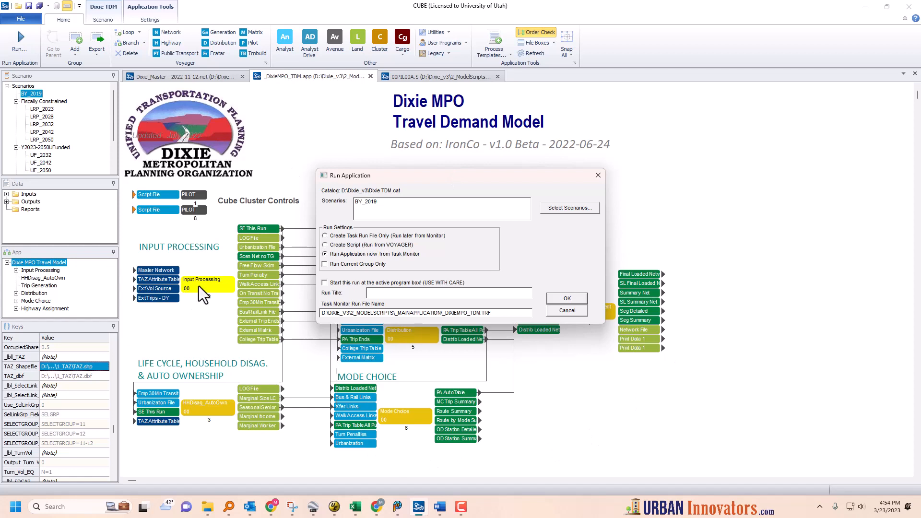
left_click(567, 311)
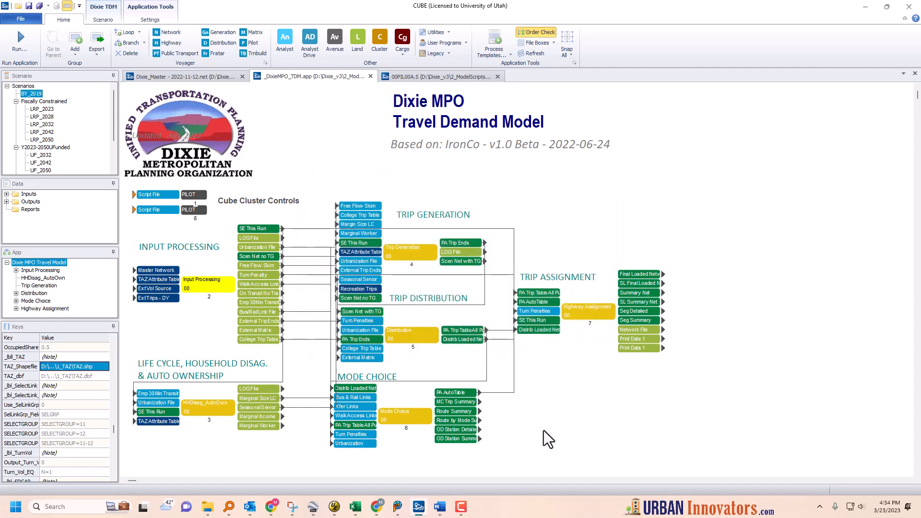
left_click(567, 424)
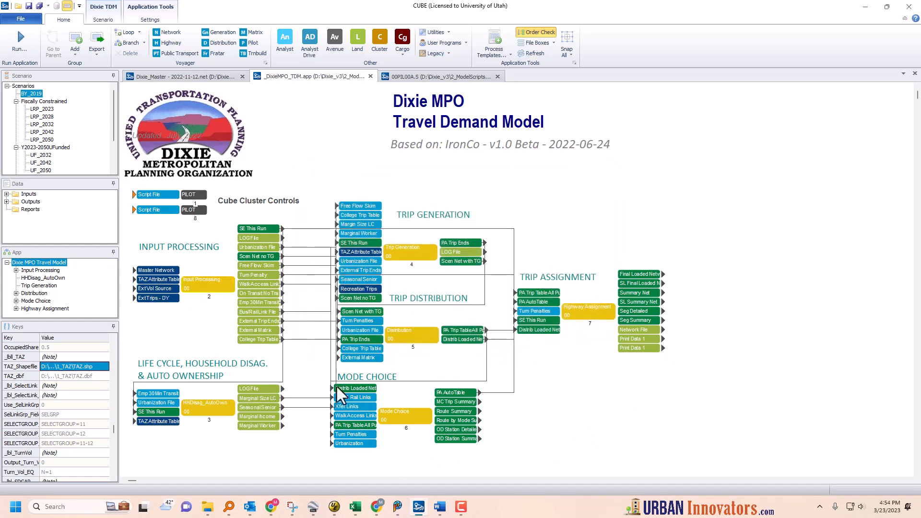
Open the Input Processing group and run only the current group for the BY_2019 scenario
double_click(203, 289)
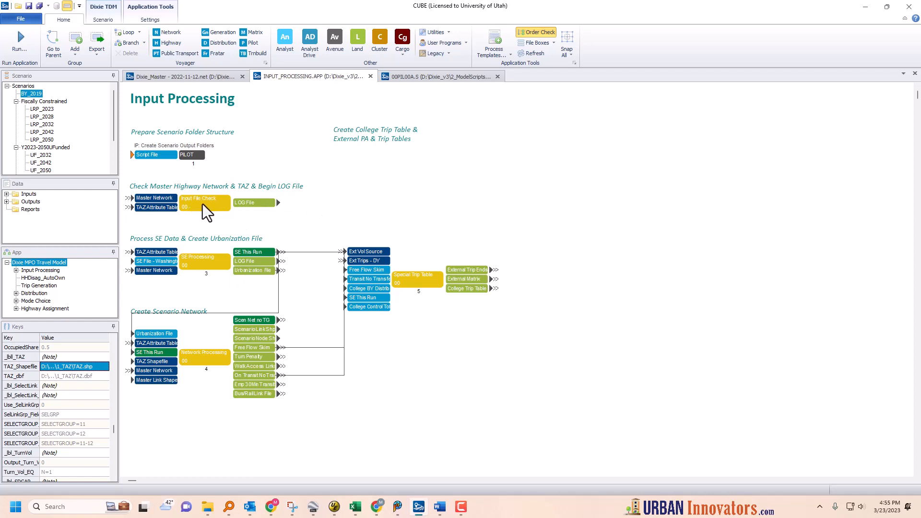
right_click(358, 192)
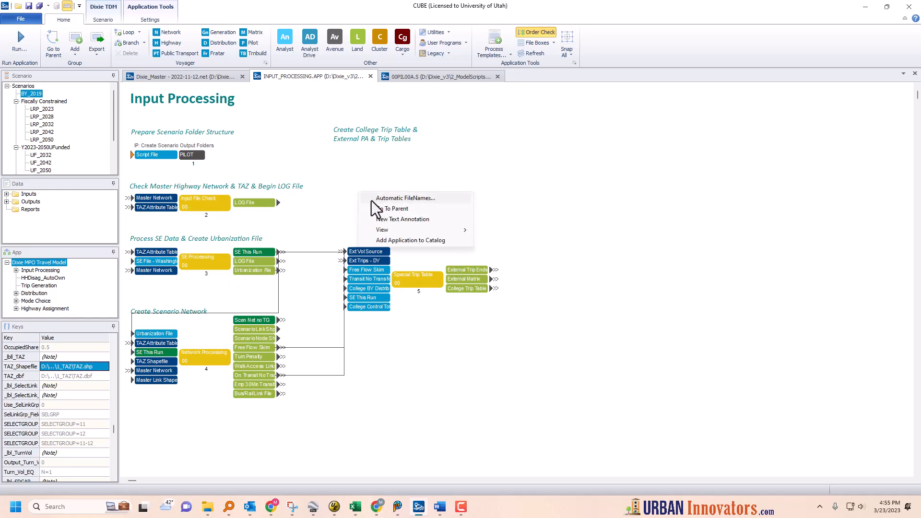
left_click(323, 188)
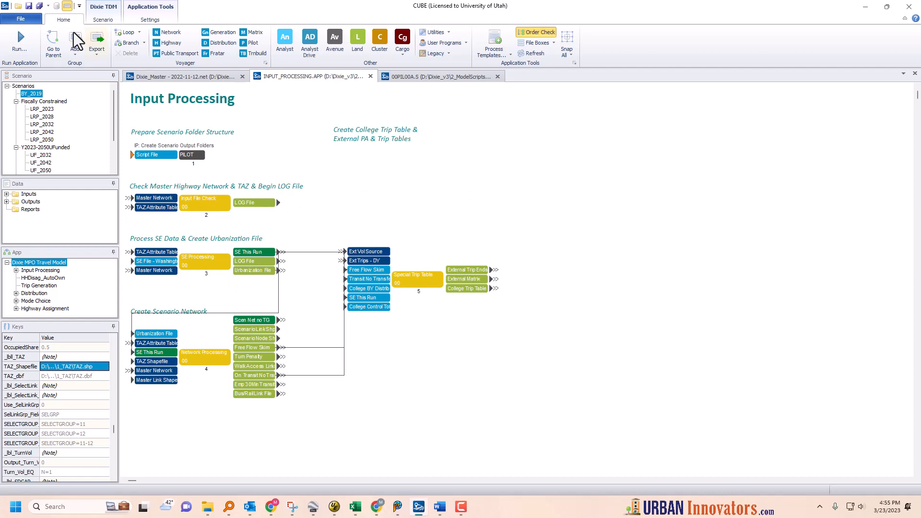
left_click(21, 40)
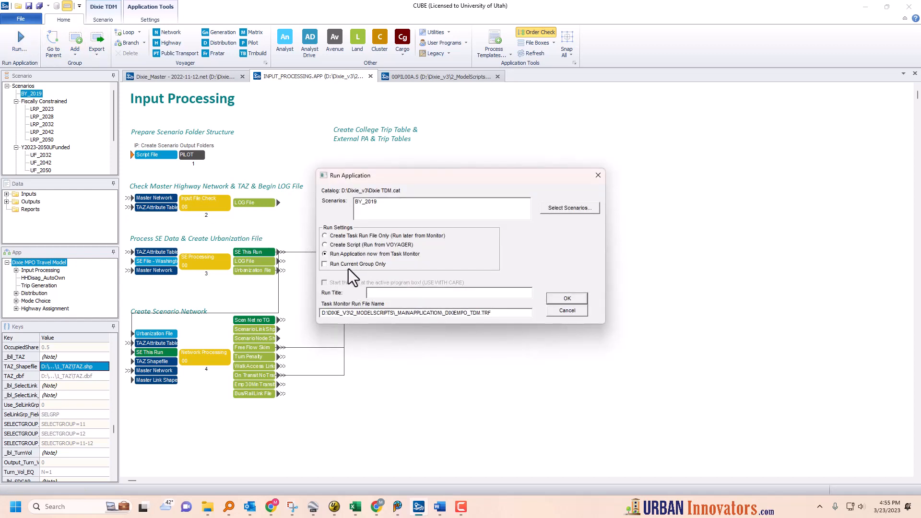
left_click(327, 264)
left_click(566, 298)
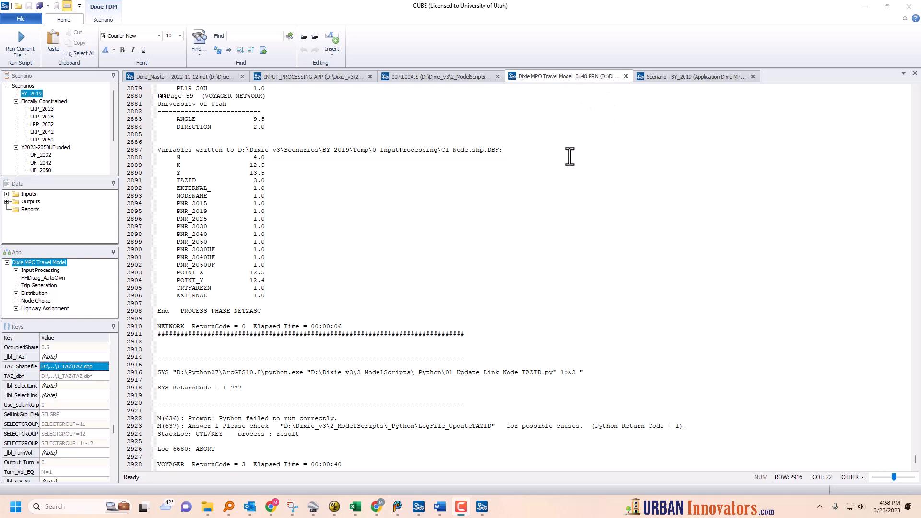
Examine the Python failure messages at the end of the PRN run report and highlight the python.exe path on line 2916
left_click(217, 396)
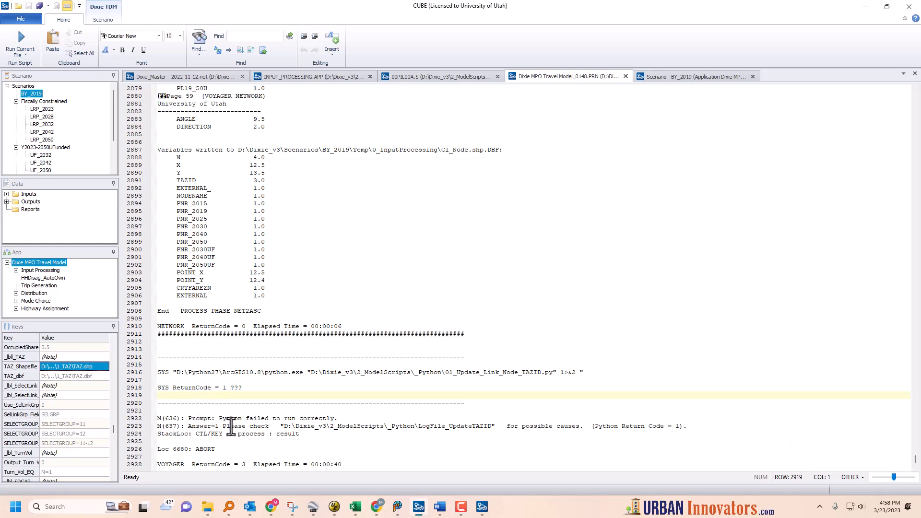
left_click(180, 426)
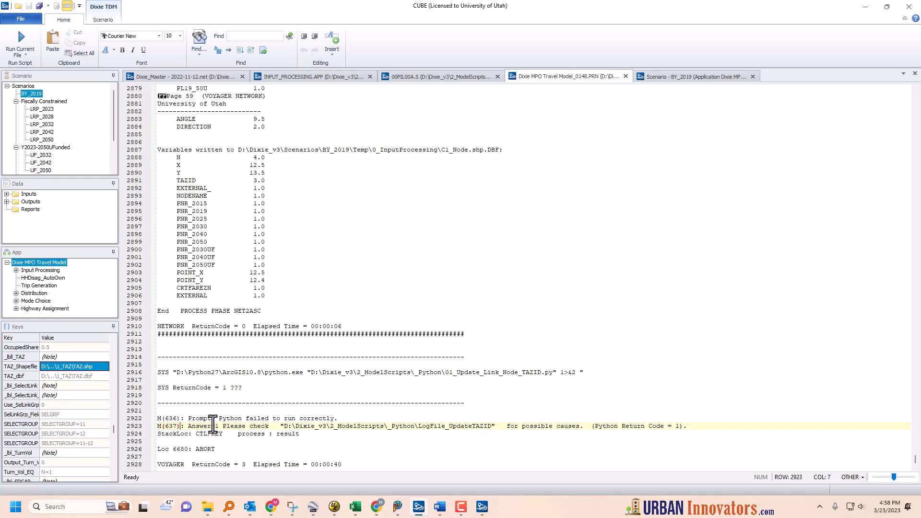
left_click_drag(199, 418, 334, 418)
left_click(237, 429)
left_click_drag(503, 426, 191, 424)
left_click(215, 439)
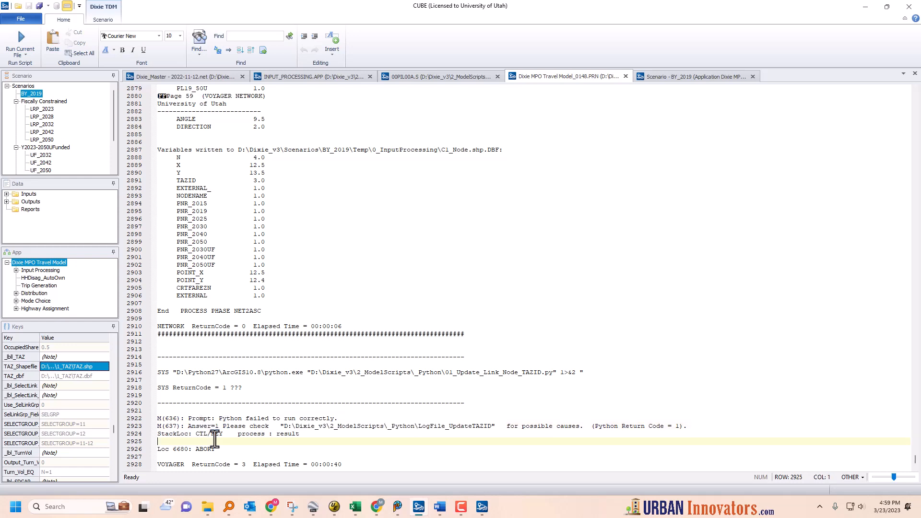
left_click(228, 428)
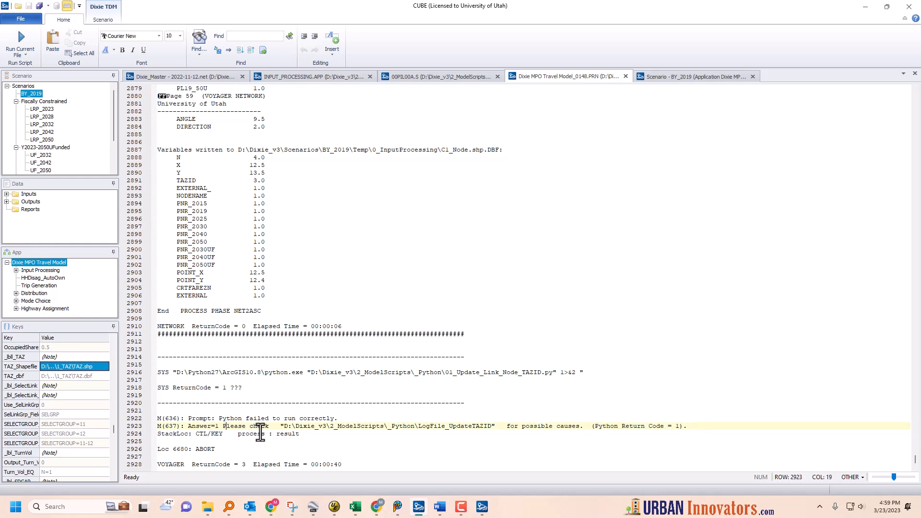
double_click(199, 374)
left_click_drag(176, 373, 305, 377)
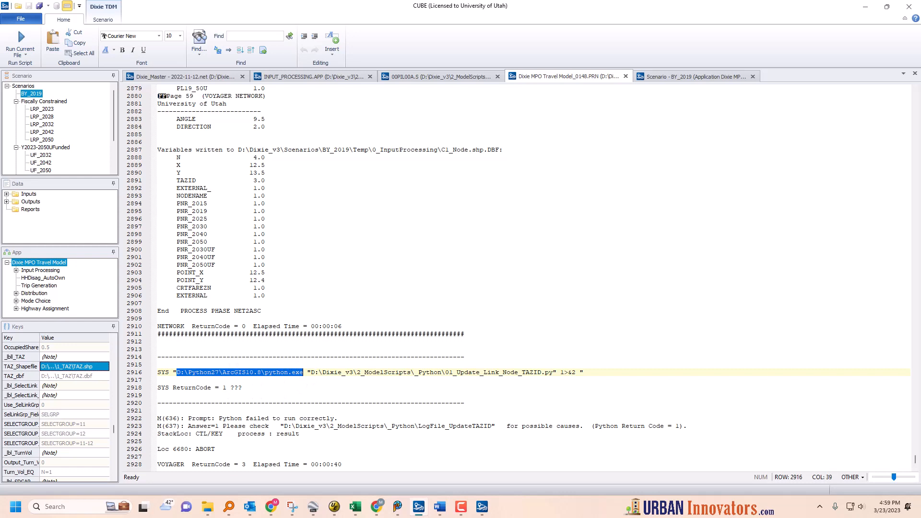
Switch to a File Explorer window beside the run report and check the Data Drive (D:) for the Python27 folder
key("super+e")
left_click_drag(636, 129, 694, 94)
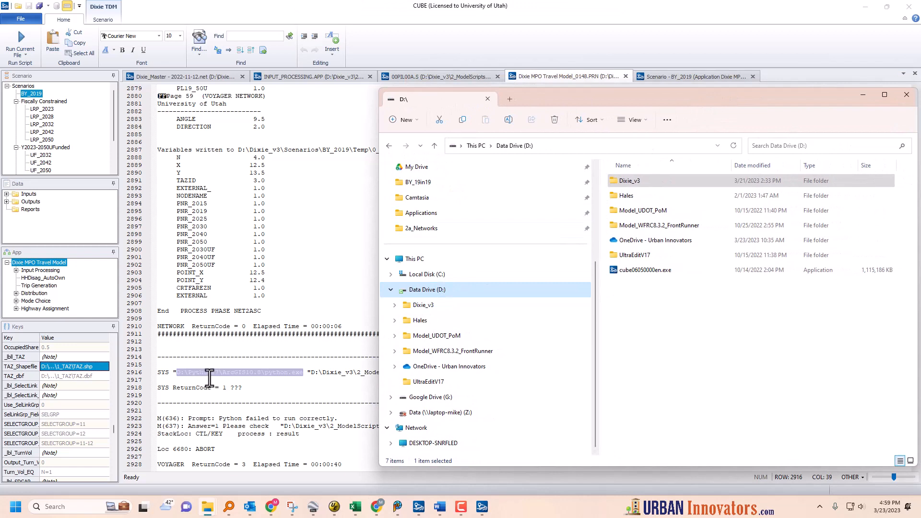
left_click(428, 289)
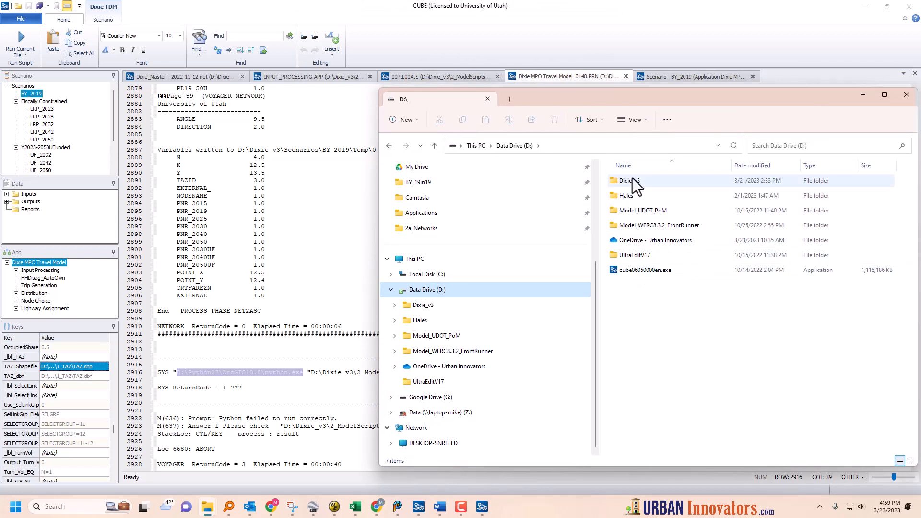
Locate python.exe in C:\Python27\ArcGIS10.8 on the local disk and minimize File Explorer to return to CUBE
left_click(390, 274)
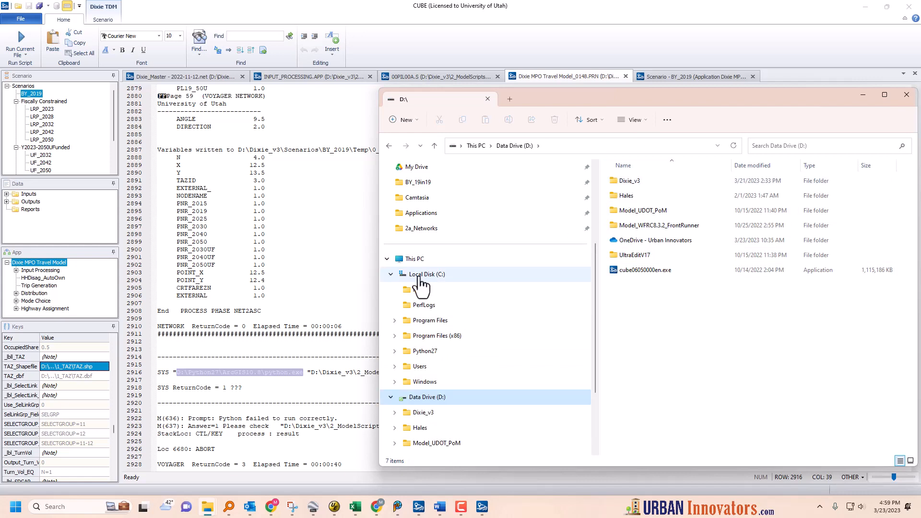
left_click(421, 351)
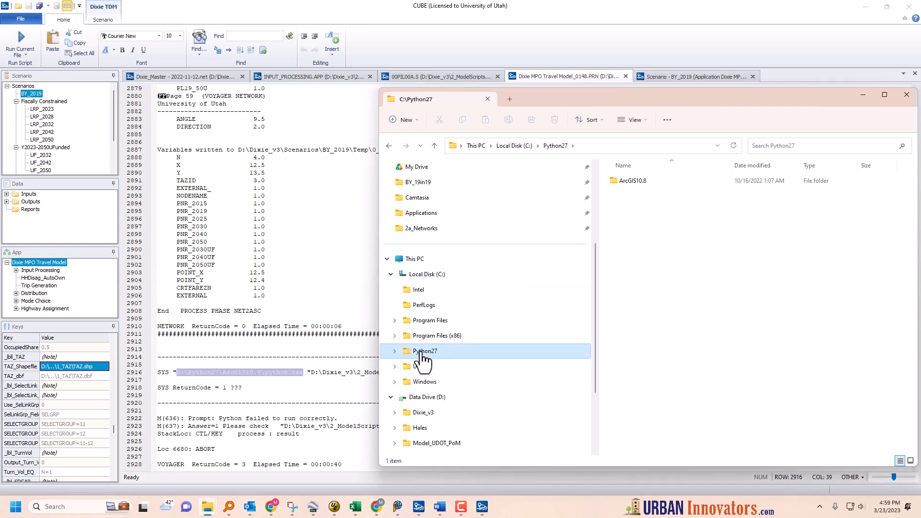
left_click(394, 351)
left_click(426, 367)
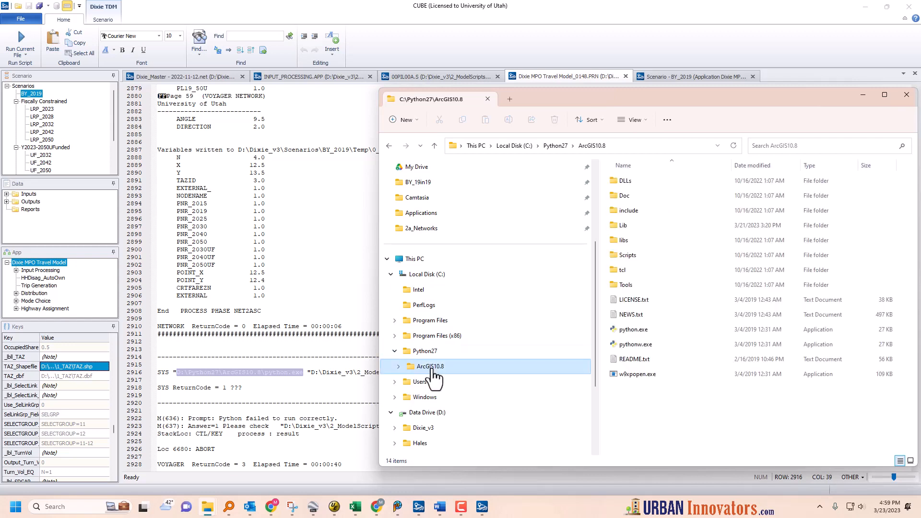
left_click(631, 329)
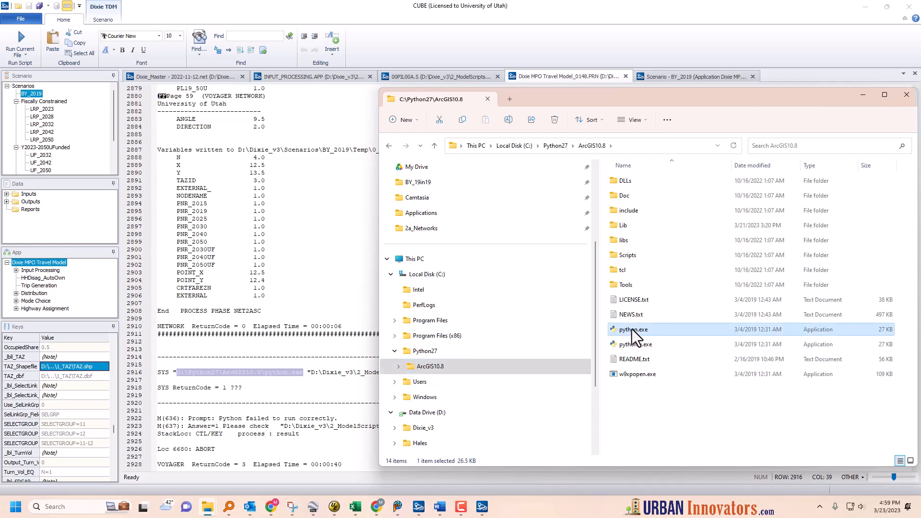
mouse_move(752, 102)
left_mouse_down()
mouse_move(725, 102)
mouse_move(741, 110)
left_mouse_up()
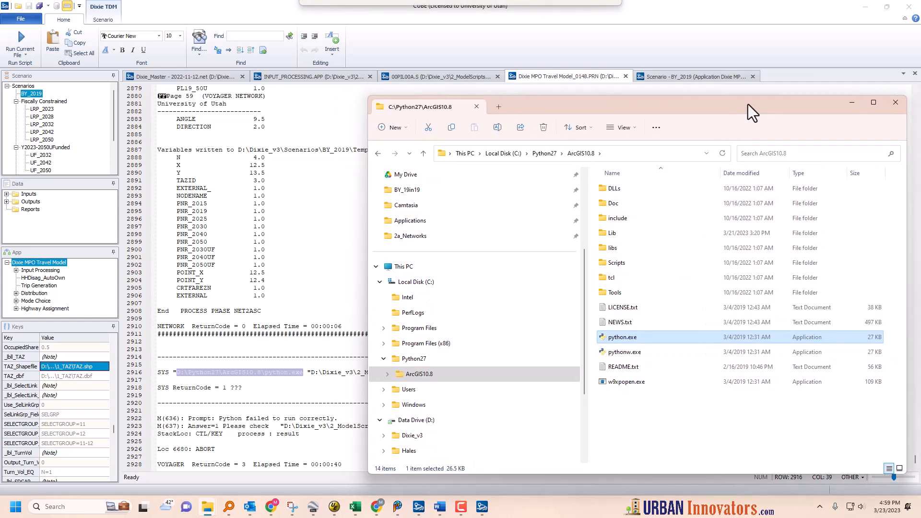
left_click(850, 104)
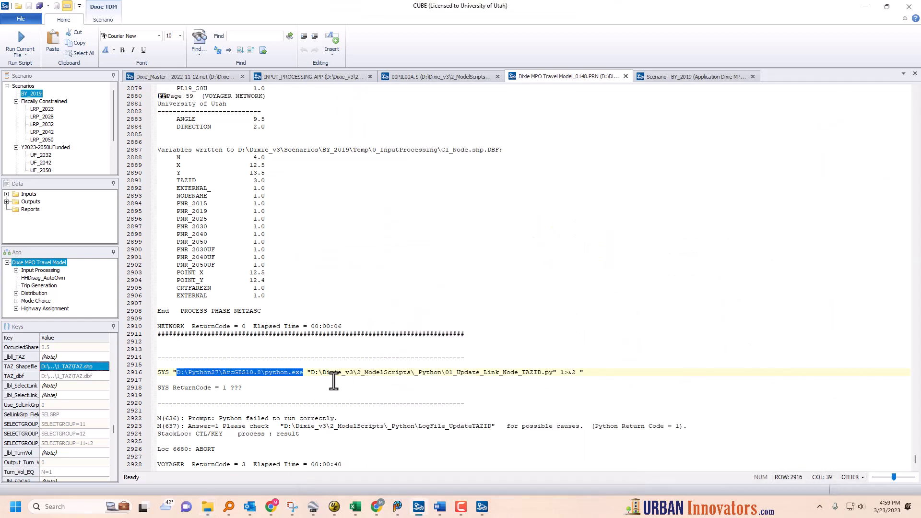
Set the path to the Python exe in the BY_2019 scenario inputs to C:\Python27\ArcGIS10.8\python.exe
left_click(662, 76)
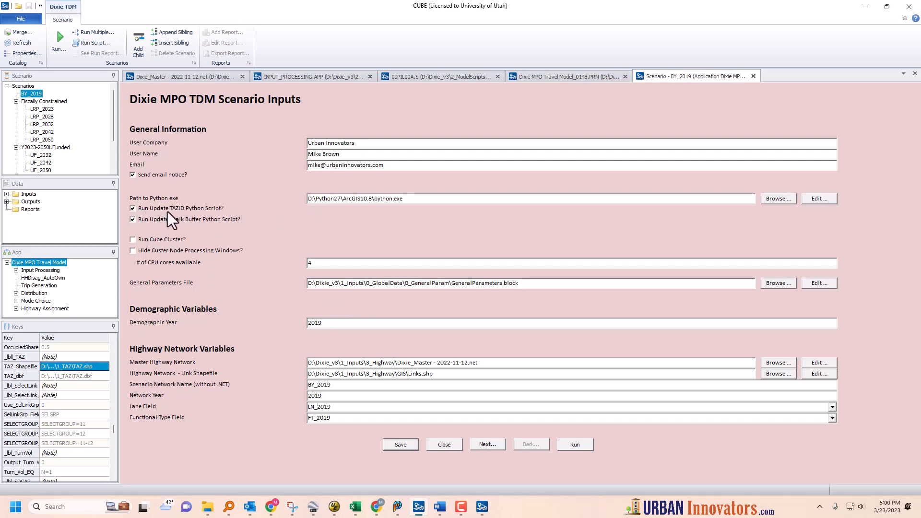
left_click(420, 198)
left_click(310, 199)
key("BackSpace")
type("C")
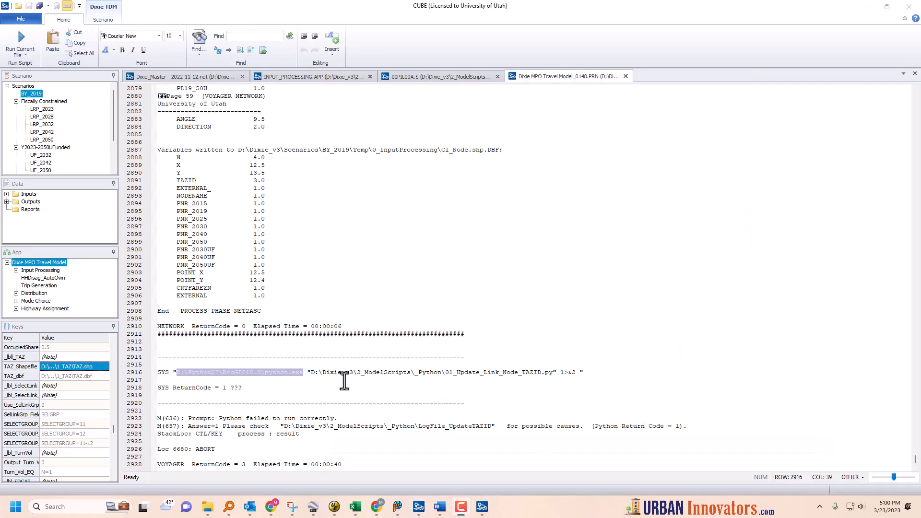
Highlight the script path on line 2916 and locate 01_Update_Link_Node_TAZID.py in Dixie_v3\2_ModelScripts\_Python using File Explorer, then return to CUBE
left_click(311, 374)
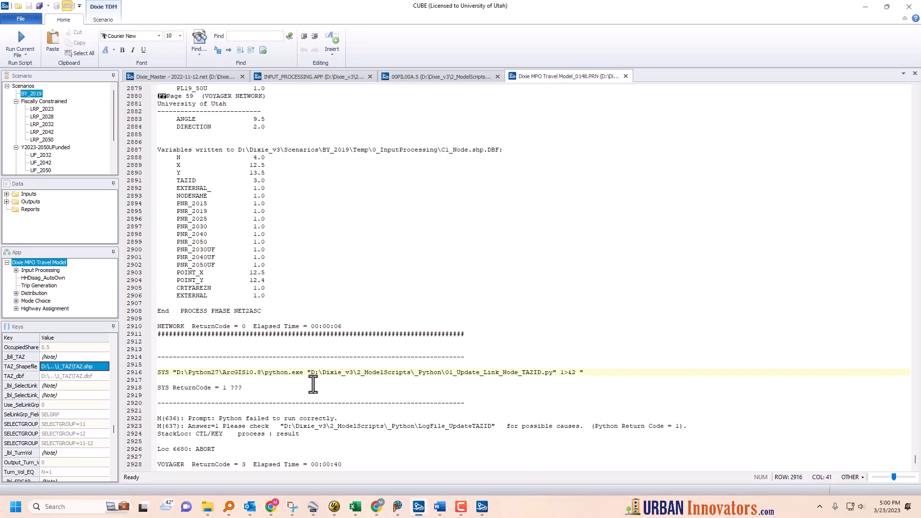
left_click_drag(311, 374, 478, 375)
left_click_drag(541, 377, 553, 377)
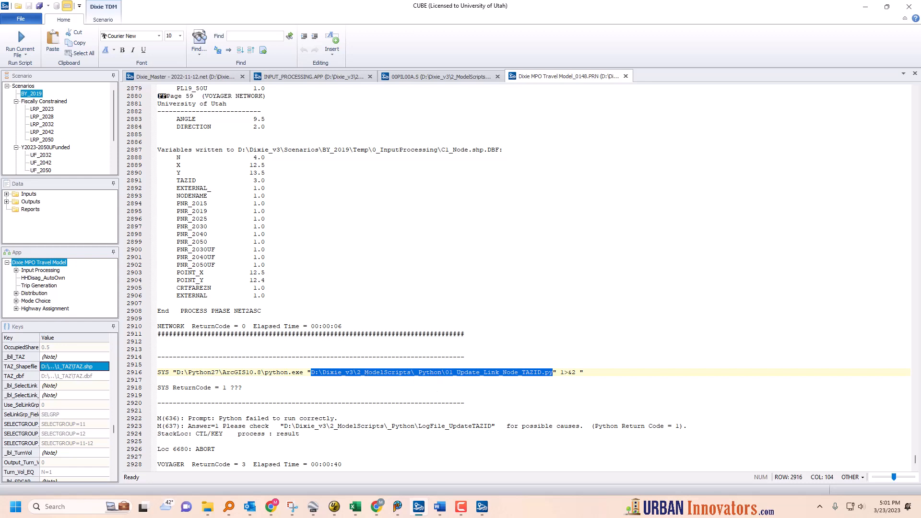
left_click(207, 506)
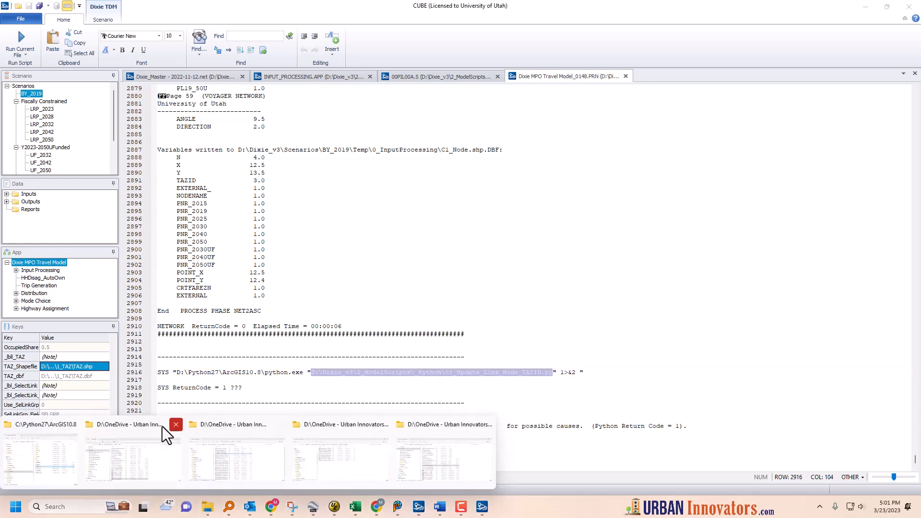
left_click(29, 425)
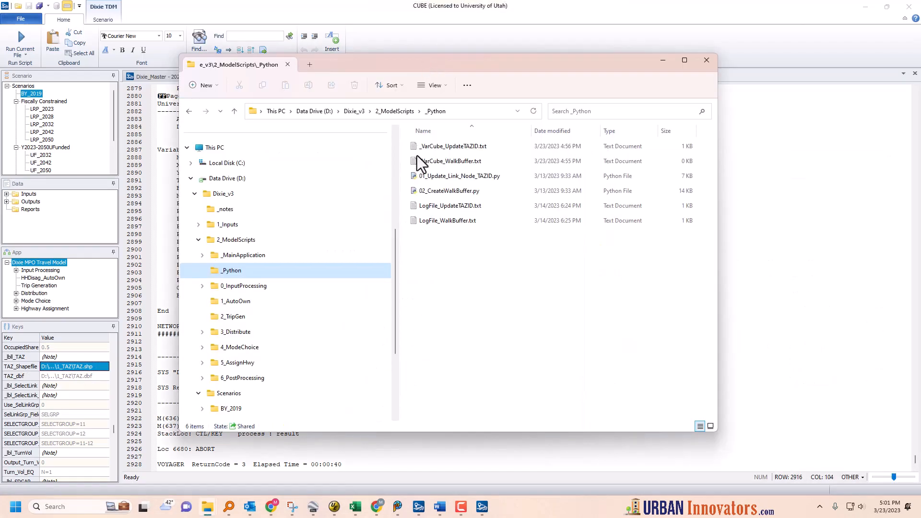
left_click(440, 176)
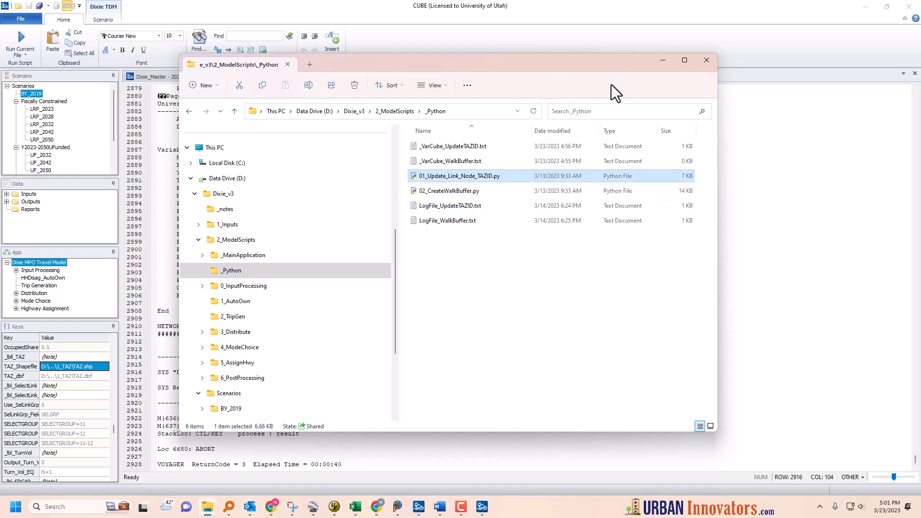
left_click(663, 61)
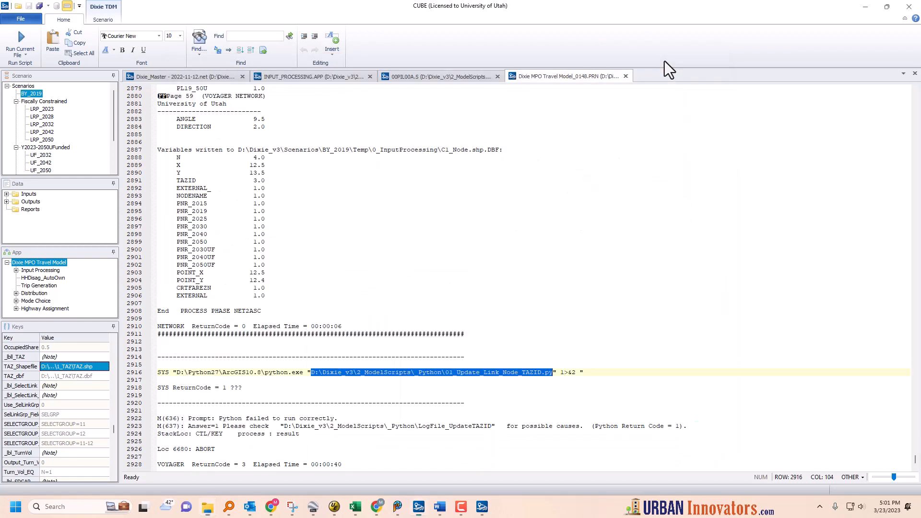
Close the PRN run report and view the Dixie_Master network and the top-level Dixie MPO application flowchart
left_click(258, 333)
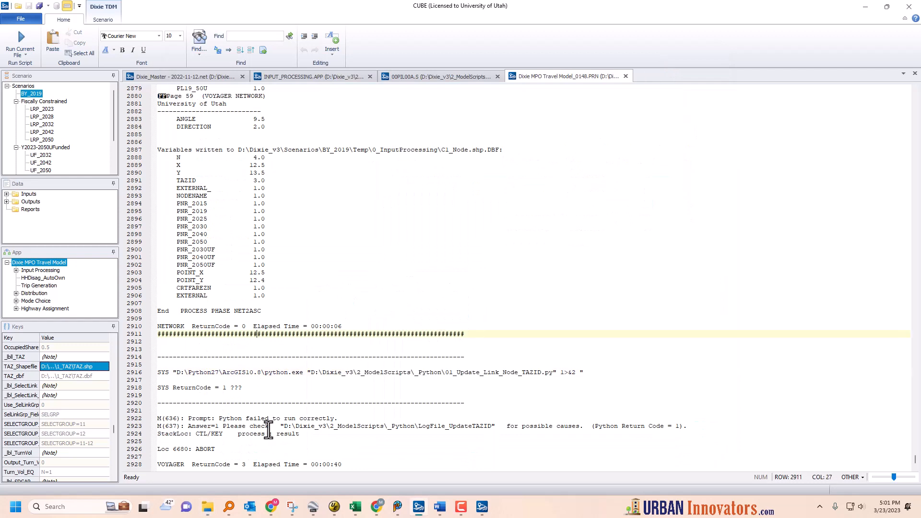
left_click(625, 77)
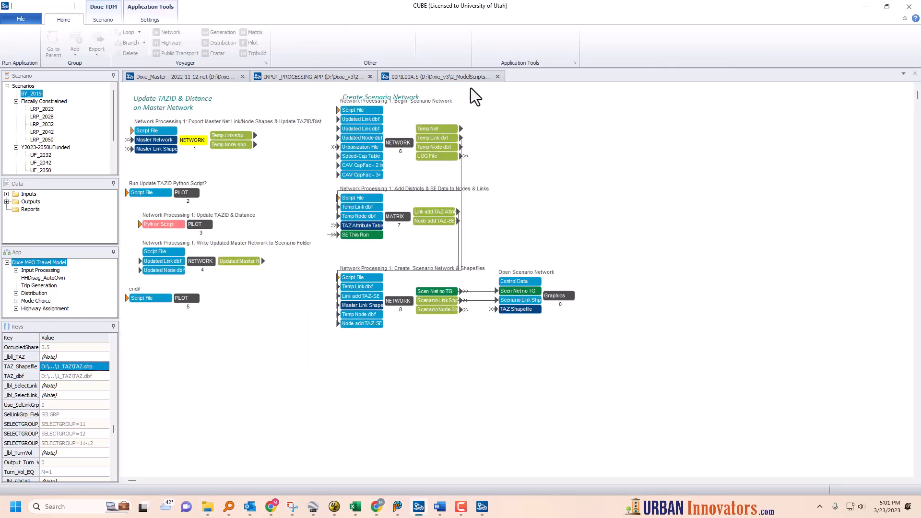
right_click(249, 319)
left_click(225, 347)
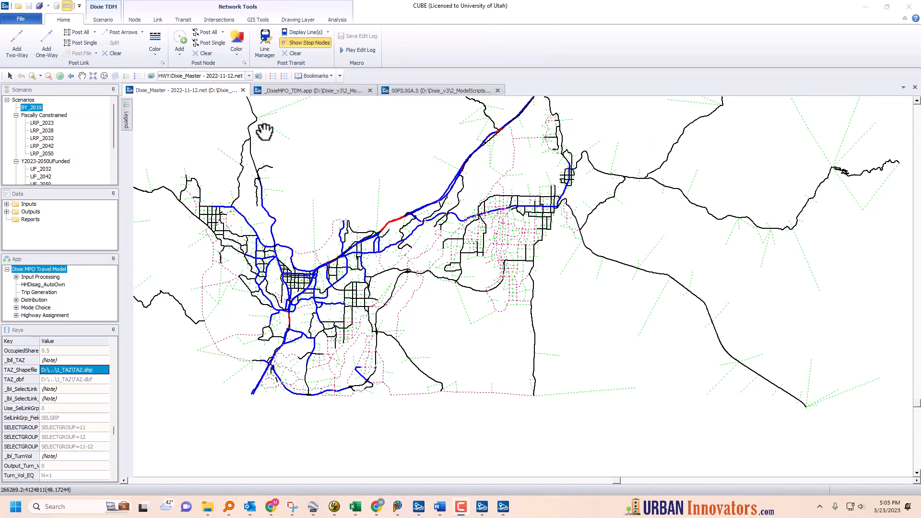
left_click(309, 95)
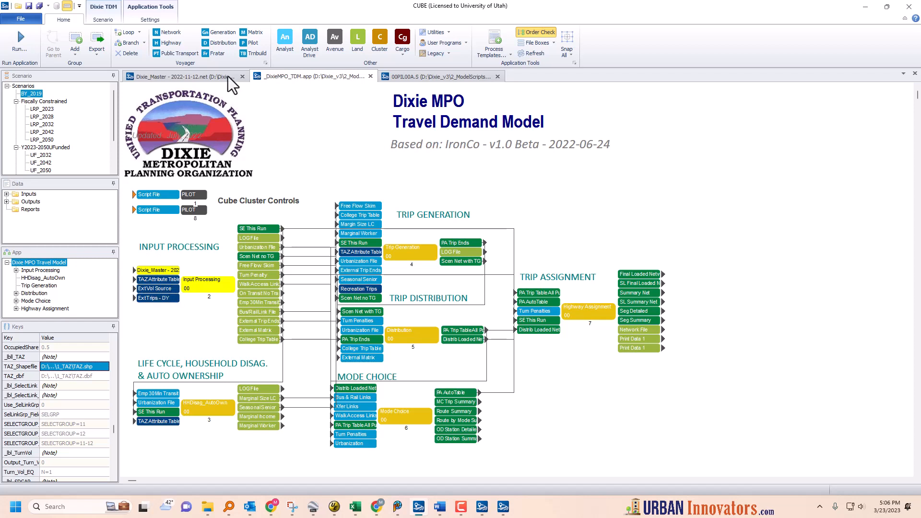
left_click(175, 77)
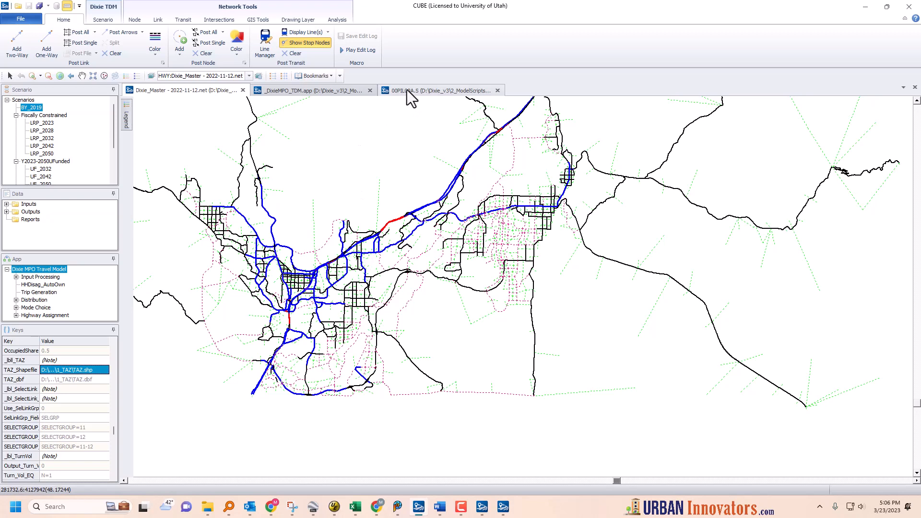
left_click(306, 91)
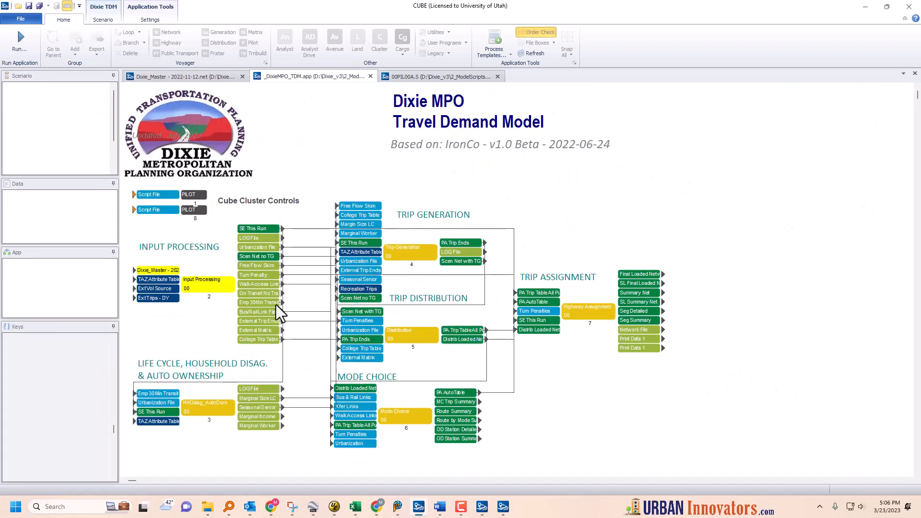
Open the Input Processing group and uncomment the two network VPR copy commands on lines 54 and 55 of its 00PIL00A.S script
double_click(208, 284)
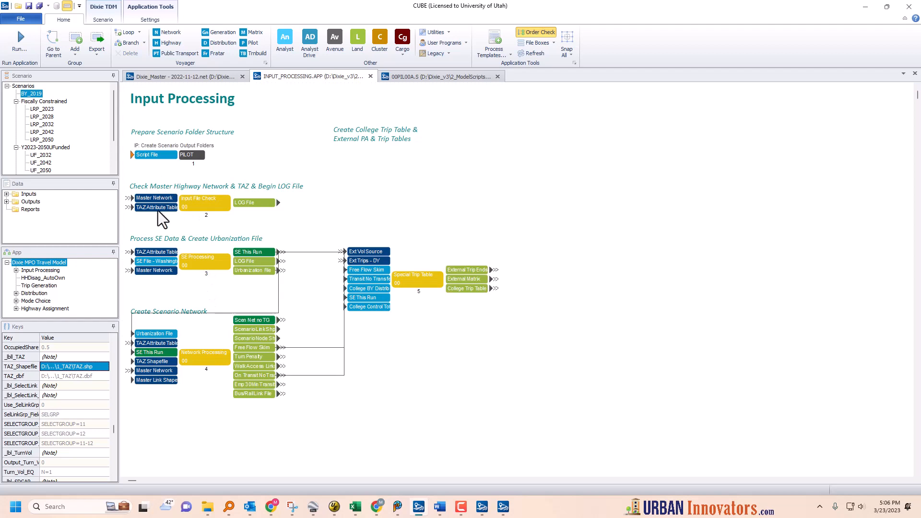
left_click(157, 155)
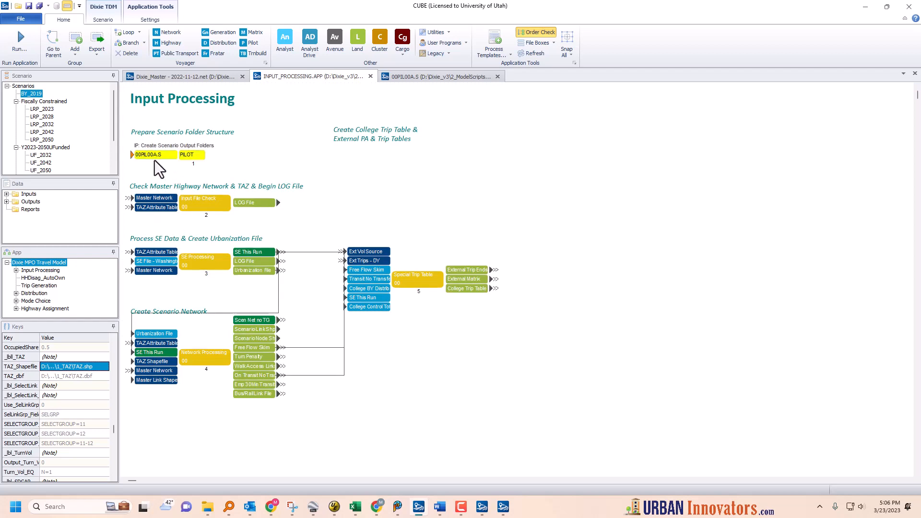
left_click(434, 78)
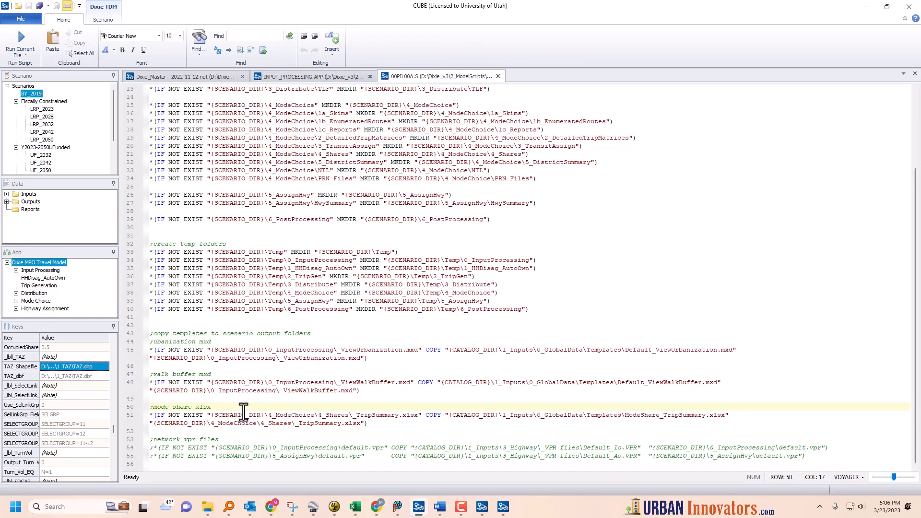
left_click(193, 431)
left_click(152, 448)
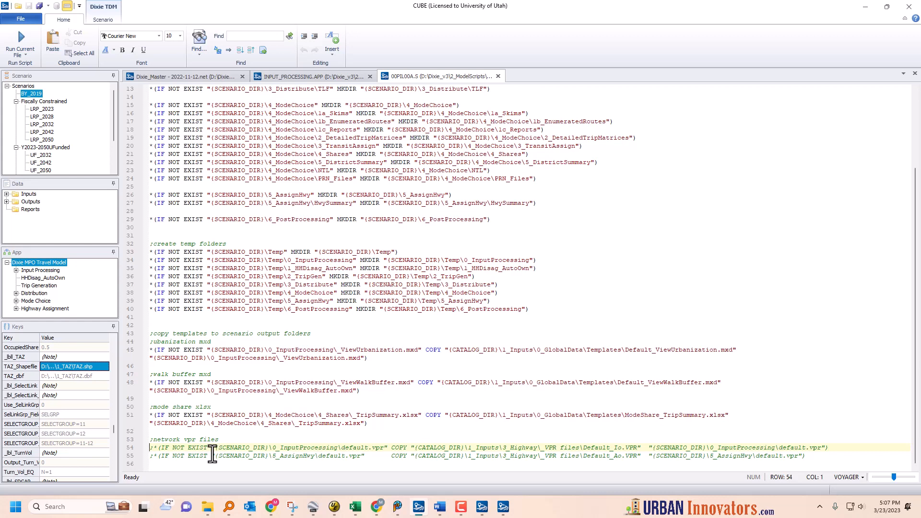
key("Delete")
key("Delete")
Examine the existence check, source file Default_Io.VPR and 0_InputProcessing destination in the copy command on line 54
left_click(249, 448)
left_click_drag(378, 448, 273, 449)
left_click(355, 449)
left_click(368, 456)
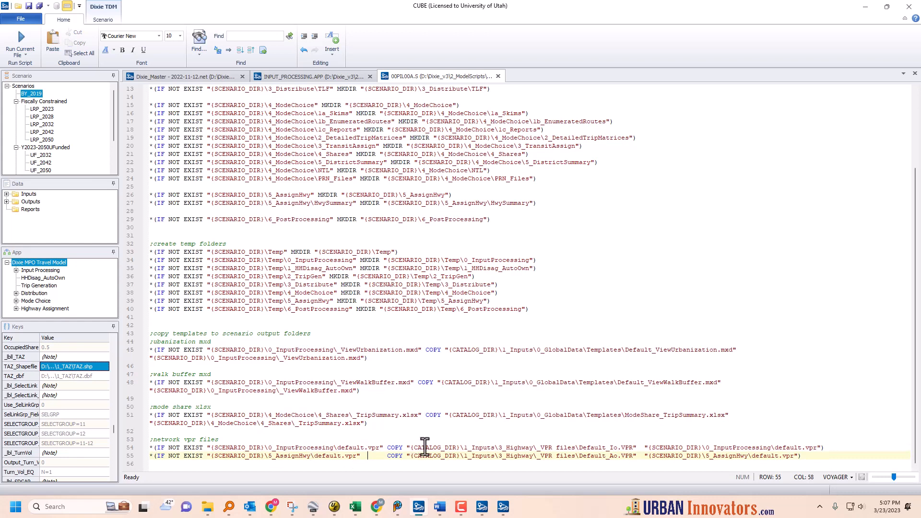
left_click_drag(387, 449, 402, 448)
left_click_drag(460, 448, 563, 448)
left_click(614, 448)
left_click_drag(633, 447, 579, 448)
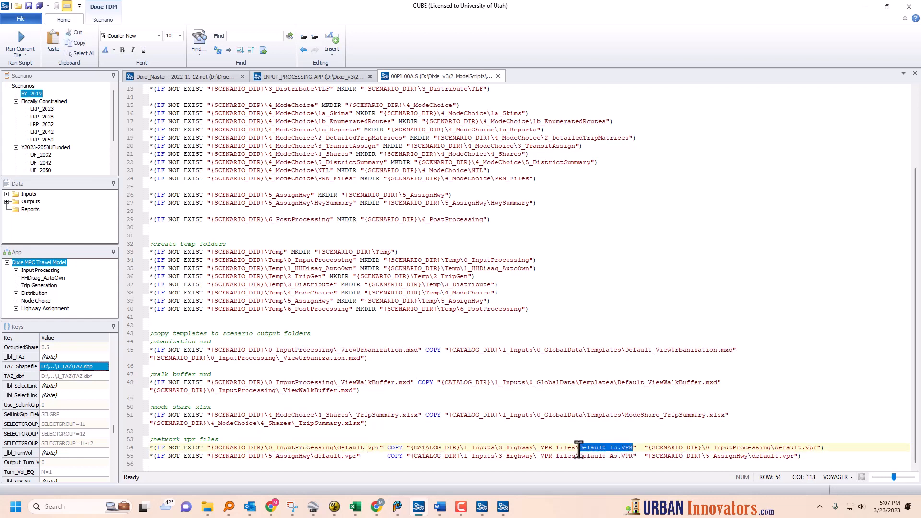
left_click(720, 448)
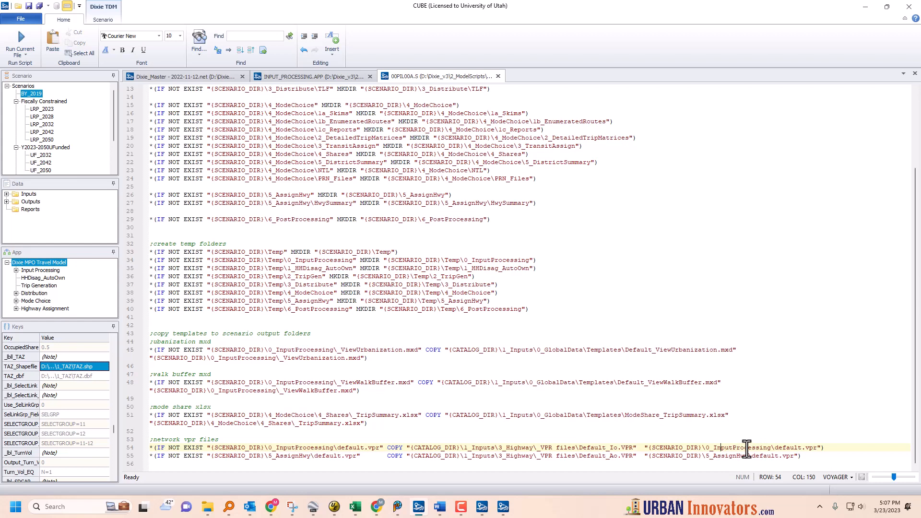
left_click(798, 448)
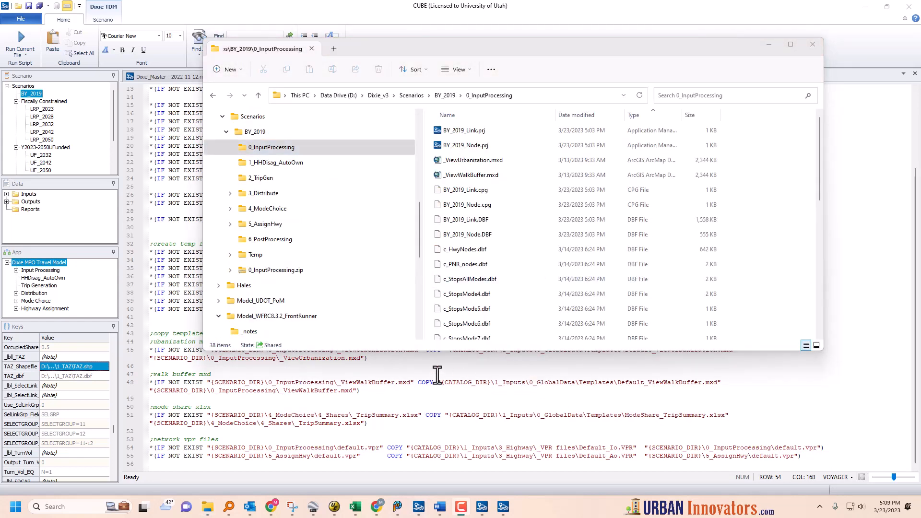
Check the BY_2019\0_InputProcessing folder in File Explorer for default.vpr and compare it with the source path on line 54 of the script
left_click(253, 147)
left_click_drag(822, 180, 823, 131)
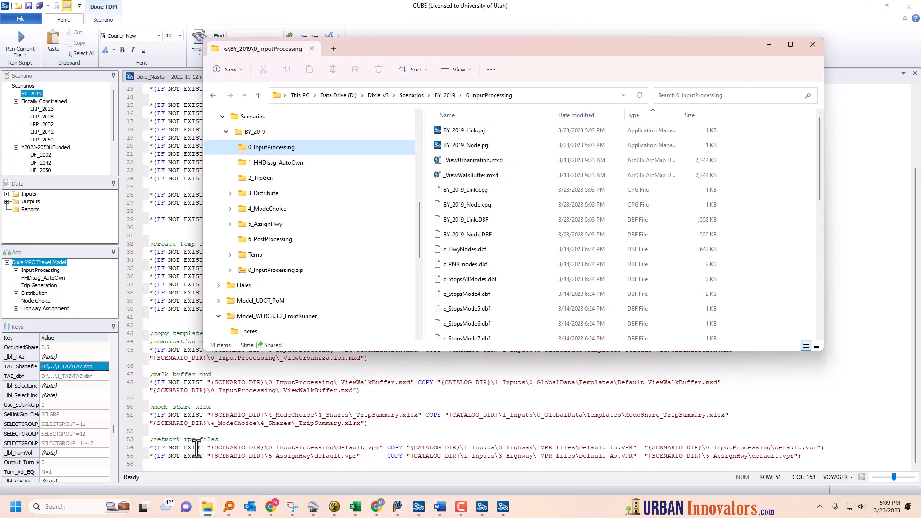
left_click(378, 447)
left_click_drag(383, 450, 306, 448)
left_click(418, 448)
left_click_drag(399, 449, 607, 449)
left_click(629, 451)
left_click(537, 455)
left_click(541, 448)
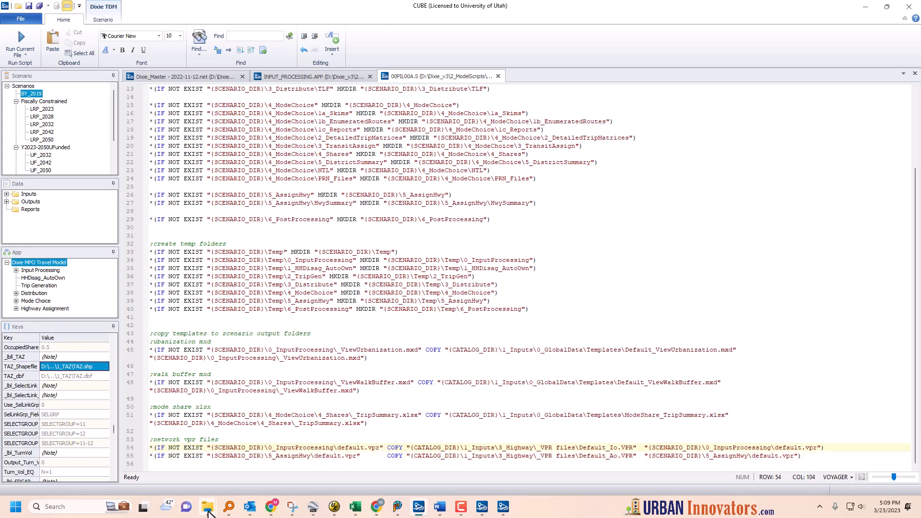
Switch to File Explorer and open the 1_Inputs\3_Highway folder of Dixie_v3
mouse_move(207, 507)
left_click(57, 445)
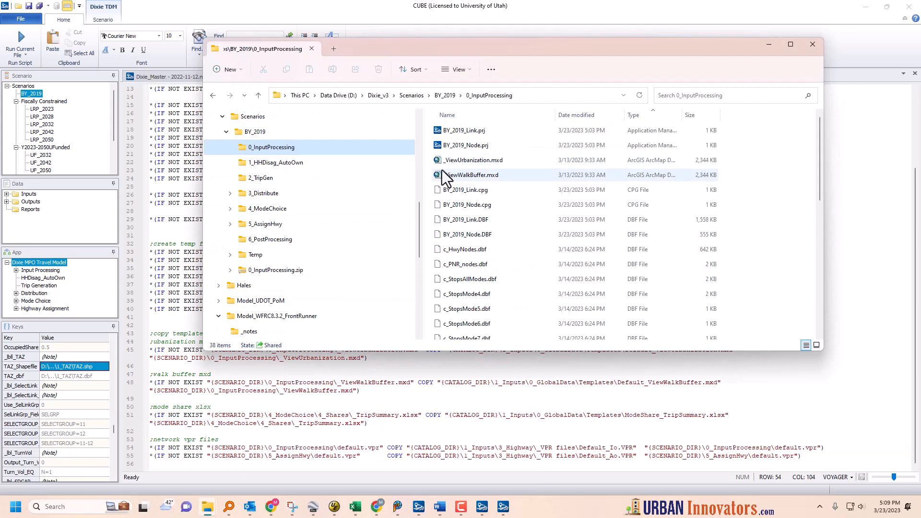
left_click_drag(421, 228, 425, 191)
left_click(222, 240)
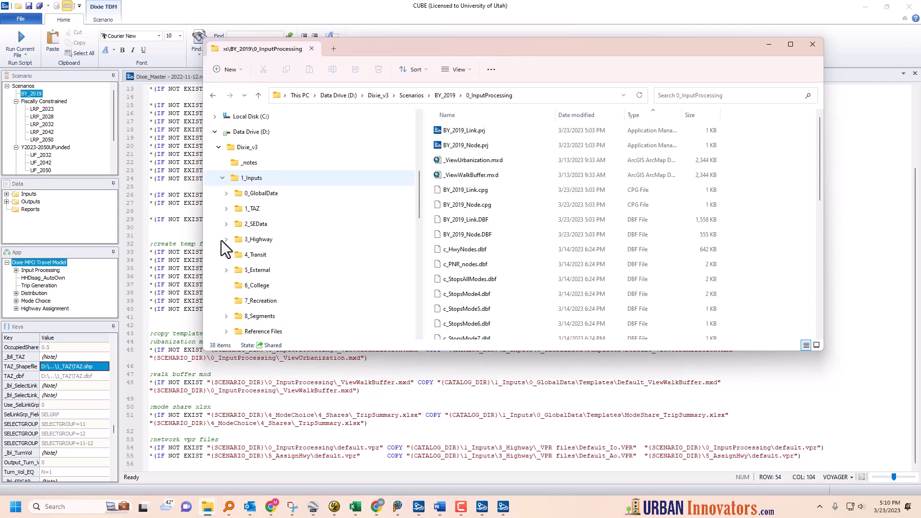
left_click(224, 239)
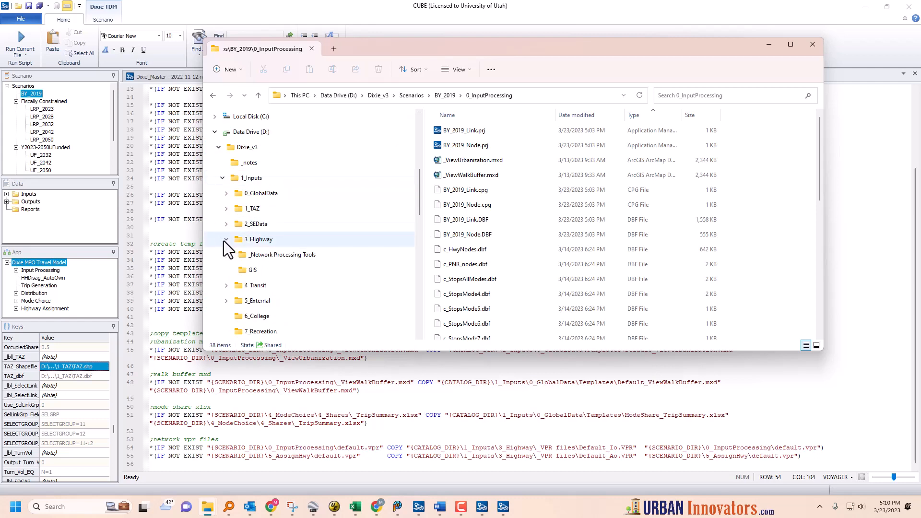
left_click(261, 239)
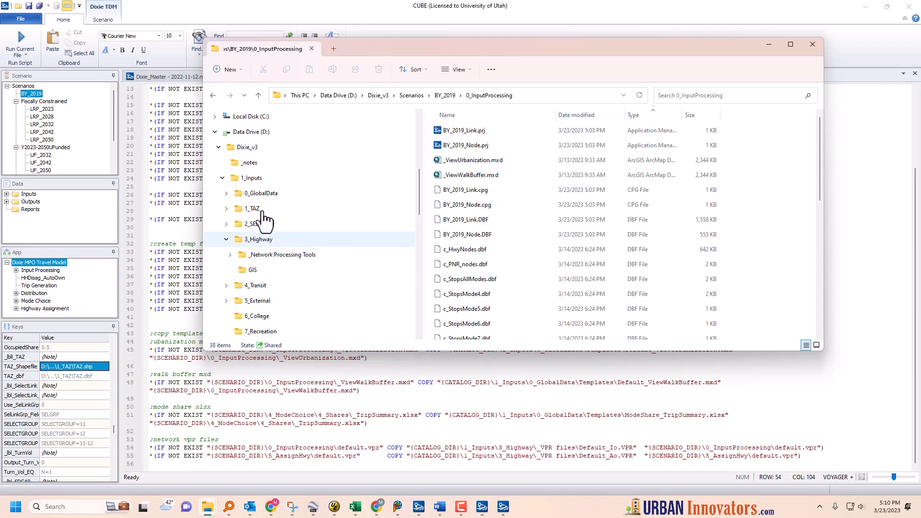
Create a new folder named _VPR Files inside 3_Highway
left_click(240, 73)
left_click(235, 88)
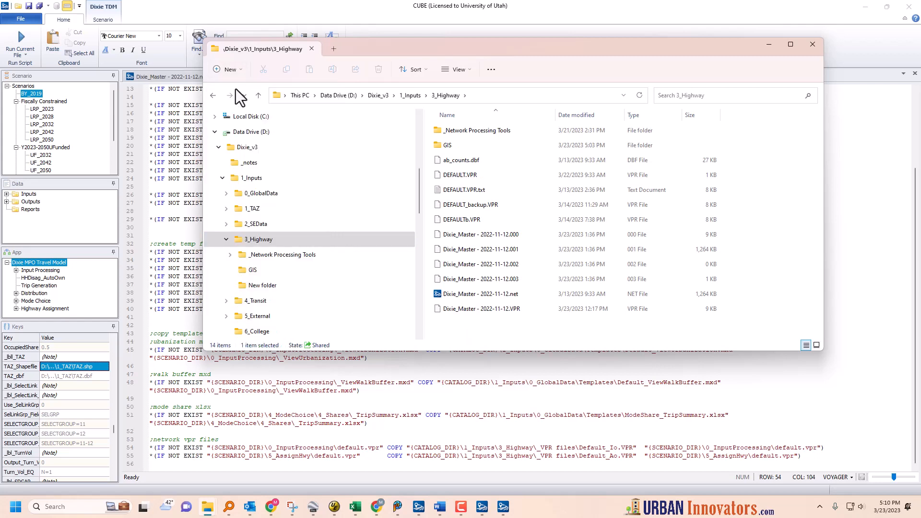
type("_")
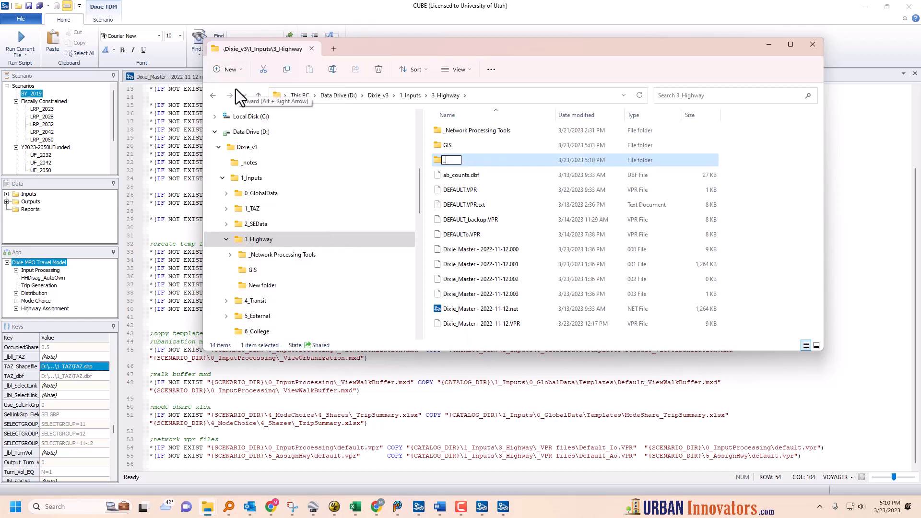
type("VPR Fil")
type("es")
key("Return")
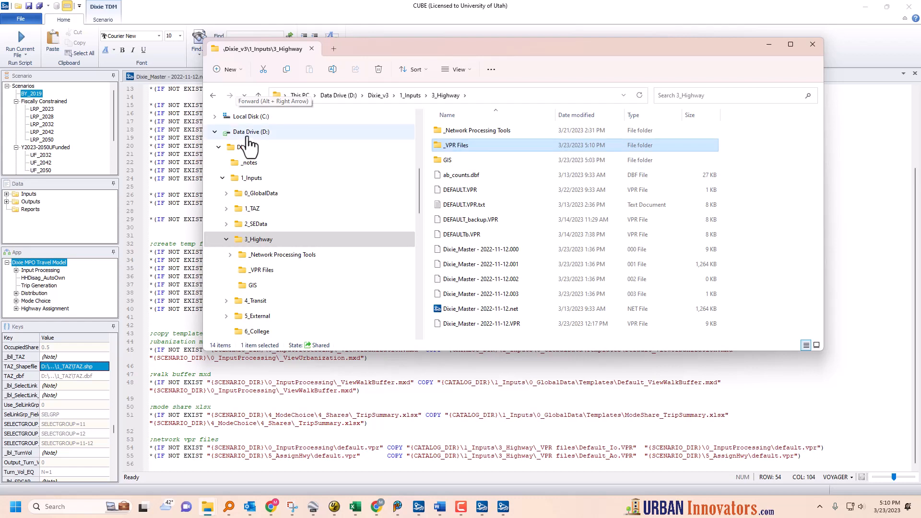
Open the _VPR Files folder, check it for default_Io.VPR, and minimize File Explorer to return to CUBE
double_click(456, 146)
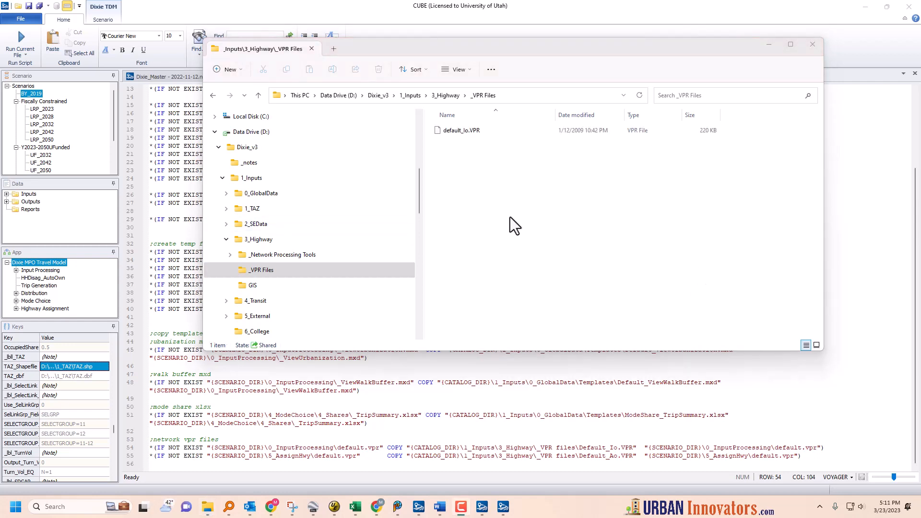
left_click(537, 186)
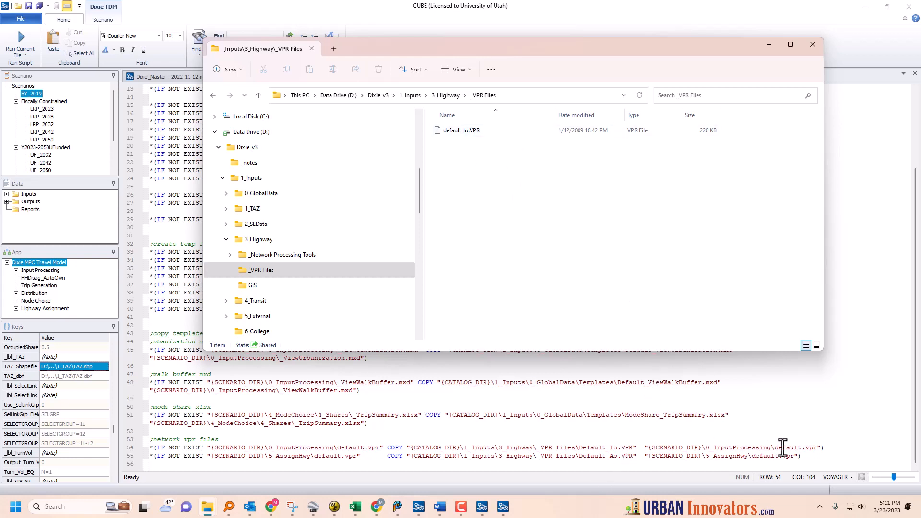
left_click(769, 44)
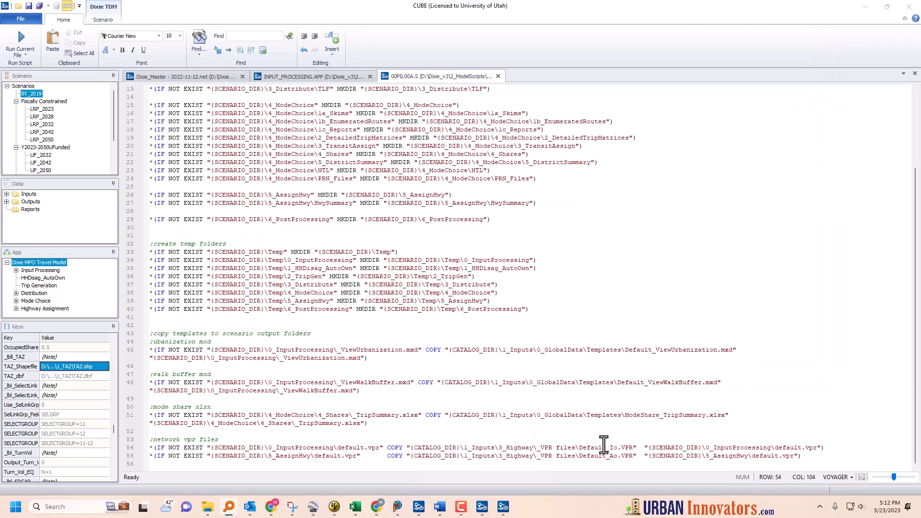
Save and close the edited 00PIL00A.S script, and run the Input Processing application for BY_2019
left_click(253, 430)
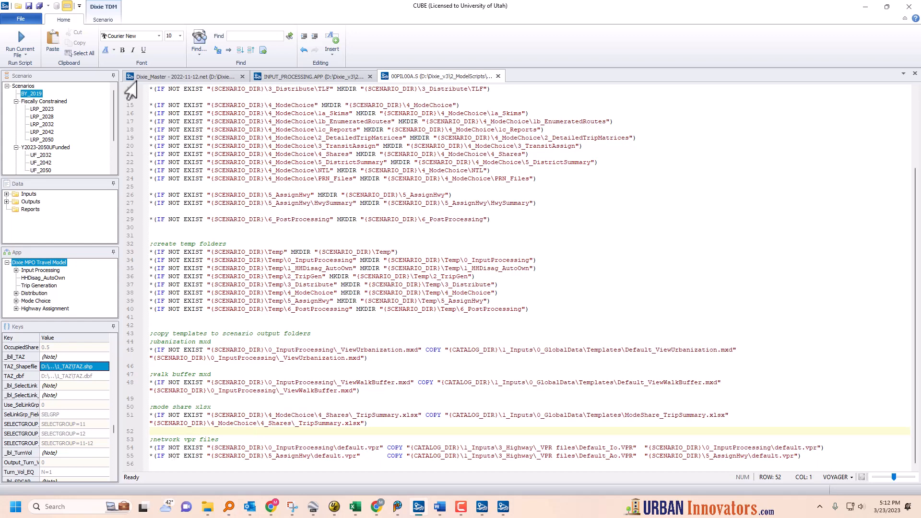
left_click(497, 77)
left_click(424, 277)
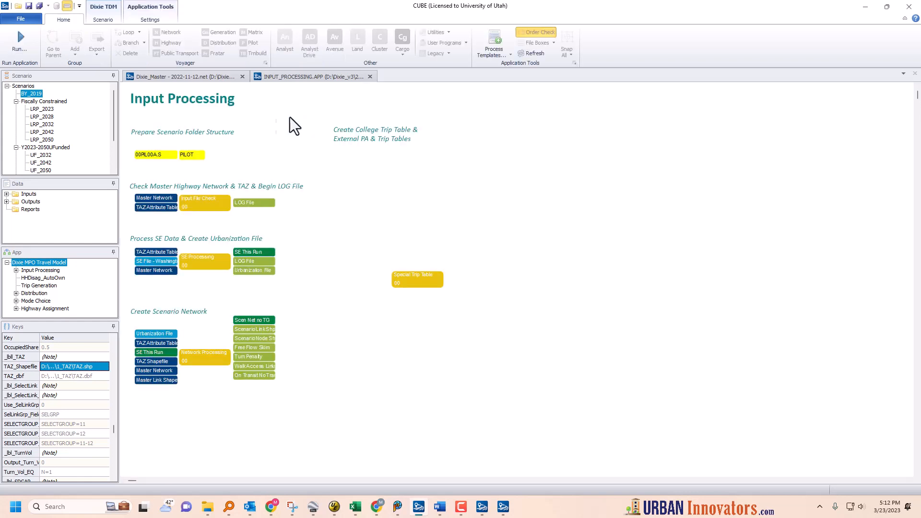
right_click(357, 204)
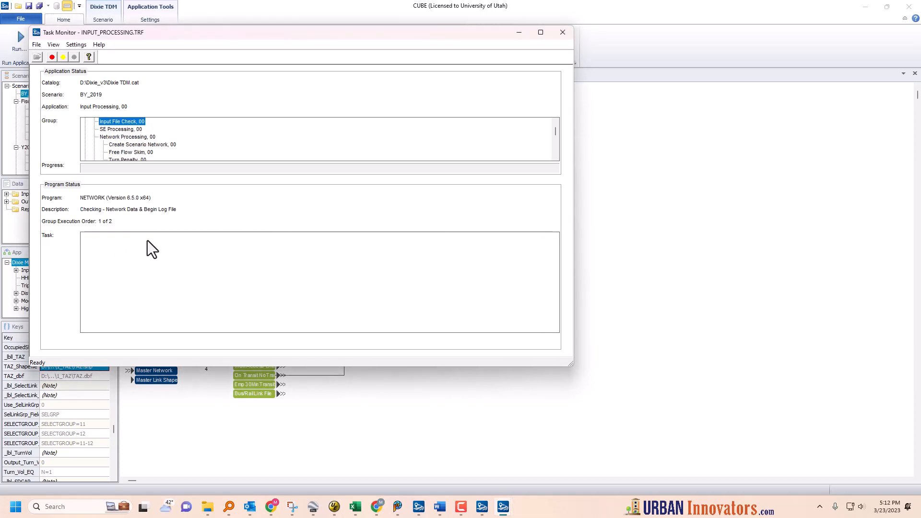
Stop the running Input Processing application for BY_2019 and abandon the run
left_click_drag(502, 38, 545, 68)
left_click(605, 63)
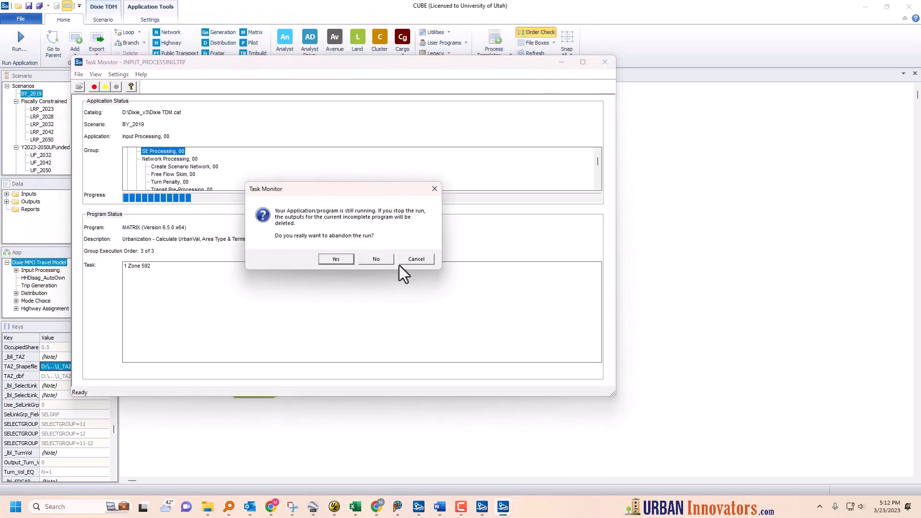
left_click(346, 262)
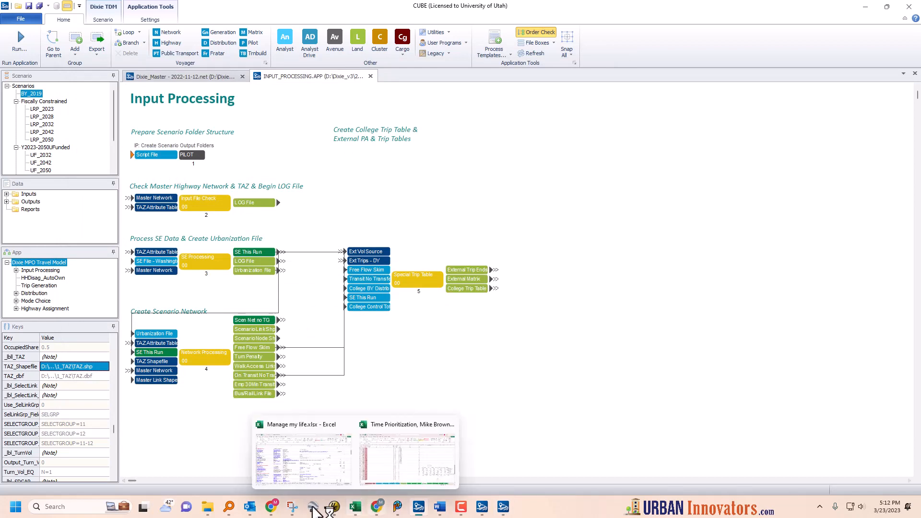
Switch to File Explorer, open the Scenarios\BY_2019\0_InputProcessing folder, and check for the copied default.vpr file
mouse_move(207, 506)
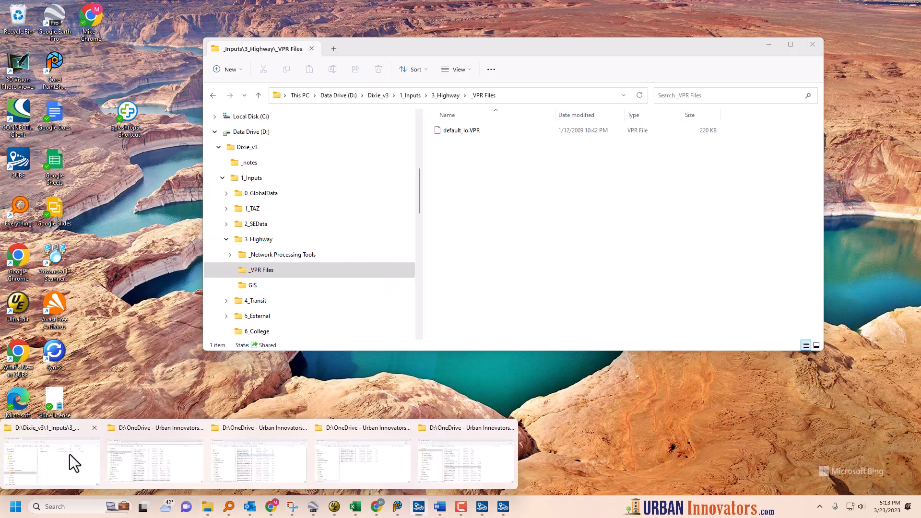
left_click(70, 456)
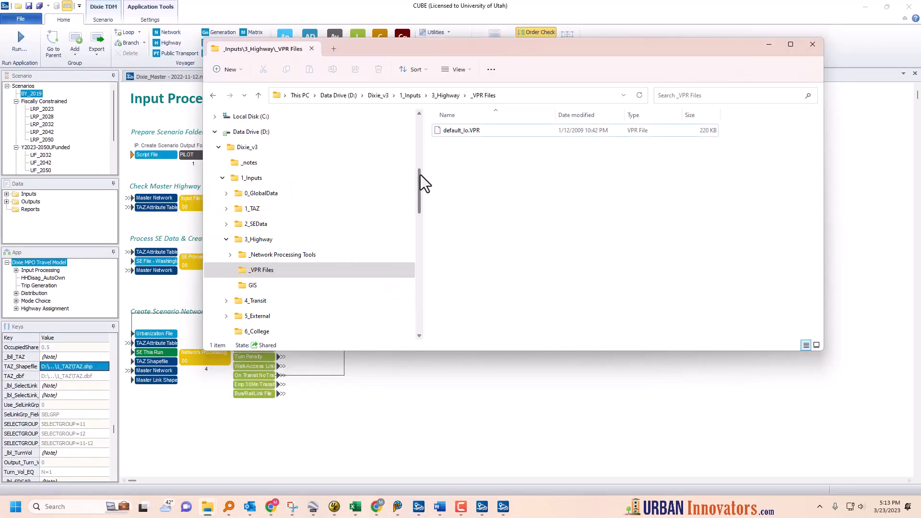
left_click_drag(416, 198, 419, 242)
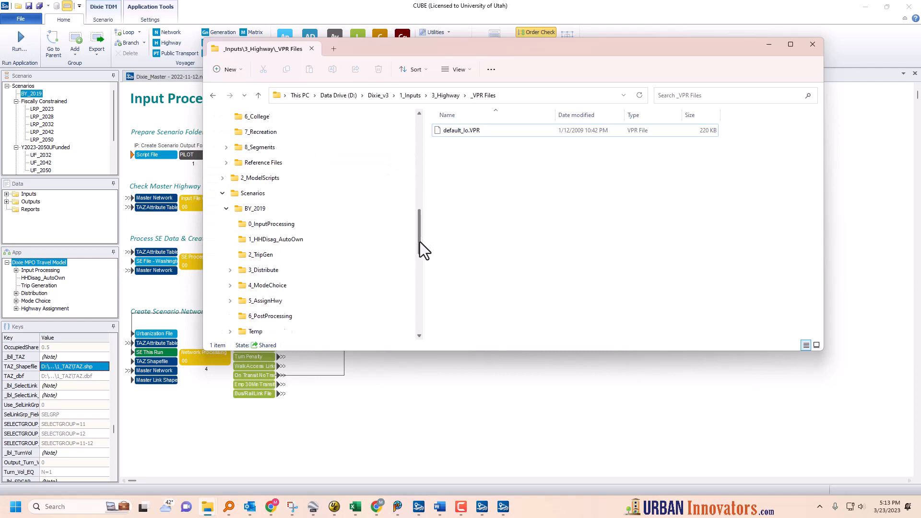
left_click(283, 224)
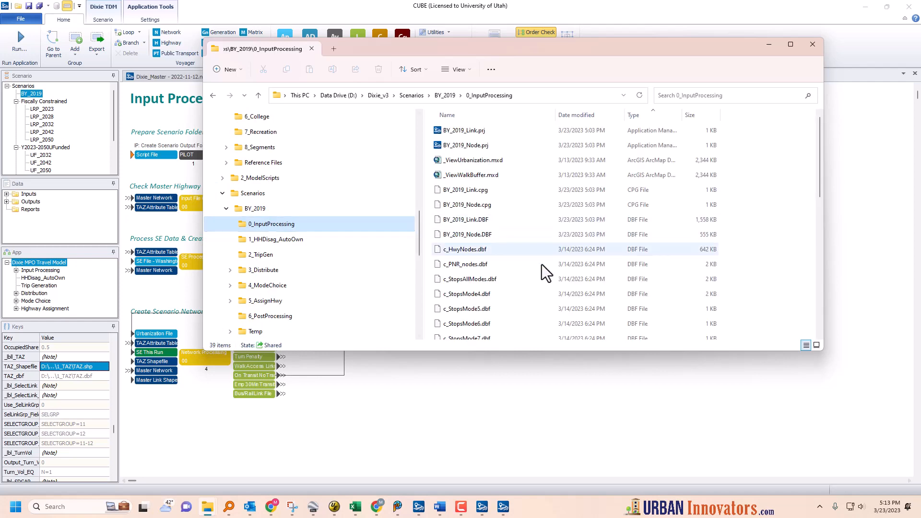
left_click_drag(814, 171, 818, 306)
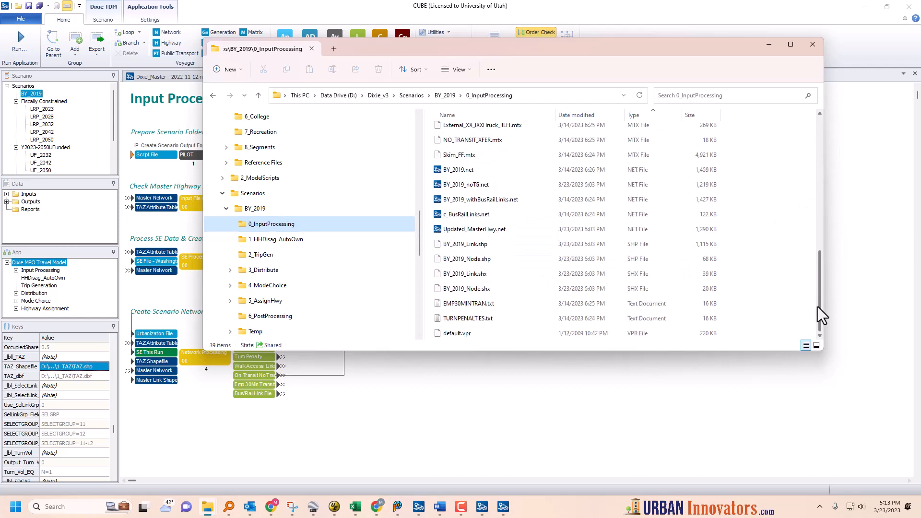
left_click(515, 335)
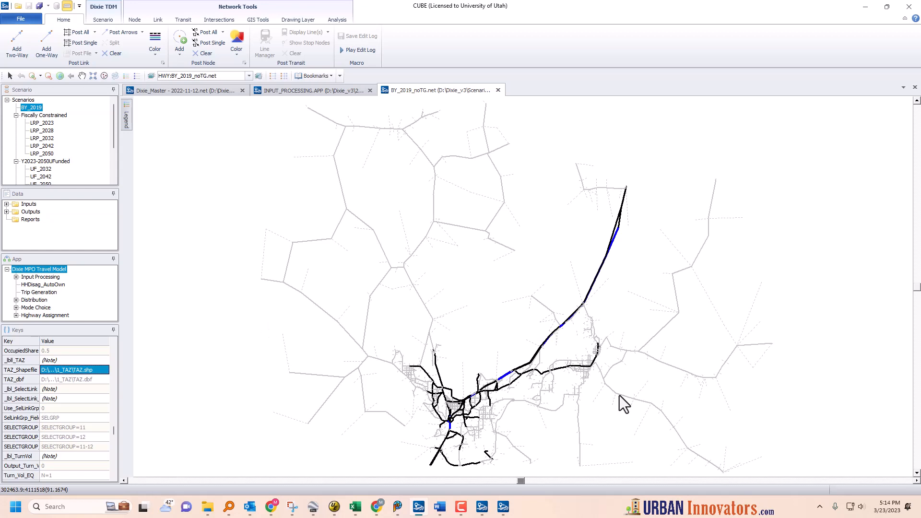
Check Updated_MasterHwy.net and BY_2019_noTG.net in the 0_InputProcessing folder in File Explorer, and return to the BY_2019_noTG.net network in CUBE
mouse_move(246, 507)
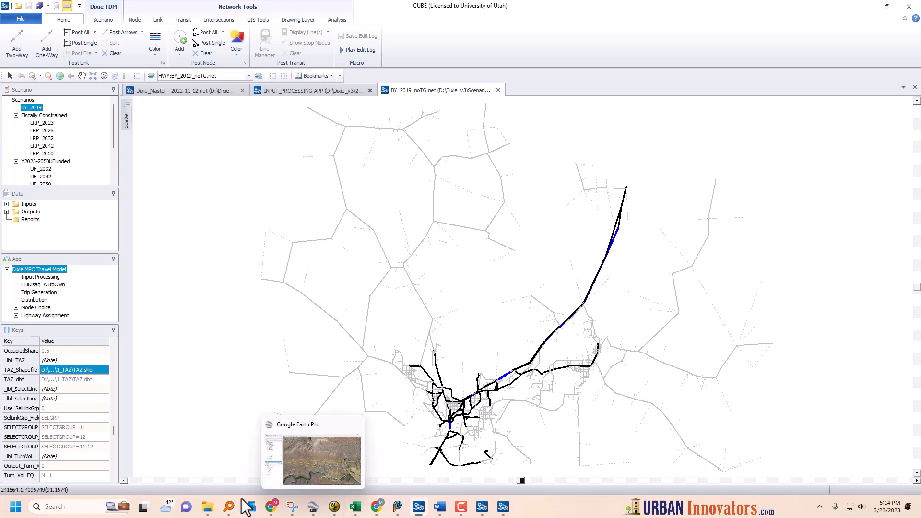
mouse_move(206, 505)
left_click(63, 436)
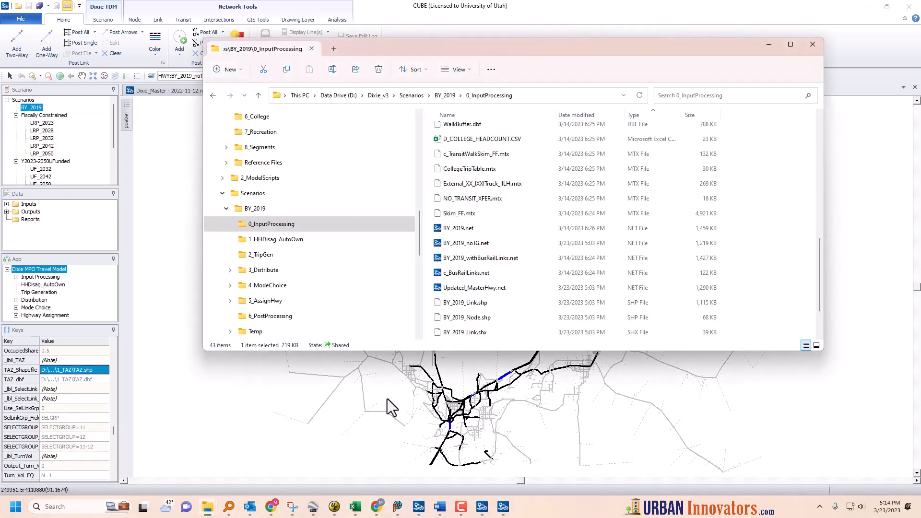
left_click(477, 289)
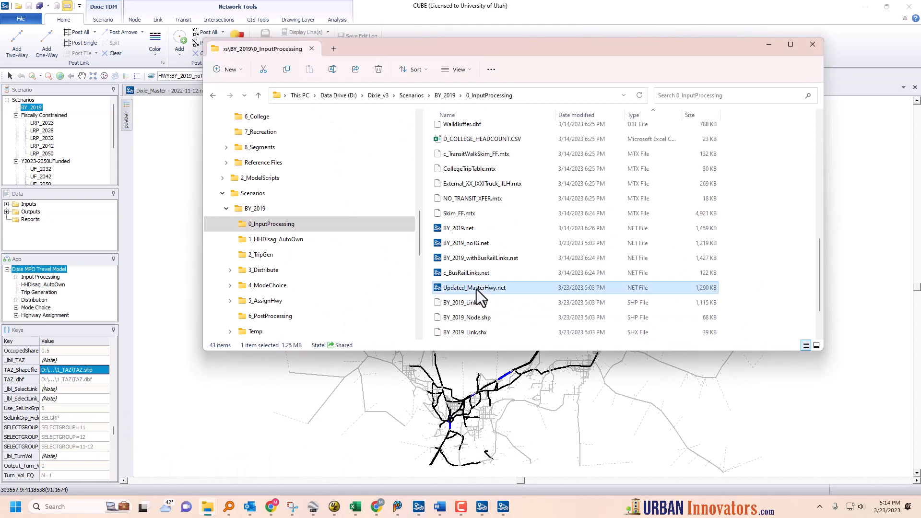
left_click(474, 247)
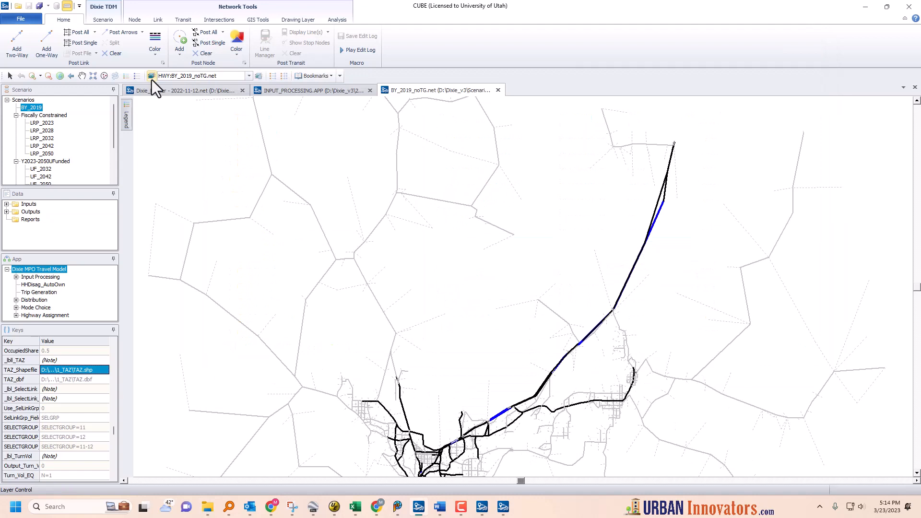
Open the Polyline layer's parameters from Layer Control and browse to the 1_Inputs folder for its shapefile
left_click(152, 77)
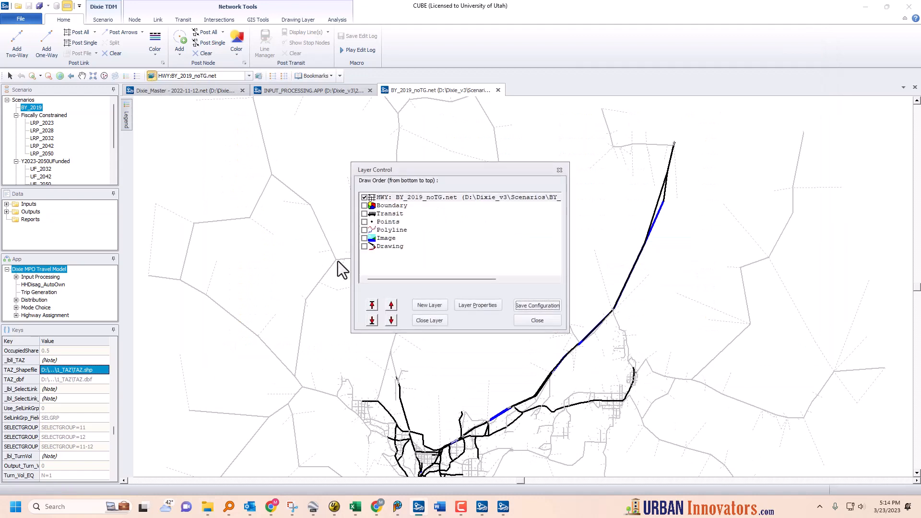
double_click(396, 231)
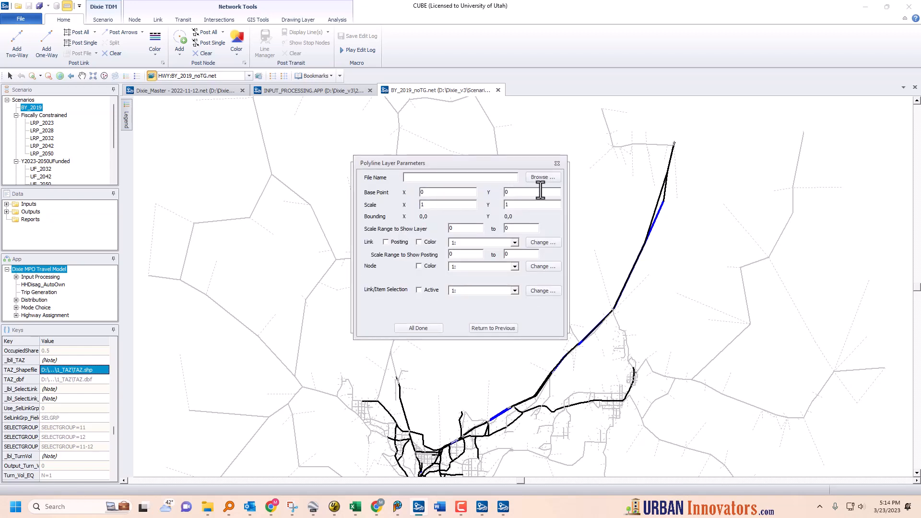
left_click(541, 178)
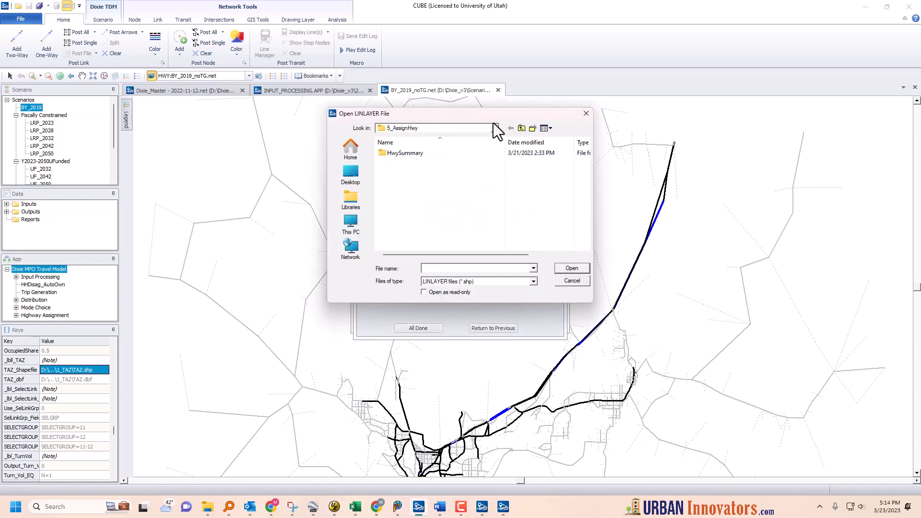
left_click(521, 128)
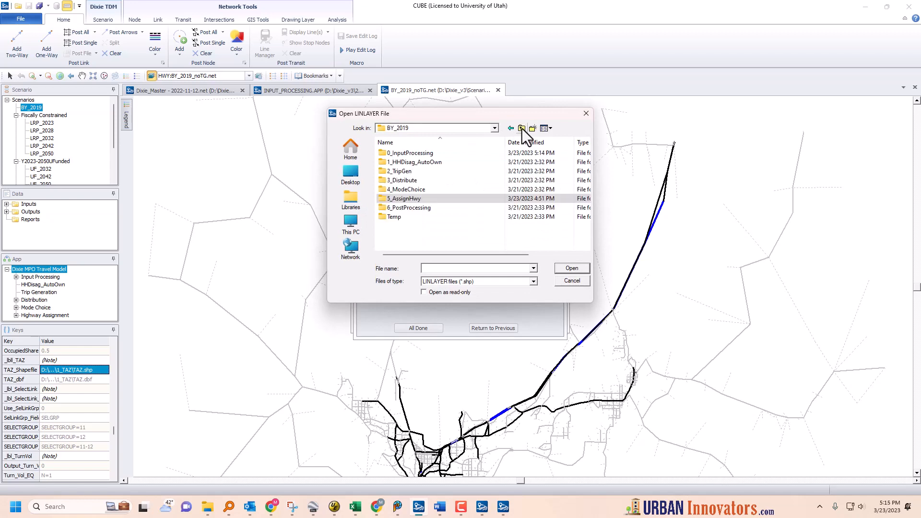
left_click(522, 128)
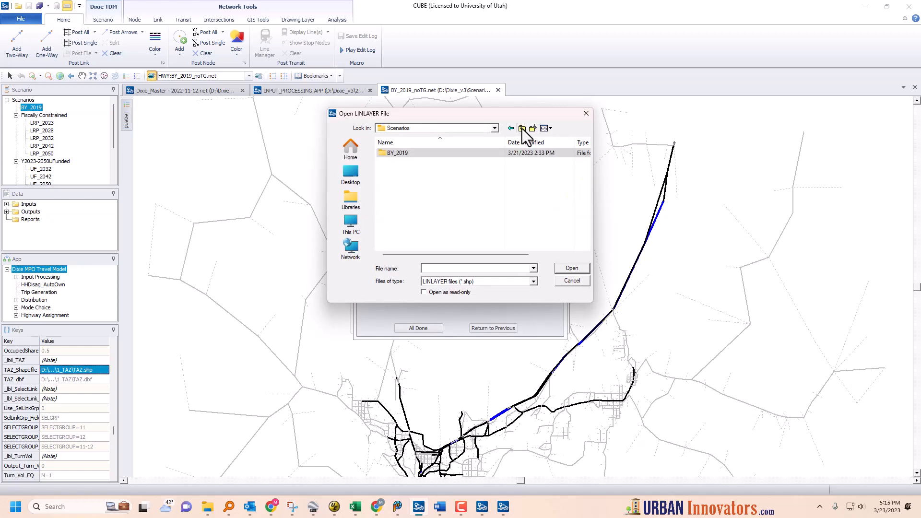
left_click(521, 128)
double_click(405, 161)
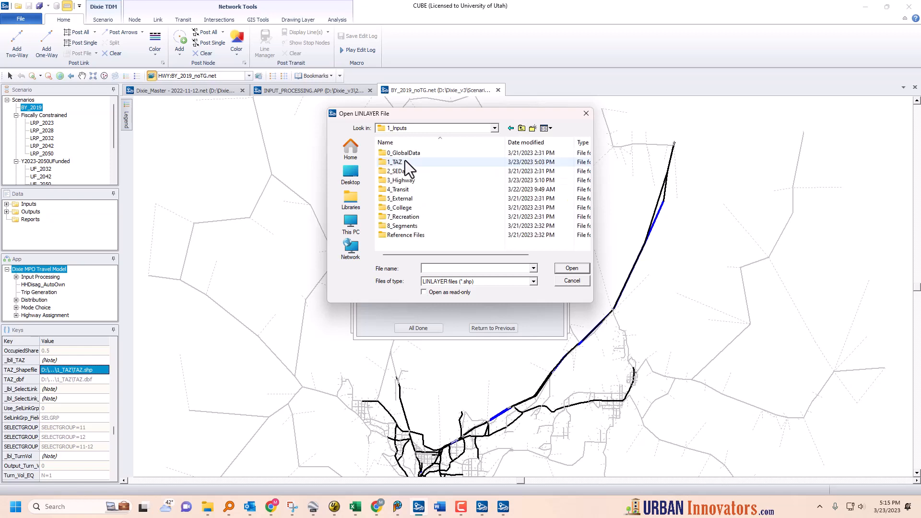
Load Links.shp from 3_Highway\GIS as the polyline layer and apply the layer settings
double_click(391, 180)
left_click(396, 163)
double_click(396, 163)
left_click(514, 128)
double_click(394, 174)
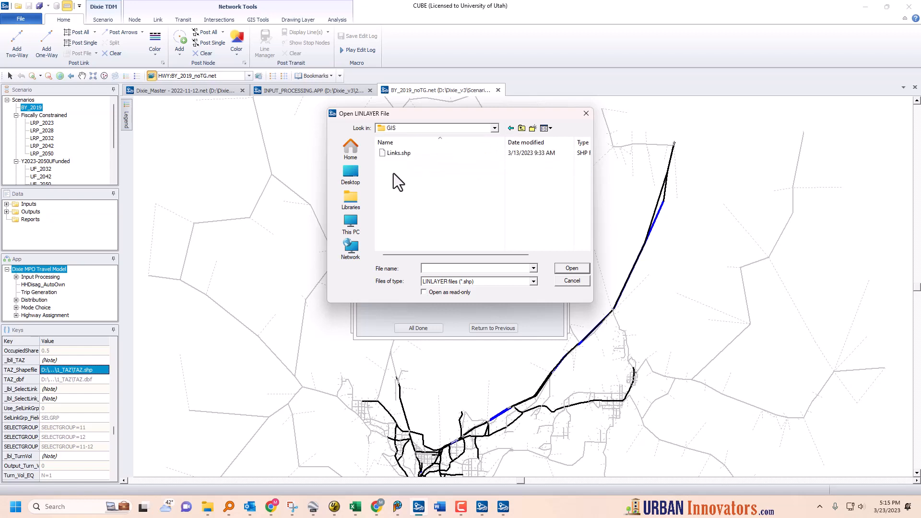
double_click(401, 153)
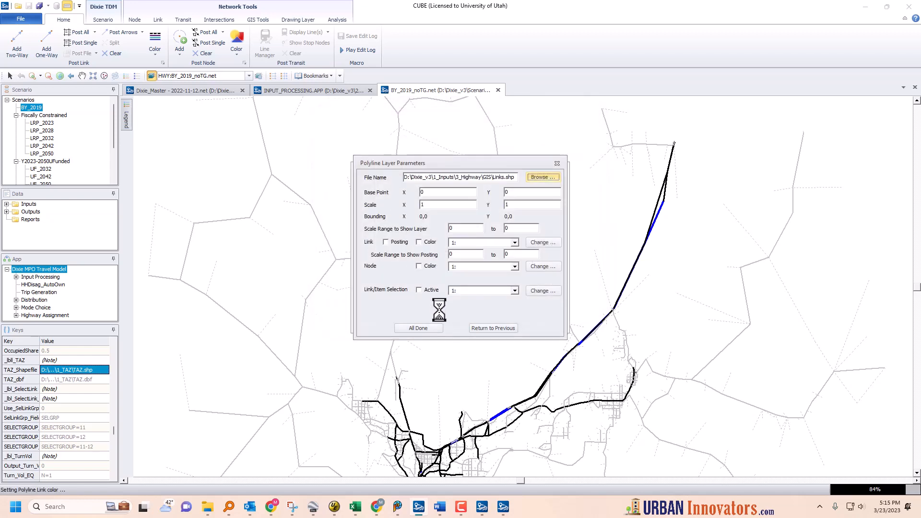
left_click(429, 329)
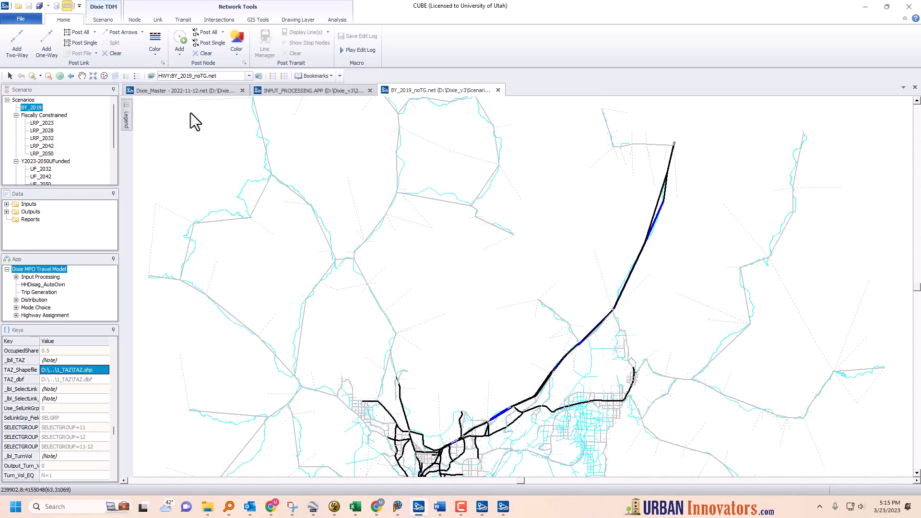
Turn on True Shape Display for the network links using the loaded Links.shp layer
left_click(253, 19)
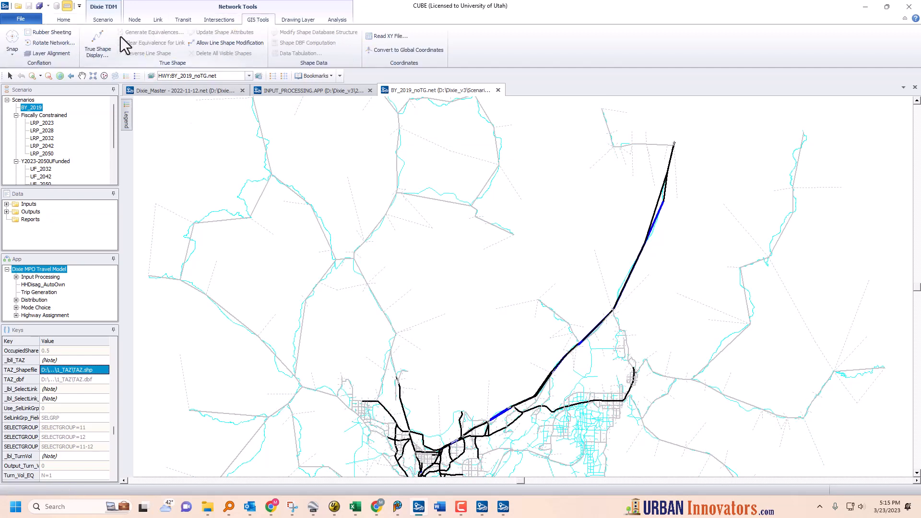
left_click(94, 42)
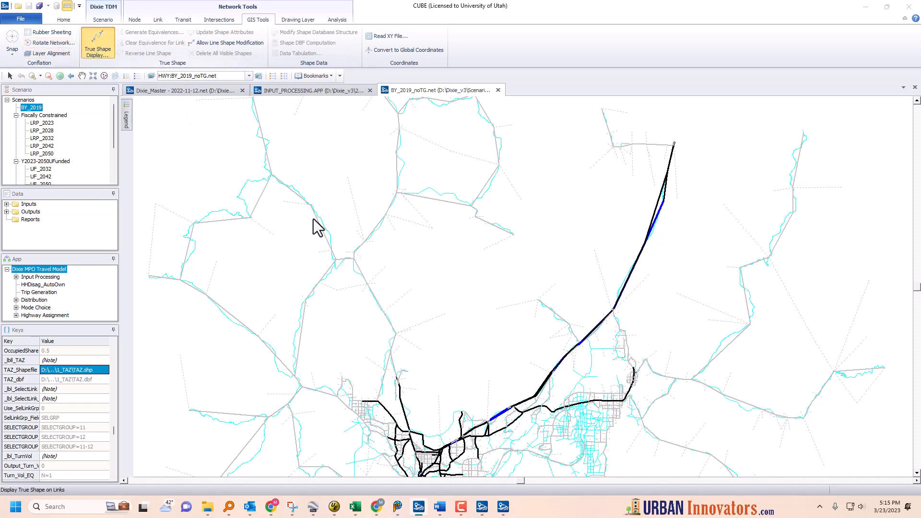
left_click(397, 320)
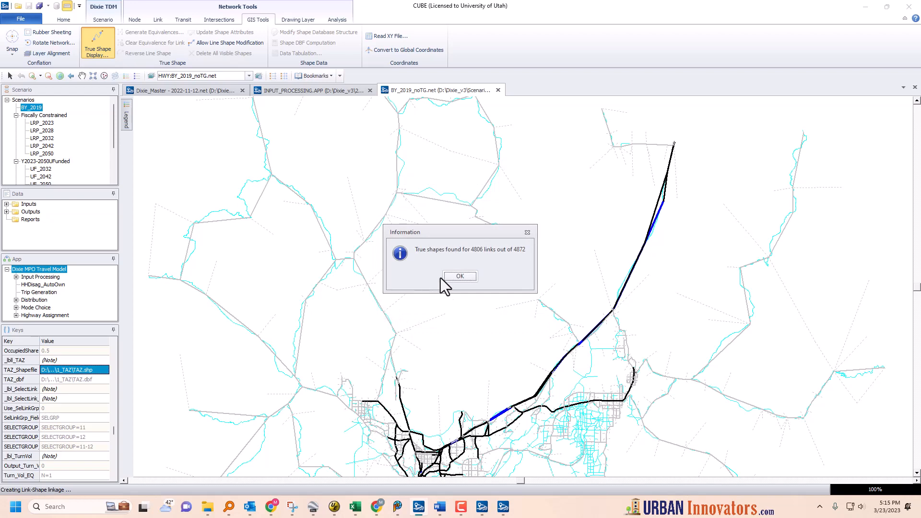
left_click(458, 277)
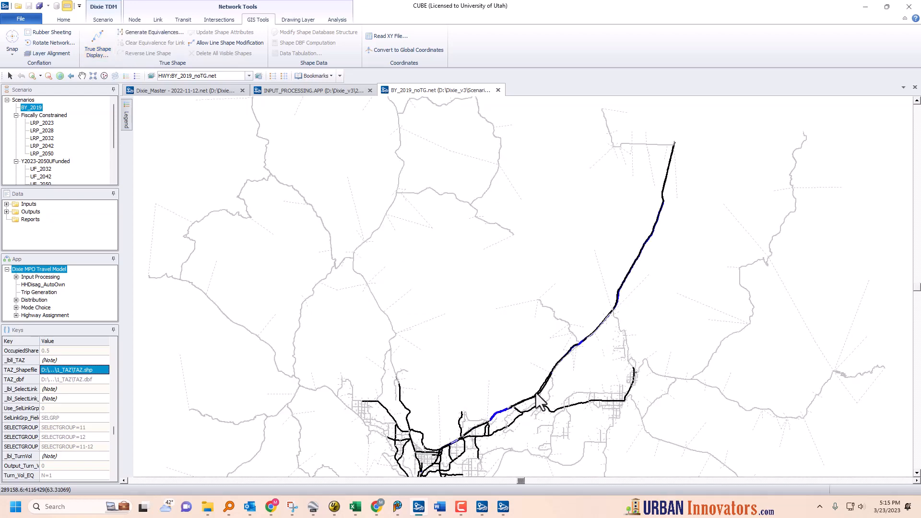
View the urban area's links colored by FT, and restore the Lanes color scheme
left_click(82, 75)
left_click_drag(420, 363, 441, 192)
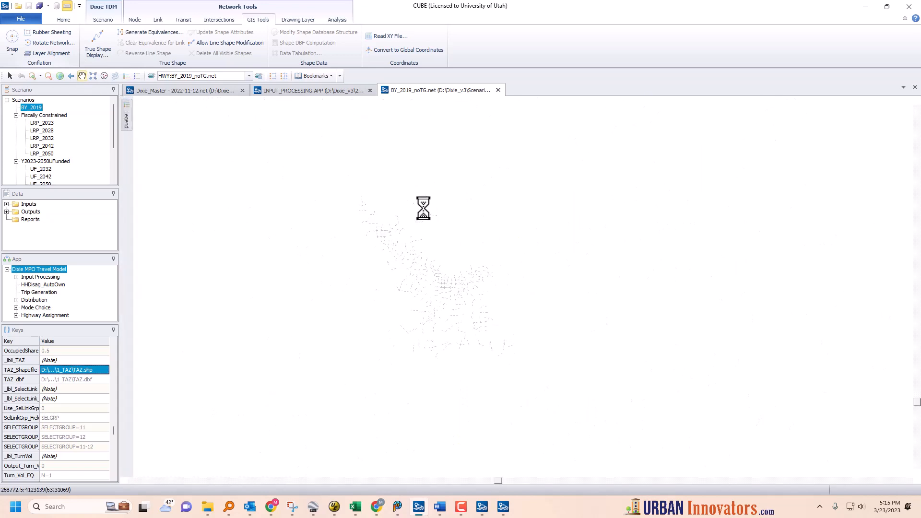
scroll(467, 316, "up", 3)
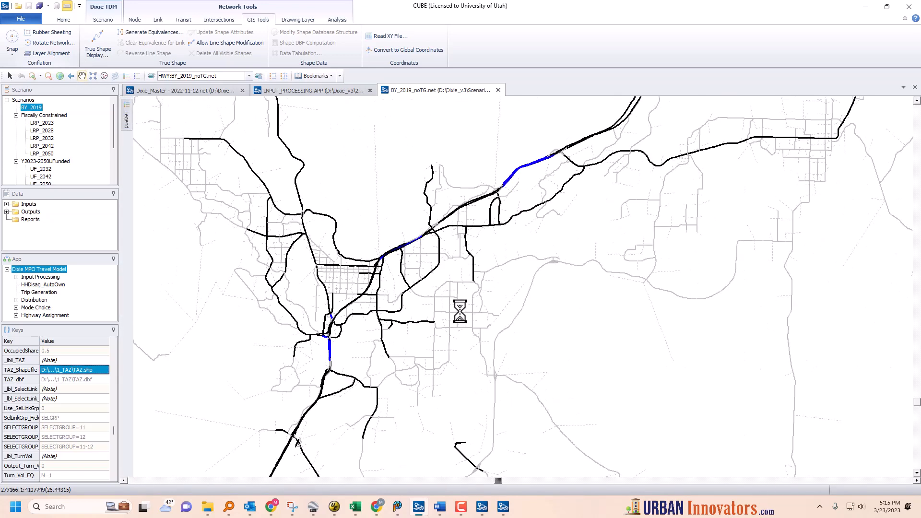
scroll(356, 281, "up", 2)
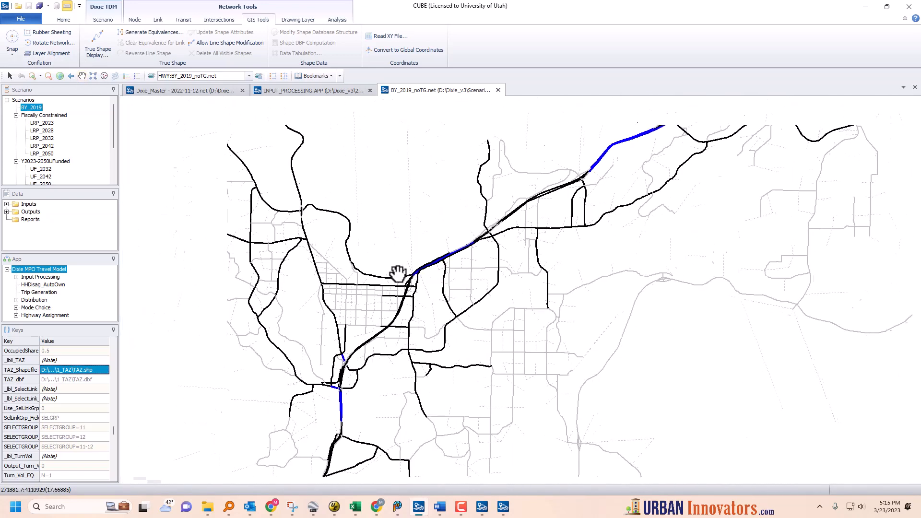
left_click(61, 20)
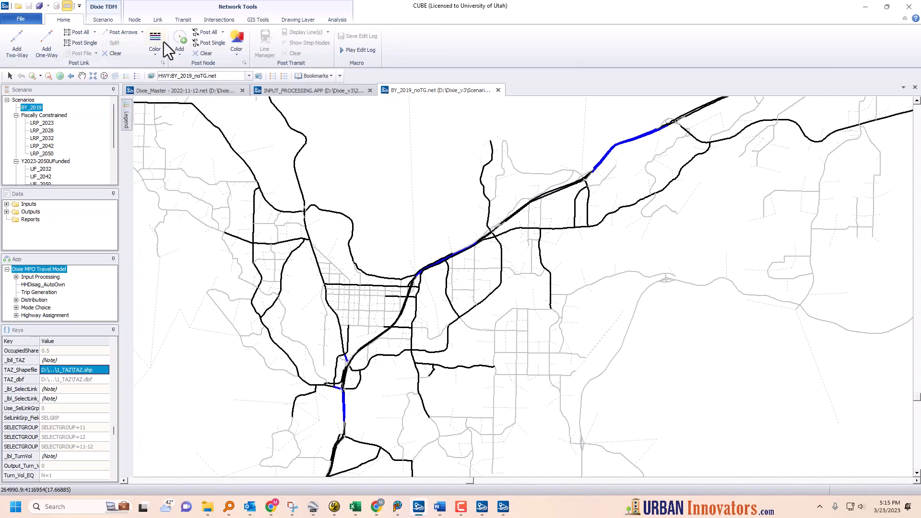
left_click(156, 54)
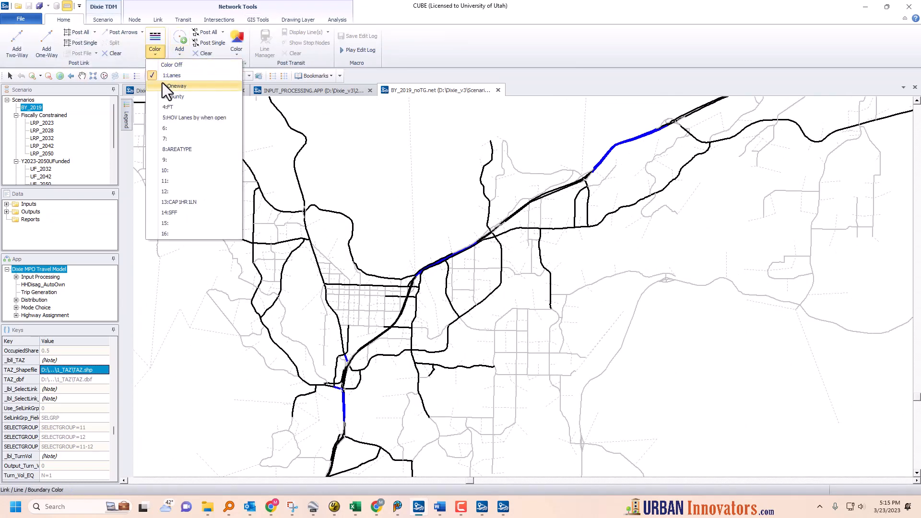
left_click(174, 107)
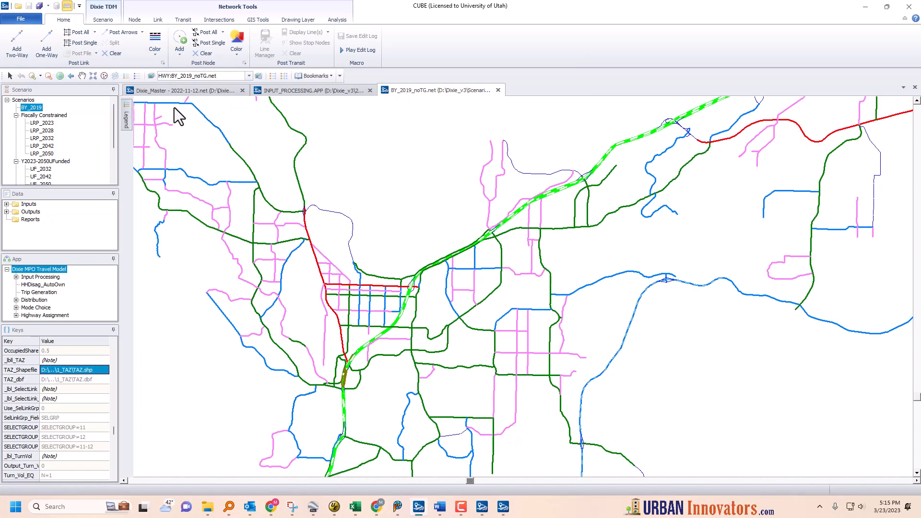
left_click(157, 57)
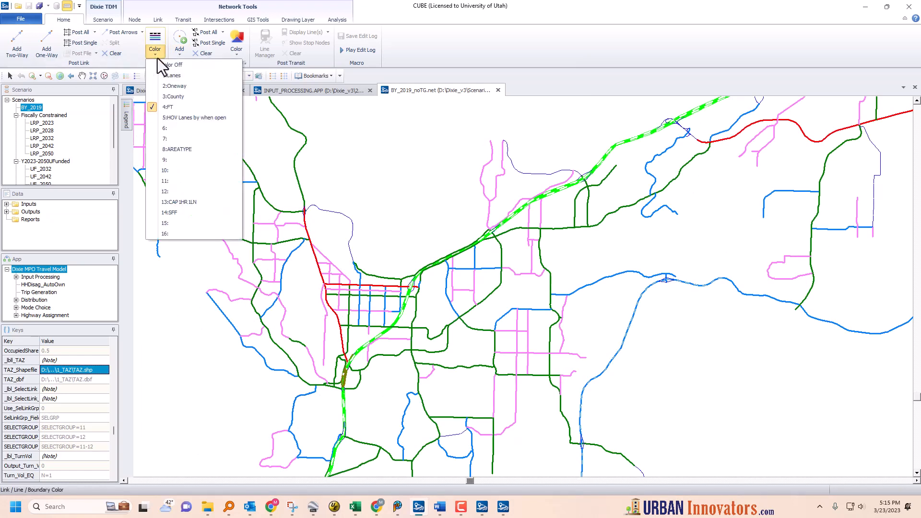
left_click(173, 86)
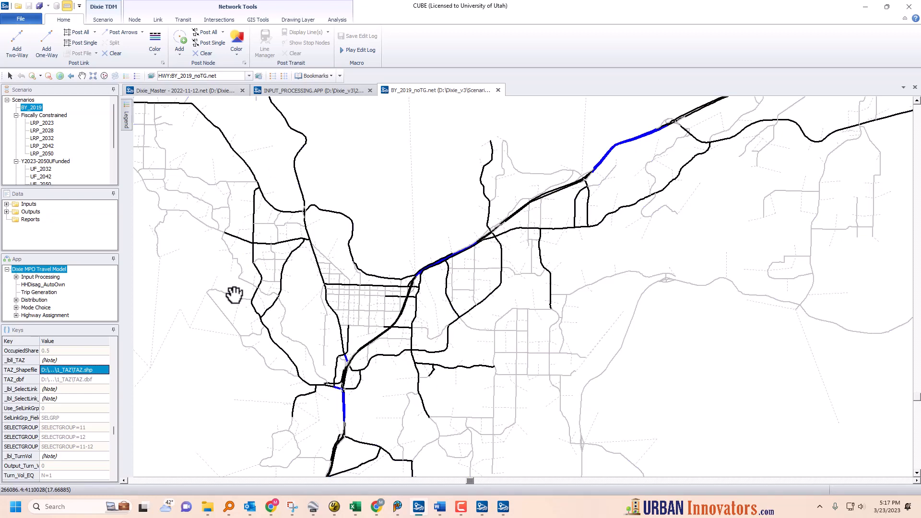
Save the network's project settings over default.vpr in 0_InputProcessing, with all default project file options enabled
left_click(21, 19)
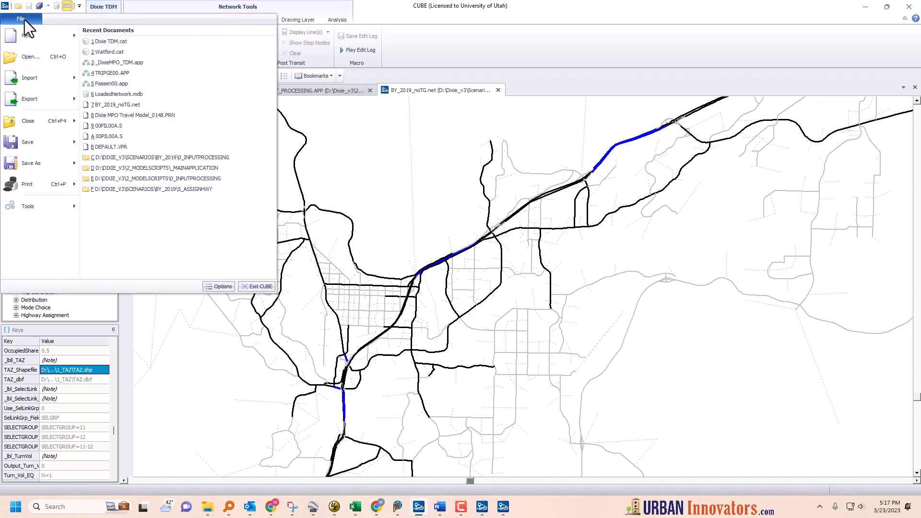
mouse_move(28, 143)
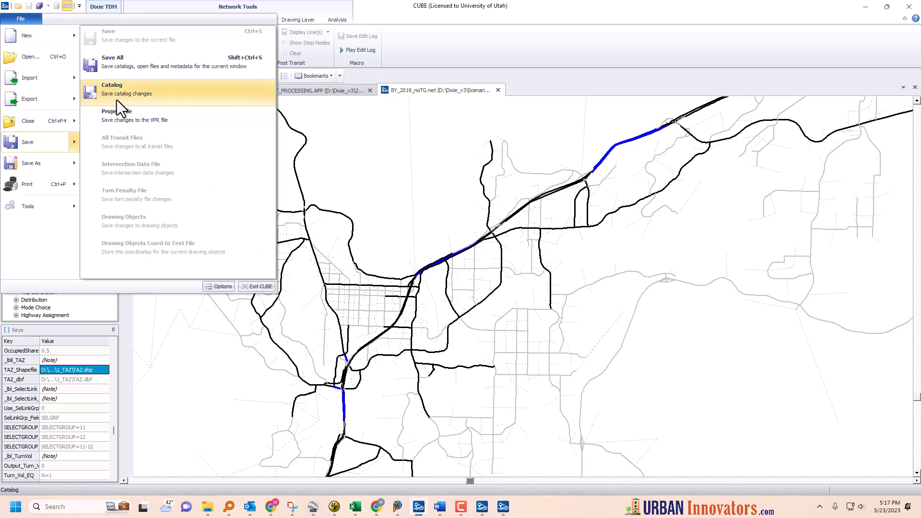
left_click(151, 117)
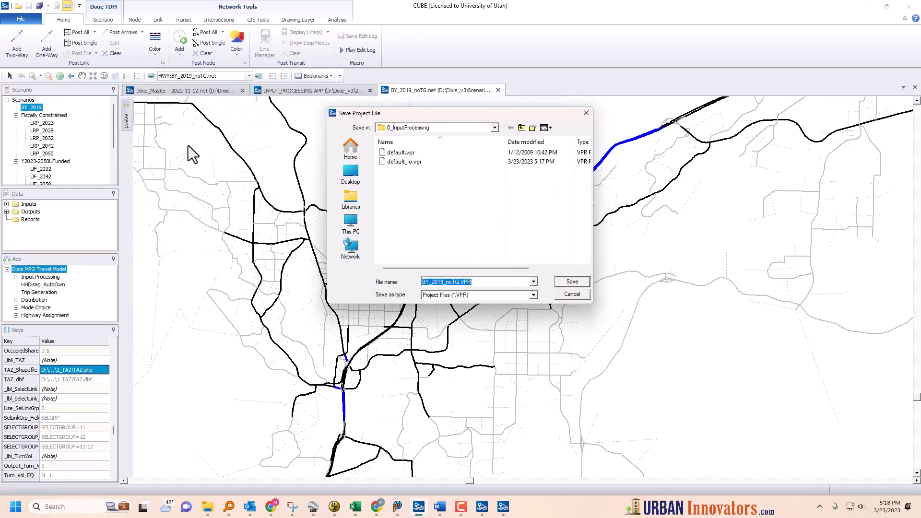
left_click(407, 153)
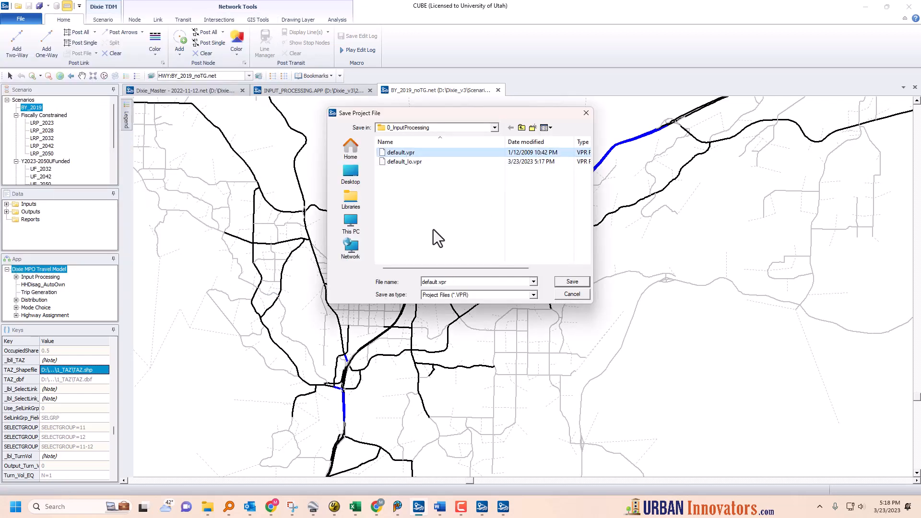
left_click(572, 281)
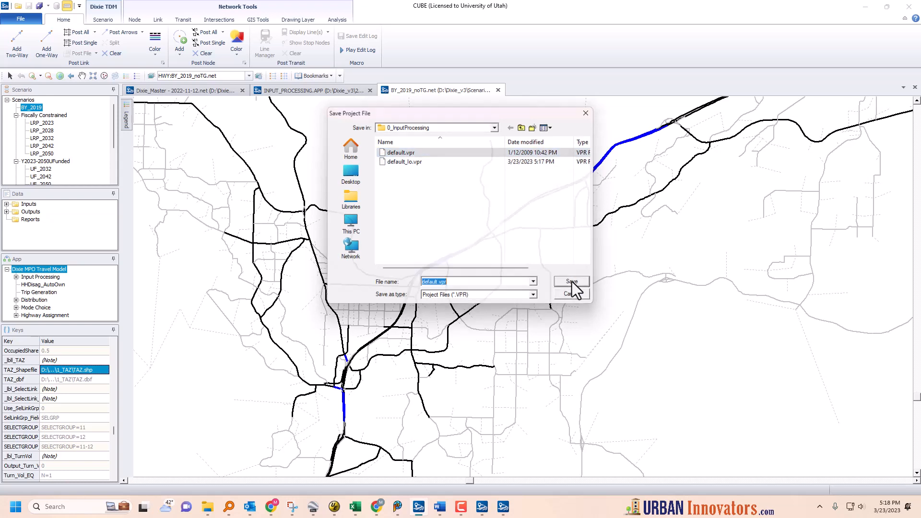
left_click(421, 276)
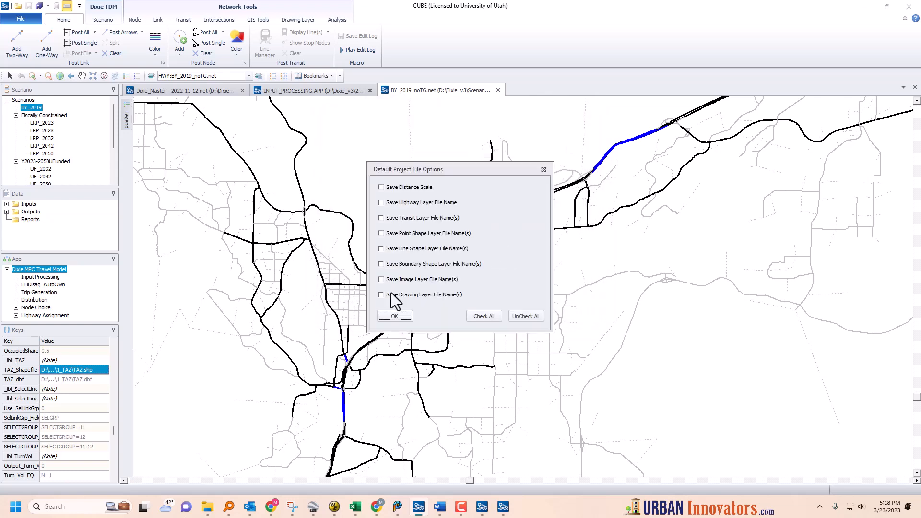
left_click(481, 316)
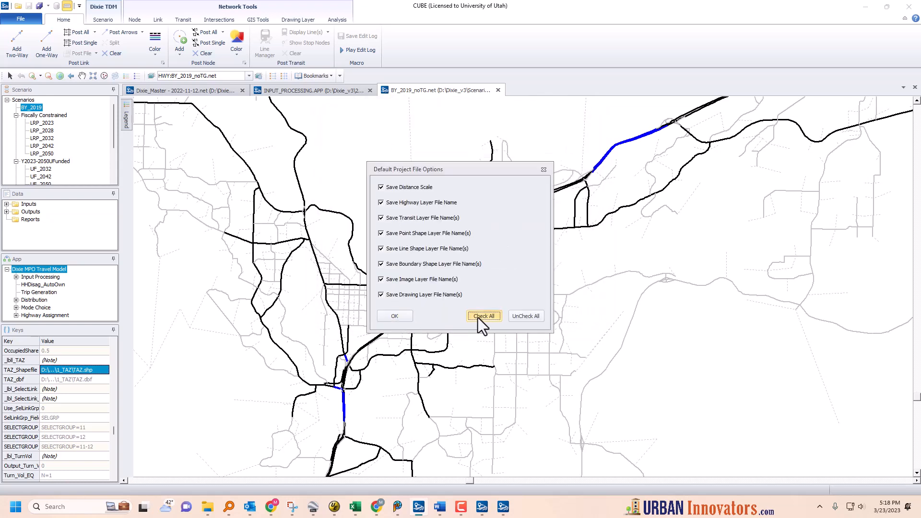
left_click(394, 315)
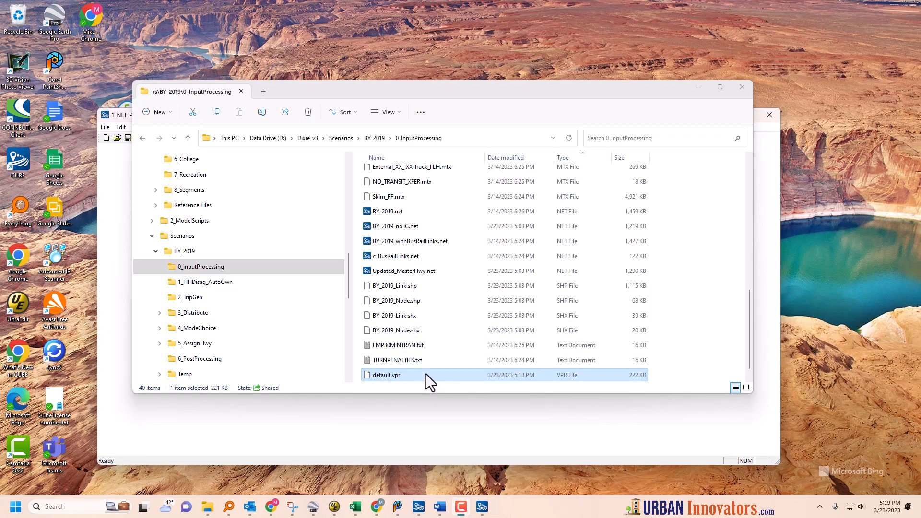
Switch to File Explorer and copy default.vpr from BY_2019\0_InputProcessing into 1_Inputs\3_Highway\_VPR Files
left_click(399, 360)
left_click(390, 375)
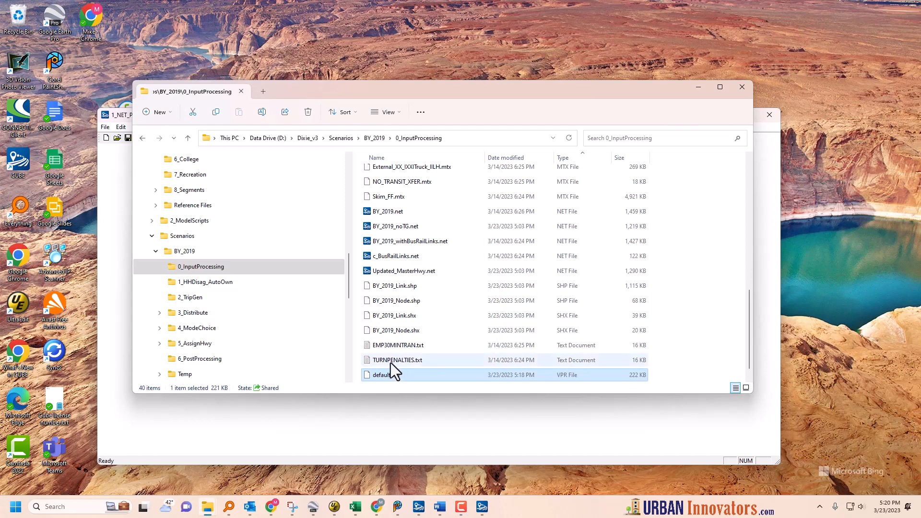
scroll(347, 261, "up", 1)
left_click_drag(347, 257, 349, 226)
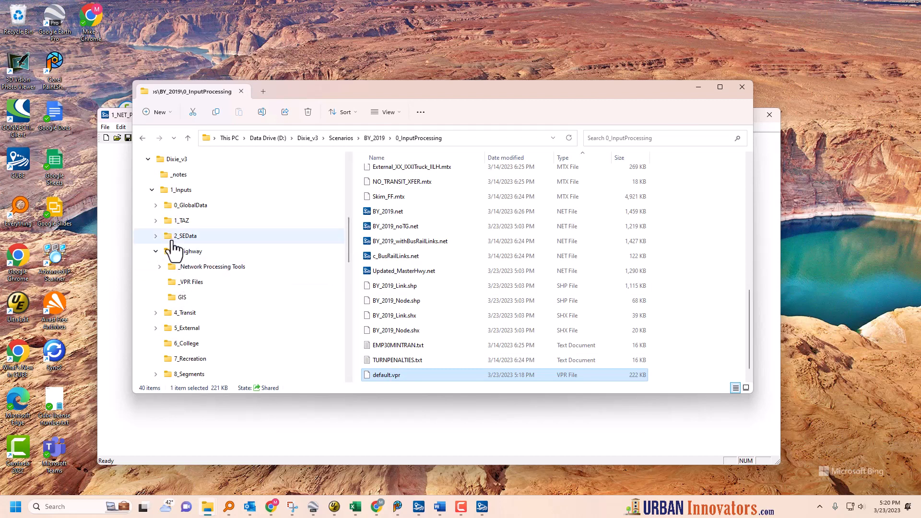
left_click(188, 283)
left_click(455, 278)
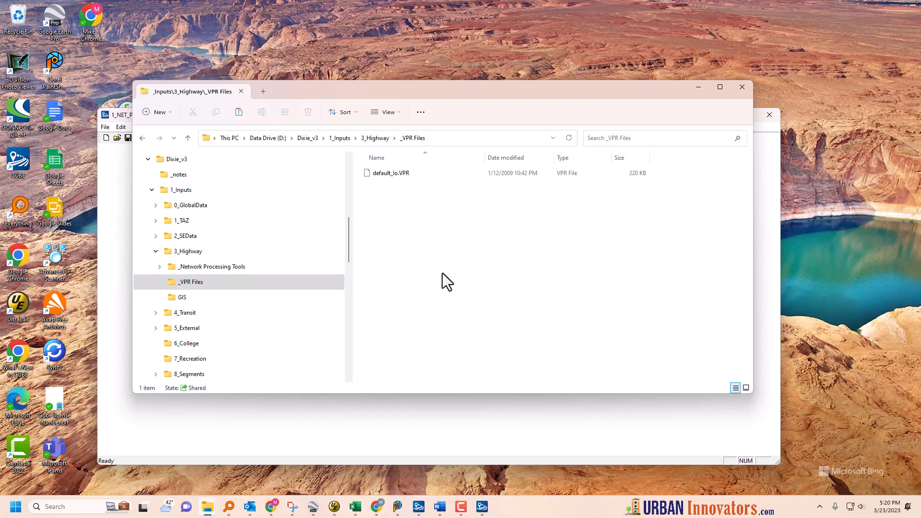
key("ctrl+v")
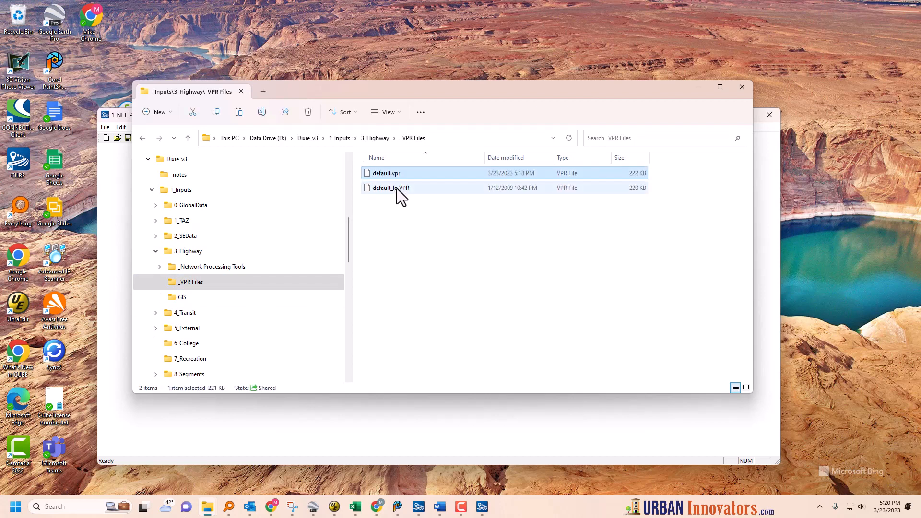
Rename the 2009 VPR template in _VPR Files to default_Io.slc.VPR
left_click(396, 189)
left_click(400, 188)
left_click(400, 188)
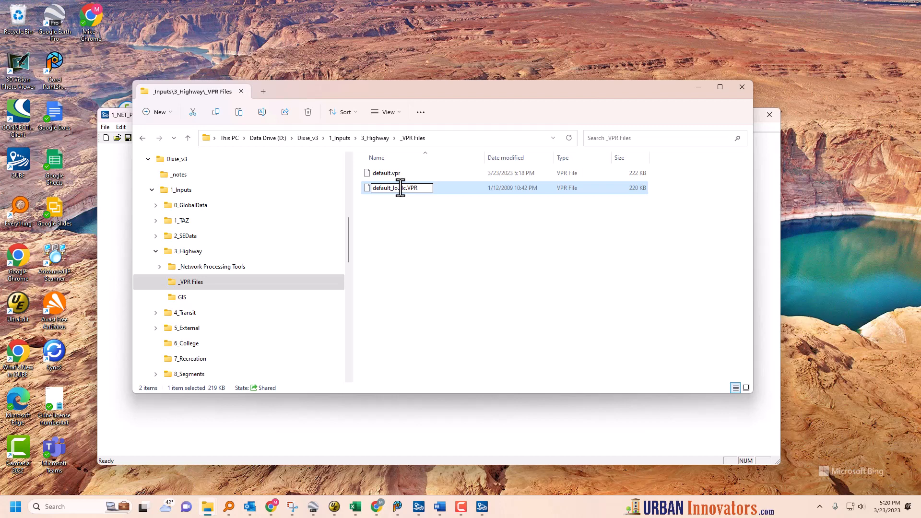
key("Return")
Rename the copied default.vpr in _VPR Files to default_Io.vpr
left_click(395, 174)
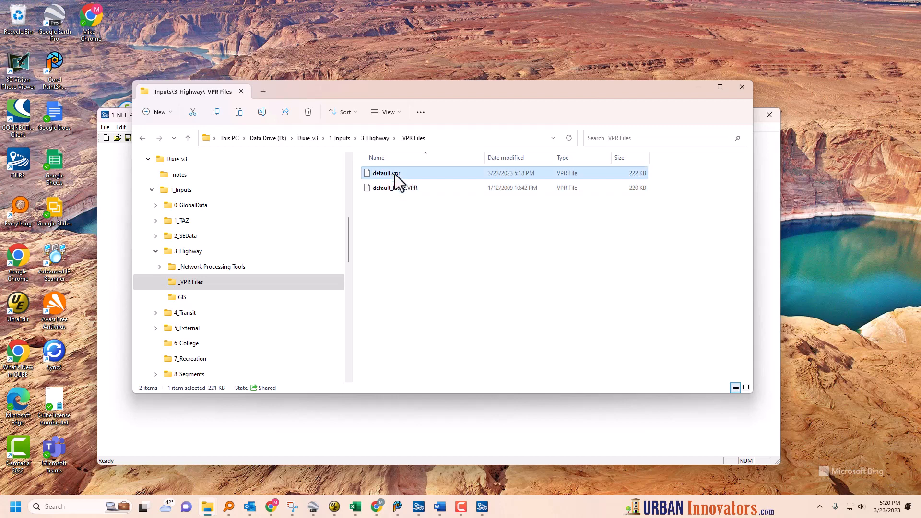
left_click(393, 175)
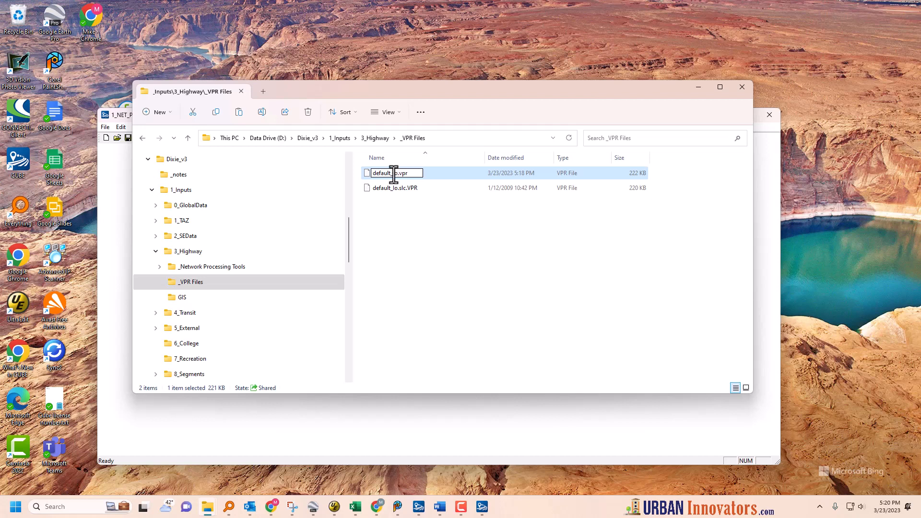
key("Return")
left_click(446, 218)
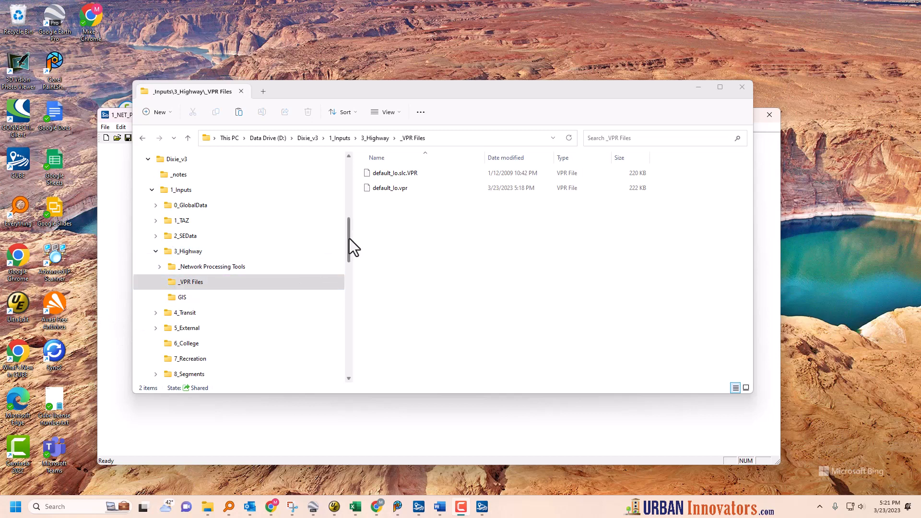
Copy DEFAULT.VPR from the Scenarios\BY_2019\5_AssignHwy folder
left_click_drag(349, 238, 349, 253)
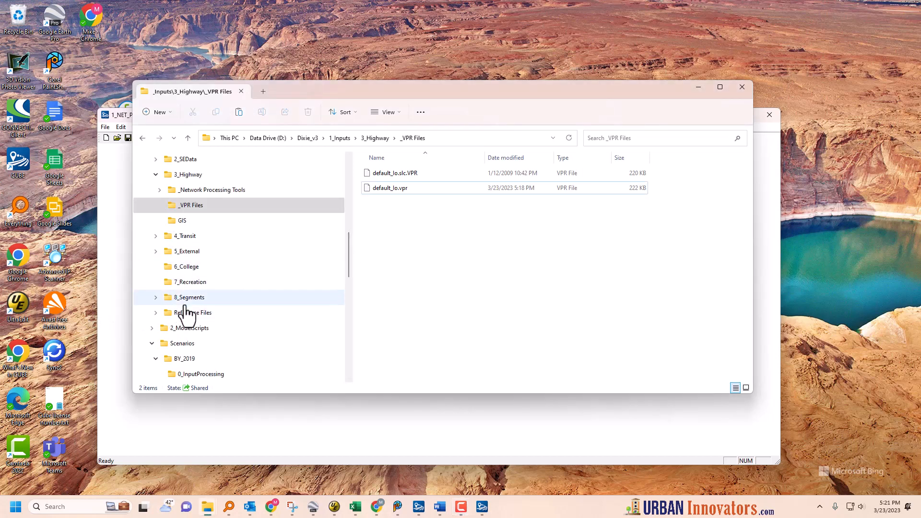
left_click_drag(347, 260, 347, 288)
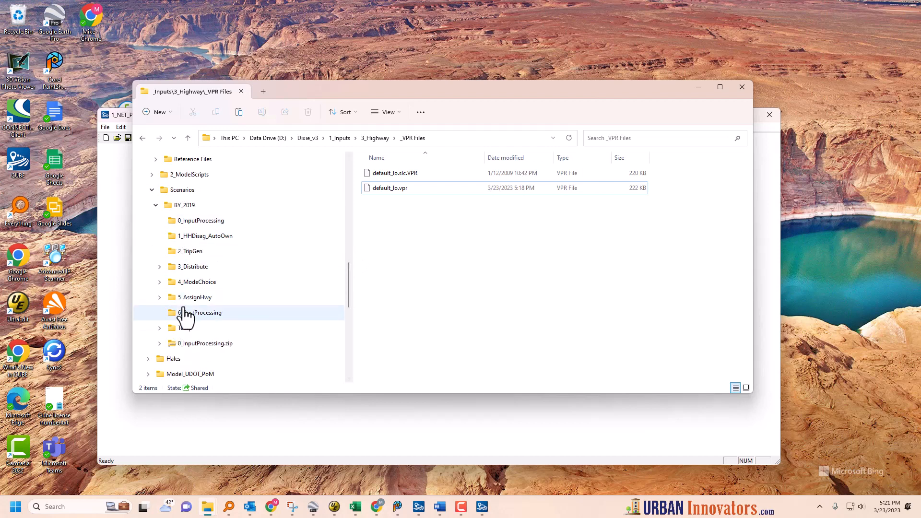
left_click(160, 298)
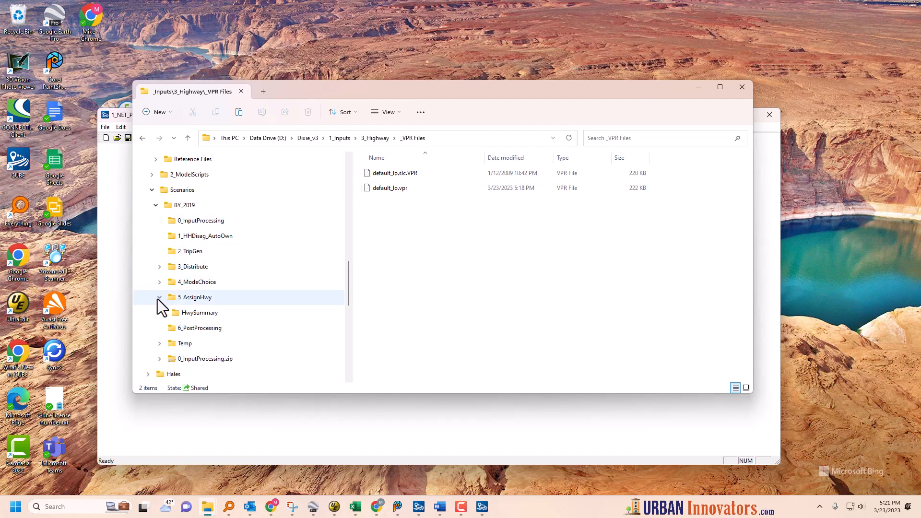
left_click(205, 297)
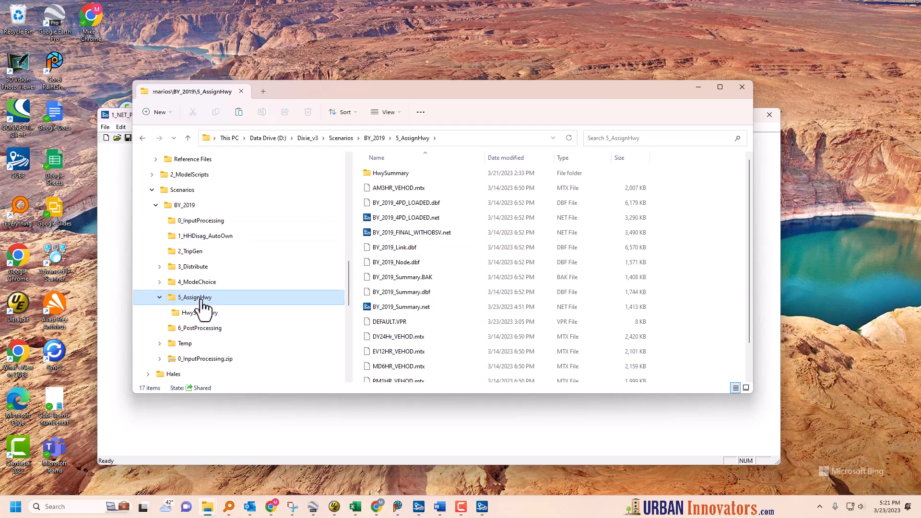
scroll(749, 307, "down", 1)
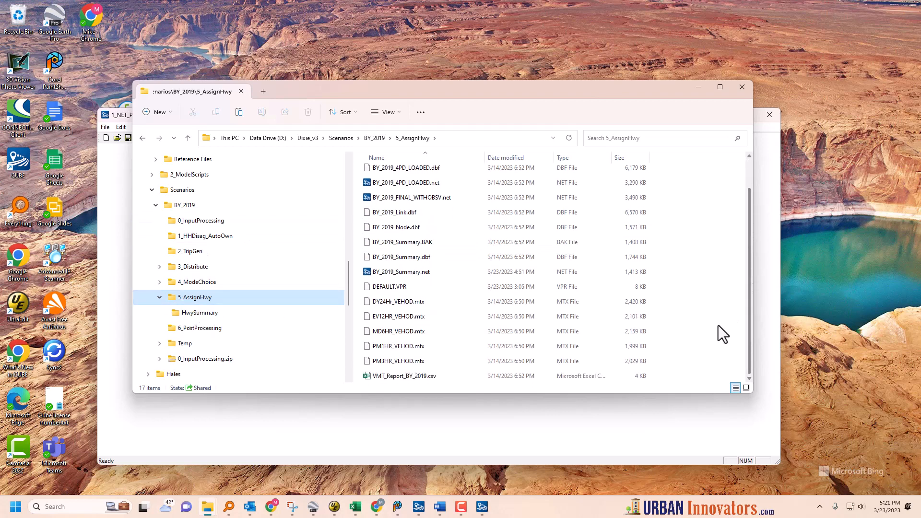
scroll(462, 278, "up", 1)
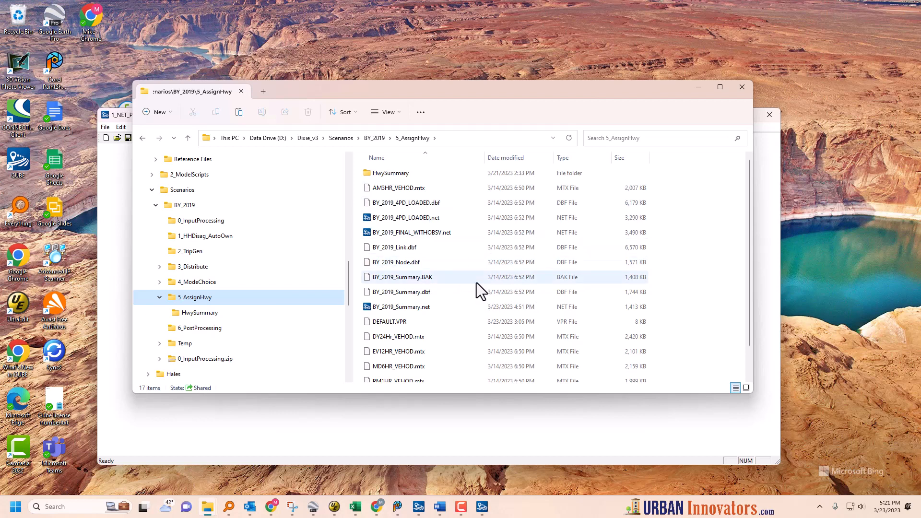
scroll(434, 321, "down", 1)
scroll(434, 320, "up", 1)
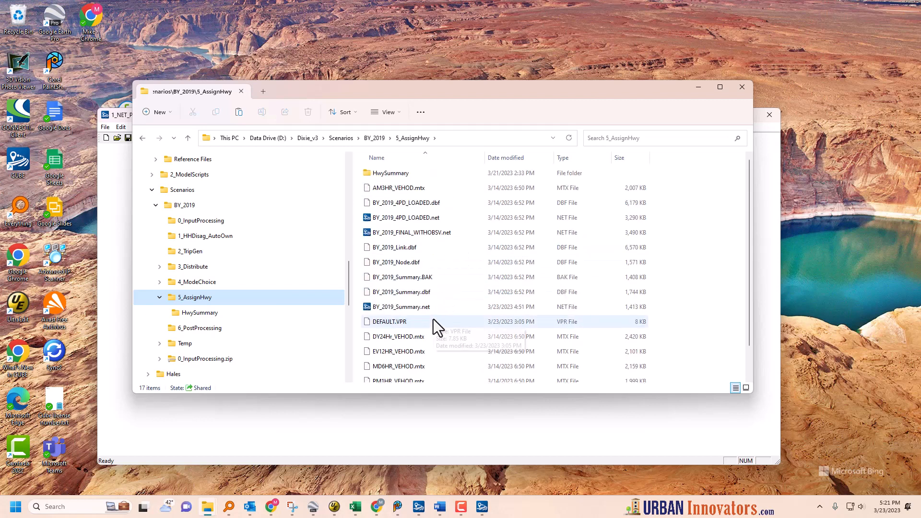
left_click(396, 322)
scroll(502, 335, "down", 1)
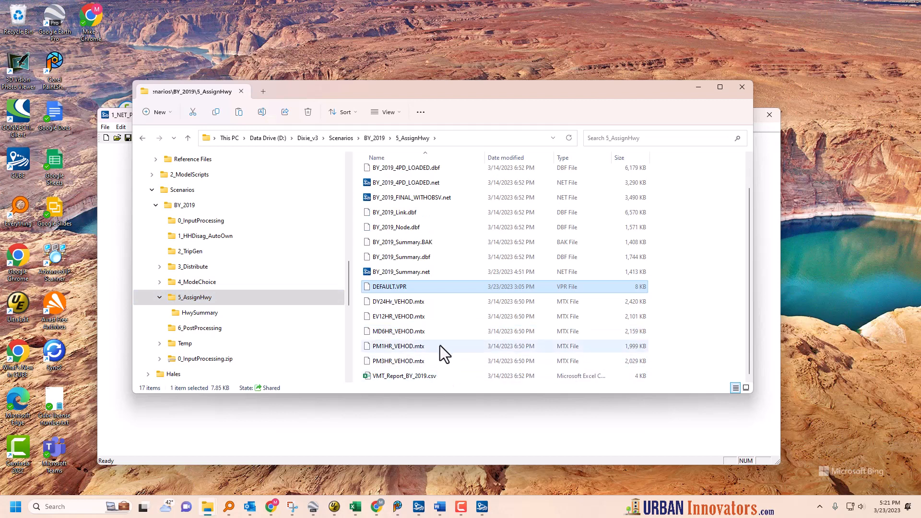
scroll(440, 344, "up", 1)
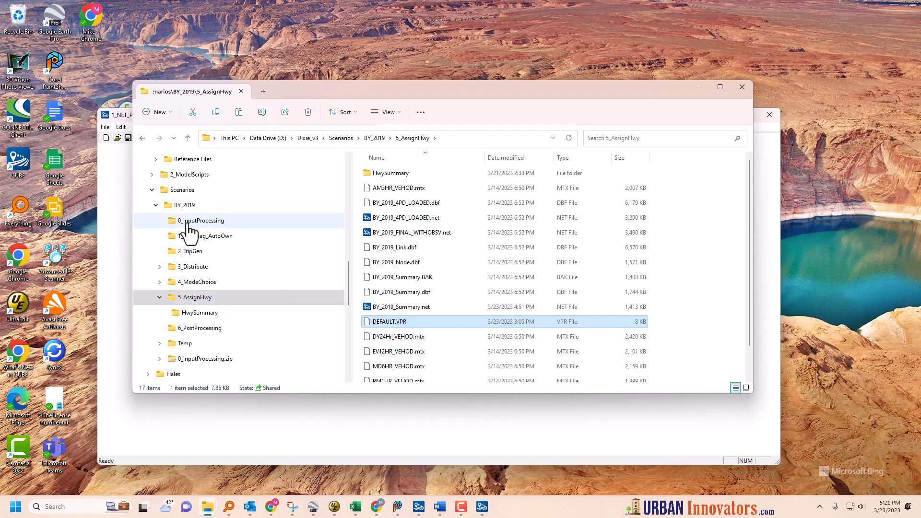
Paste the assignment DEFAULT.VPR into 1_Inputs\3_Highway\_VPR Files and rename it DEFAULT_Ao.VPR
left_click_drag(347, 283, 356, 238)
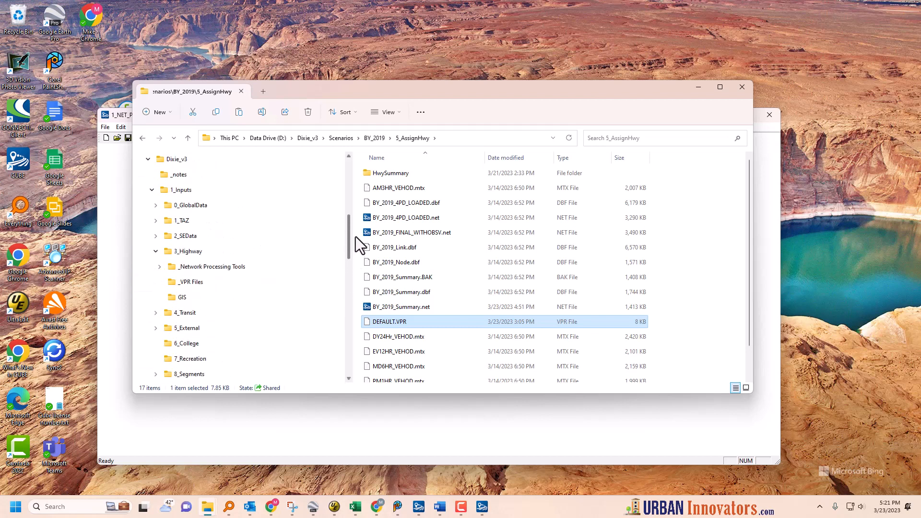
left_click(186, 284)
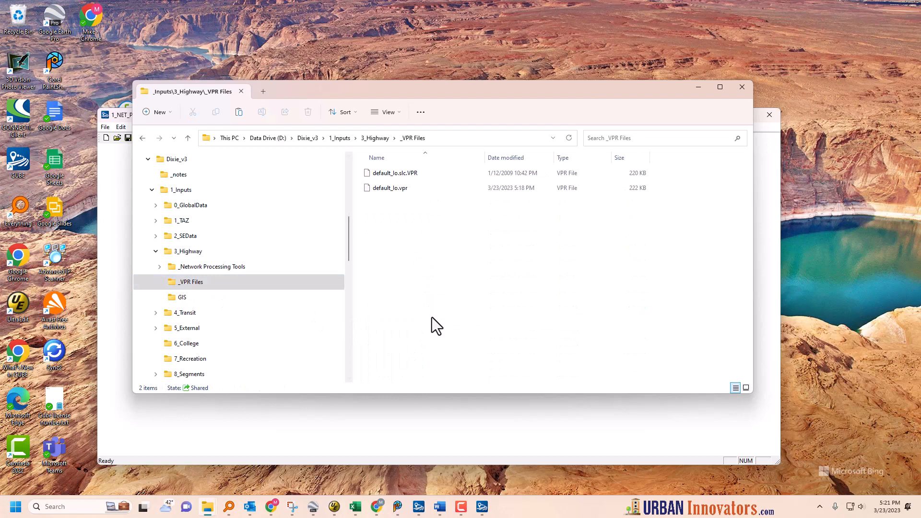
key("ctrl+v")
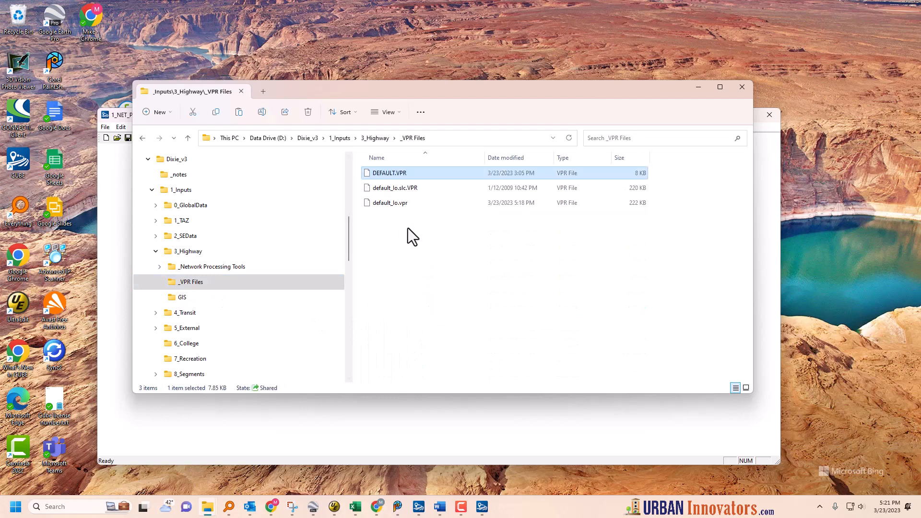
left_click(390, 173)
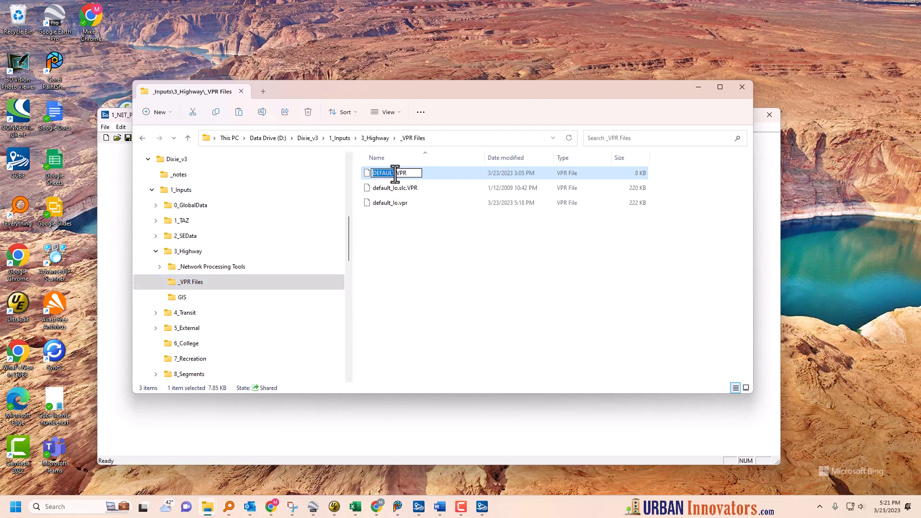
left_click(401, 169)
key("Return")
left_click(410, 240)
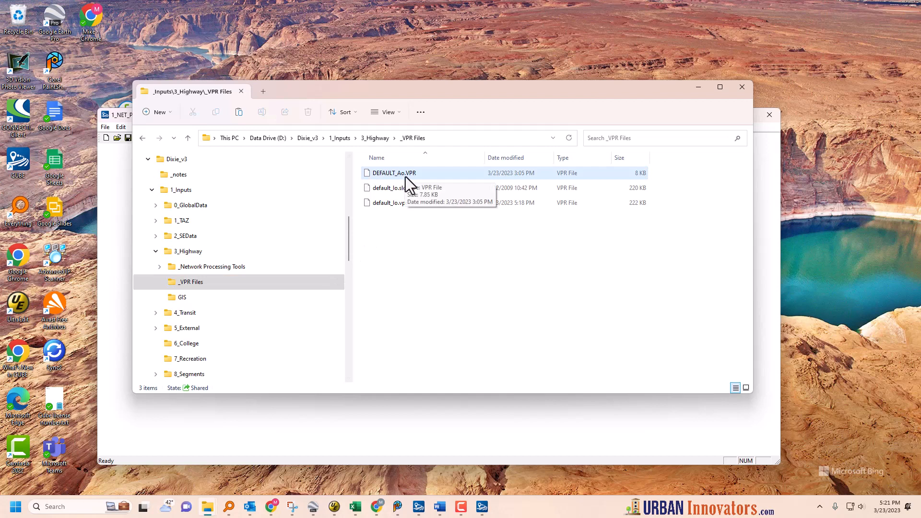
left_click(391, 205)
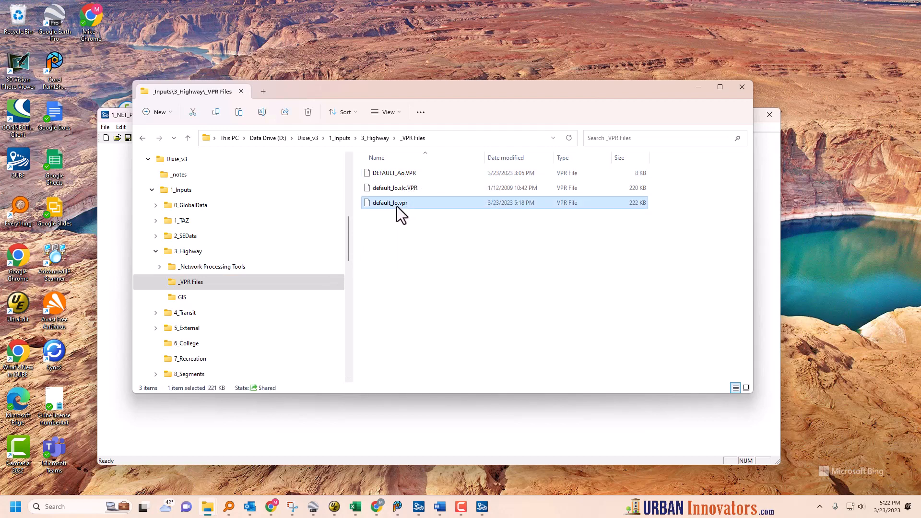
left_click(382, 240)
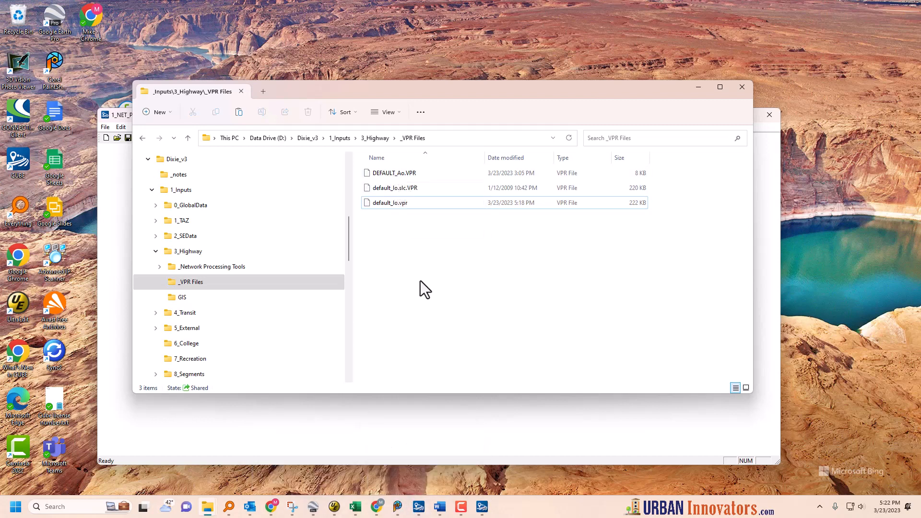
Switch to CUBE, review the network VPR copy commands in 00PIL00A.S, and return to the Input Processing application with nothing selected
left_click(418, 506)
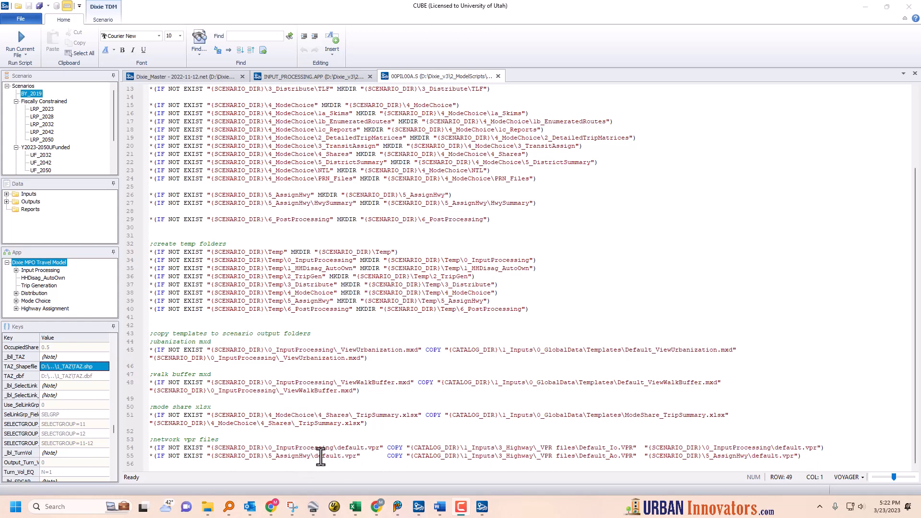
left_click_drag(624, 457, 606, 459)
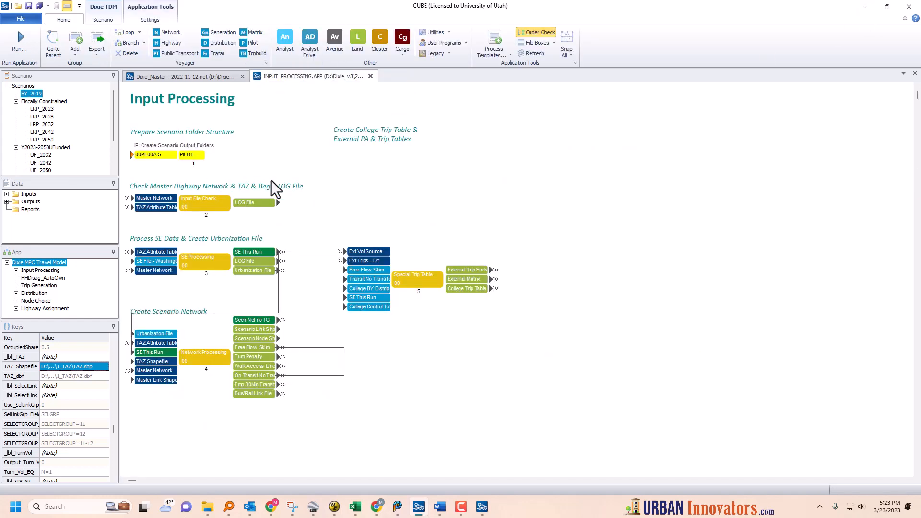
left_click(448, 197)
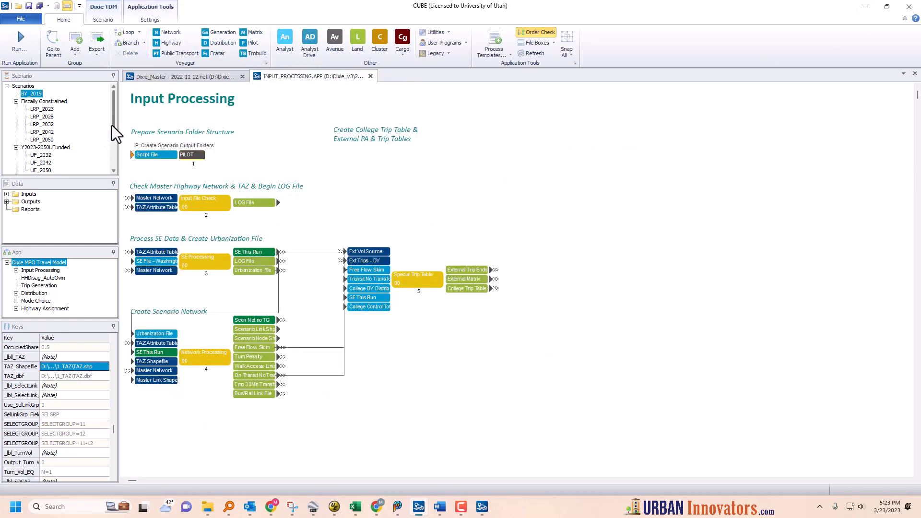
Select the LRP19_50 scenario under Y2019_2050_LRP and run the creation of its scenario output folders
scroll(111, 125, "down", 2)
left_click(42, 163)
right_click(359, 205)
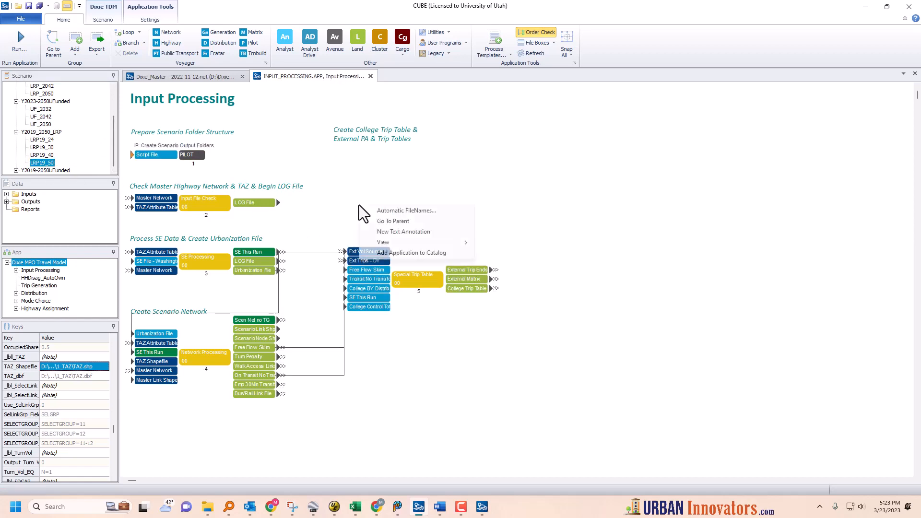
left_click(358, 177)
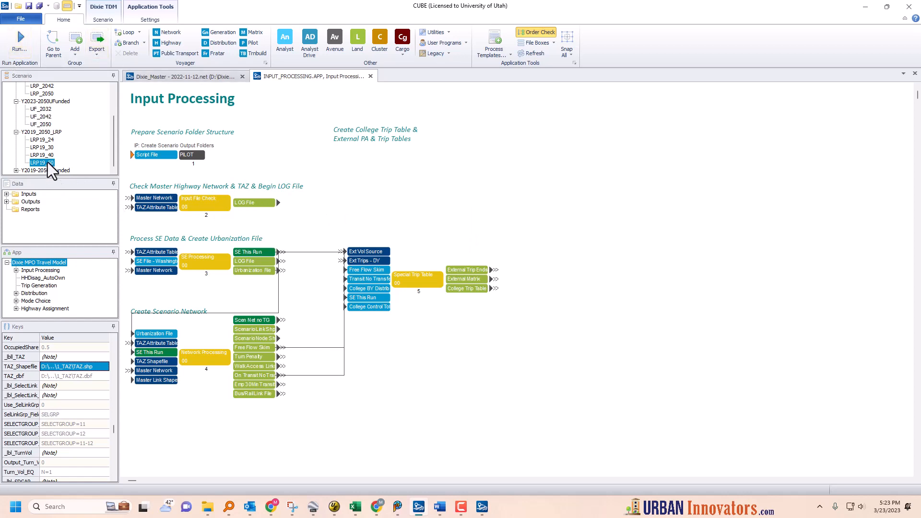
left_click(18, 30)
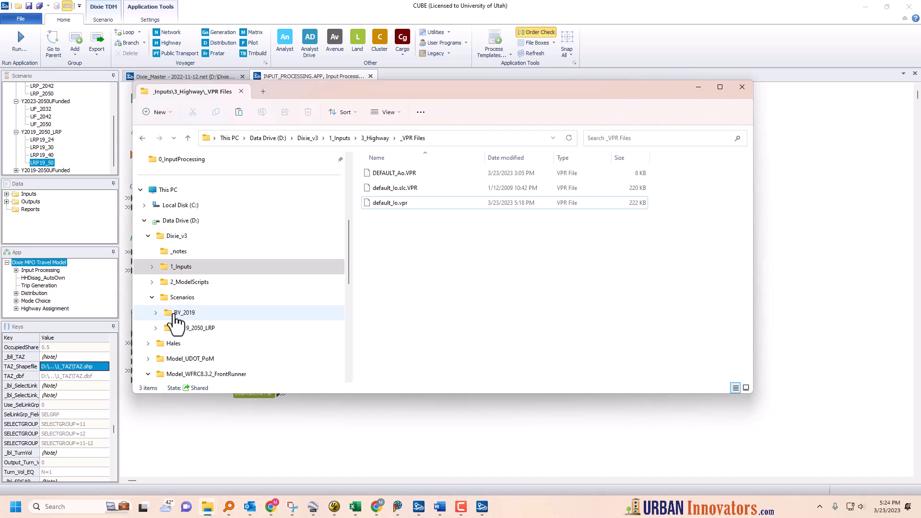
In File Explorer, check the 0_InputProcessing, 5_AssignHwy and HwySummary folders of Scenarios\Y2019_2050_LRP\LRP19_50 for copied default.vpr files
left_click(182, 297)
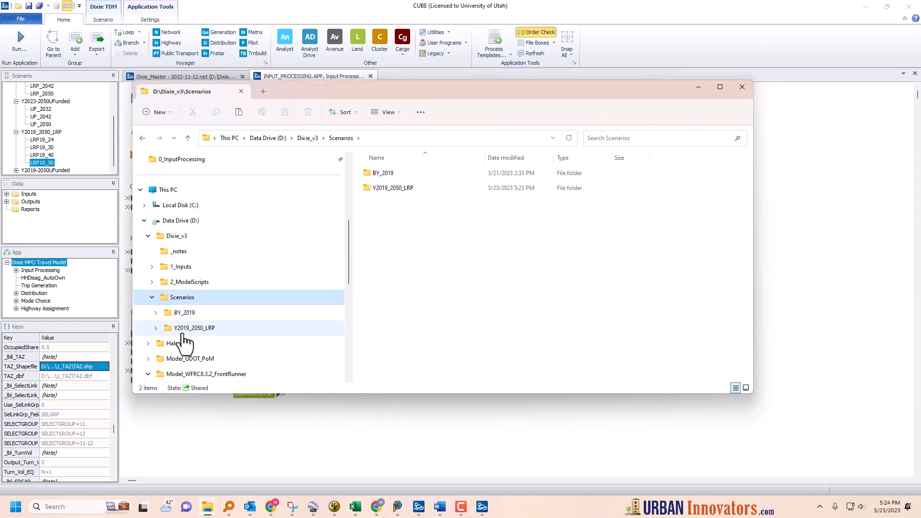
left_click(156, 329)
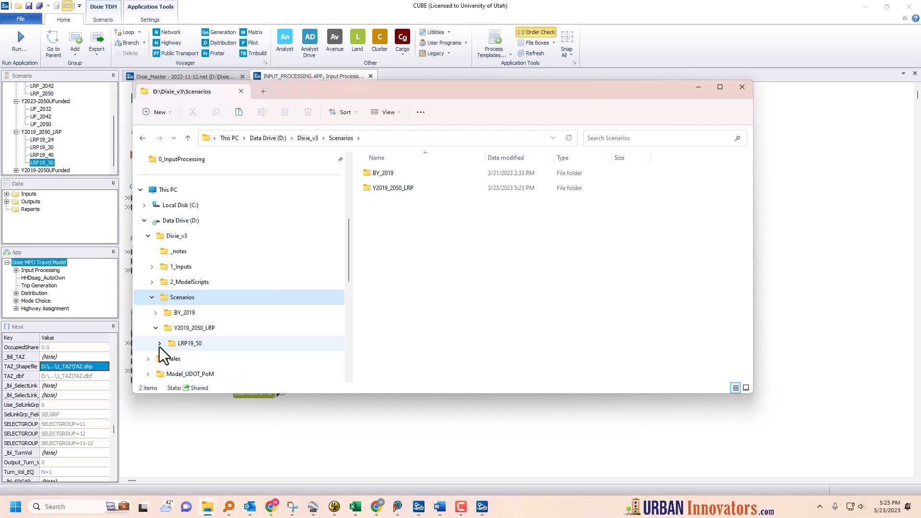
left_click(159, 342)
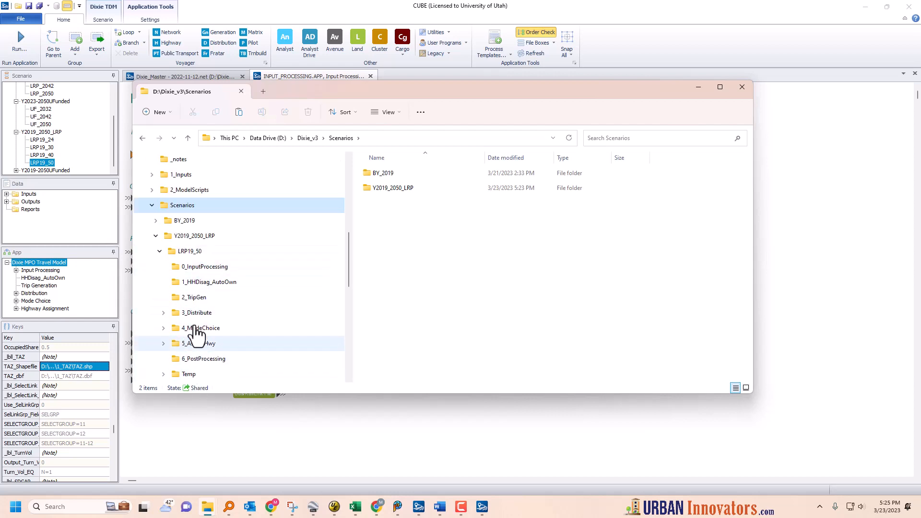
left_click(205, 269)
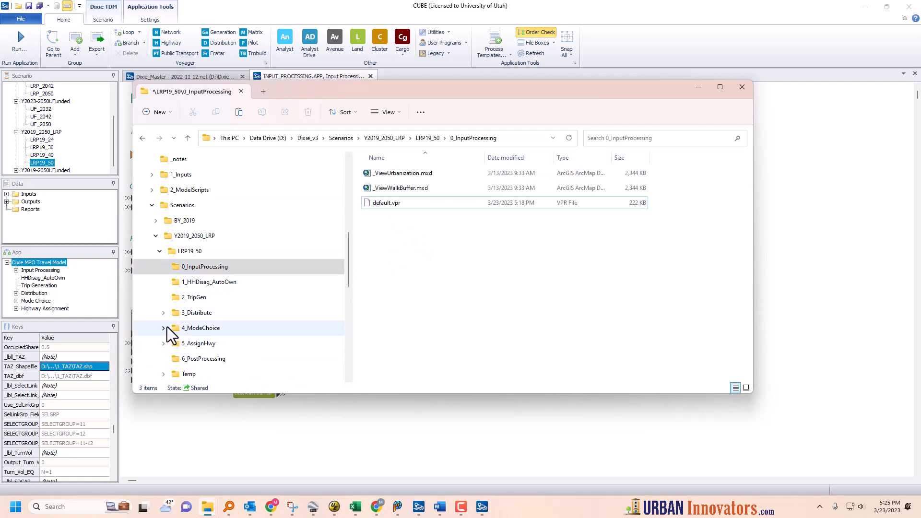
left_click(162, 344)
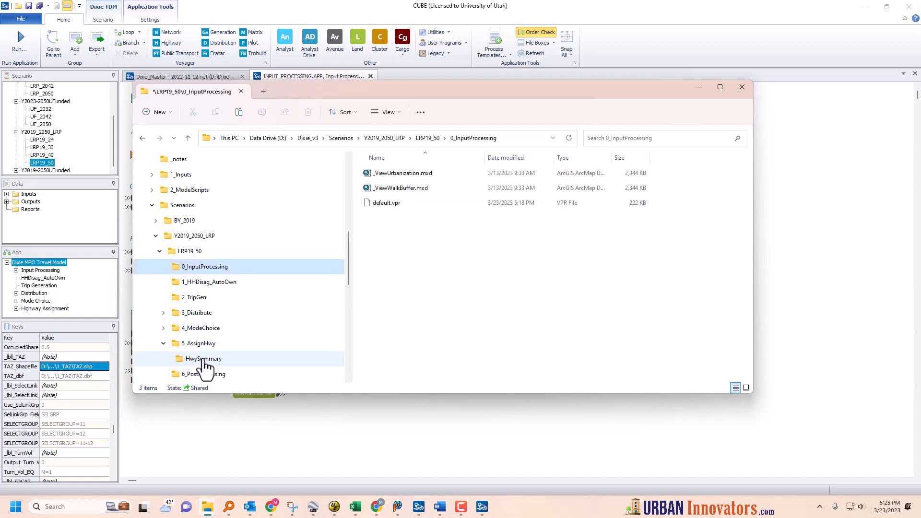
left_click(209, 343)
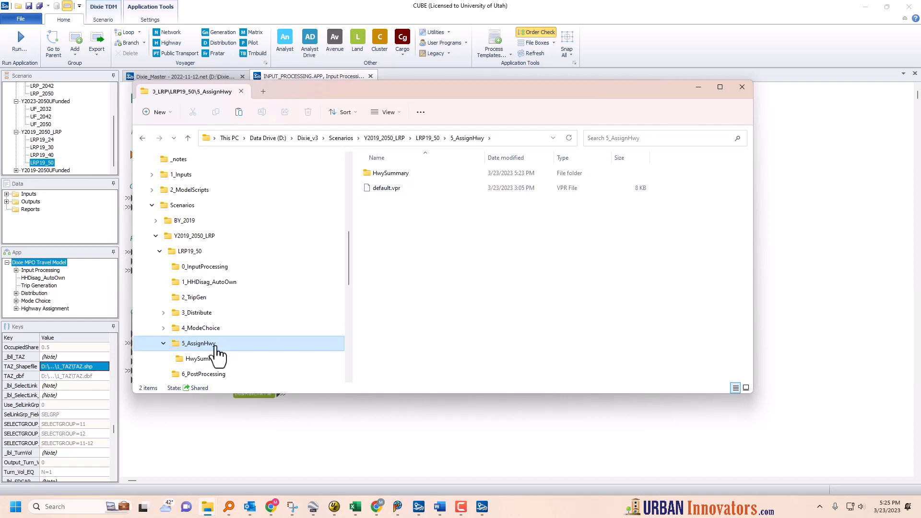
left_click(206, 363)
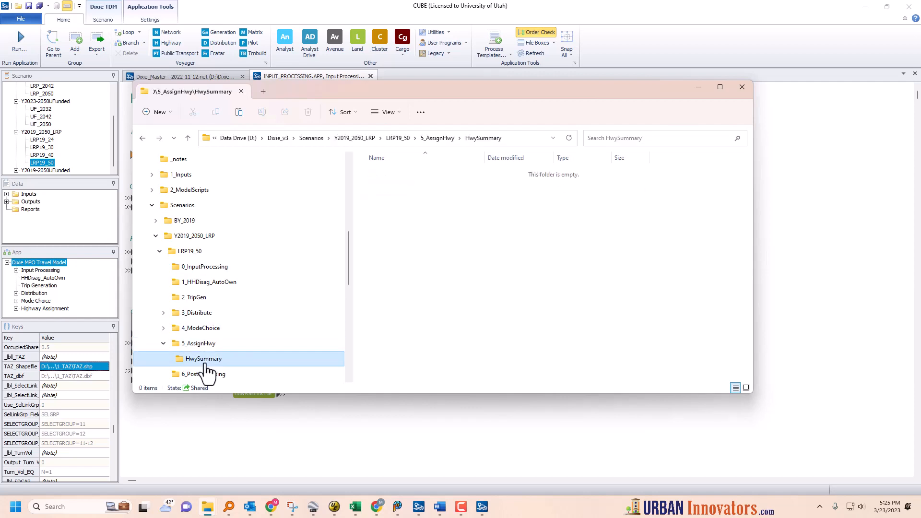
left_click(205, 345)
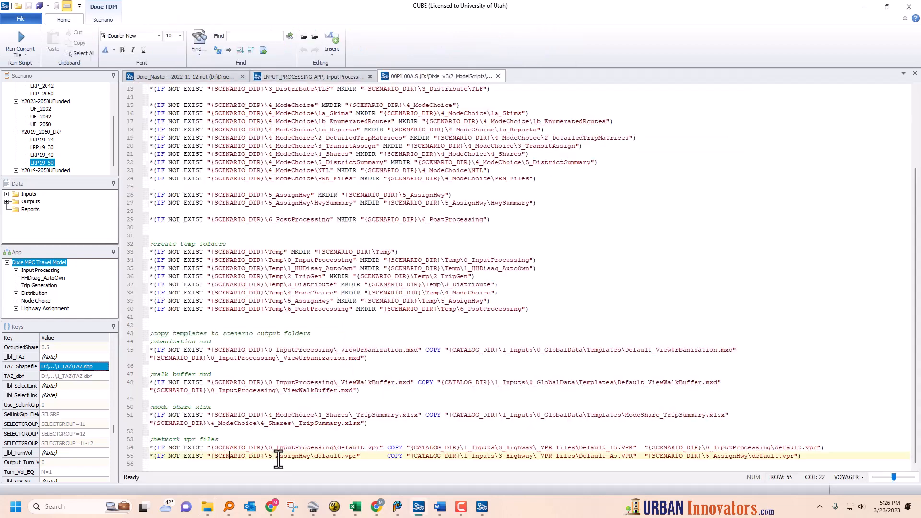
In script 00PIL00A.S, duplicate the 5_AssignHwy default.vpr copy command on a new line below it
triple_click(417, 457)
key("ctrl+c")
left_click(825, 456)
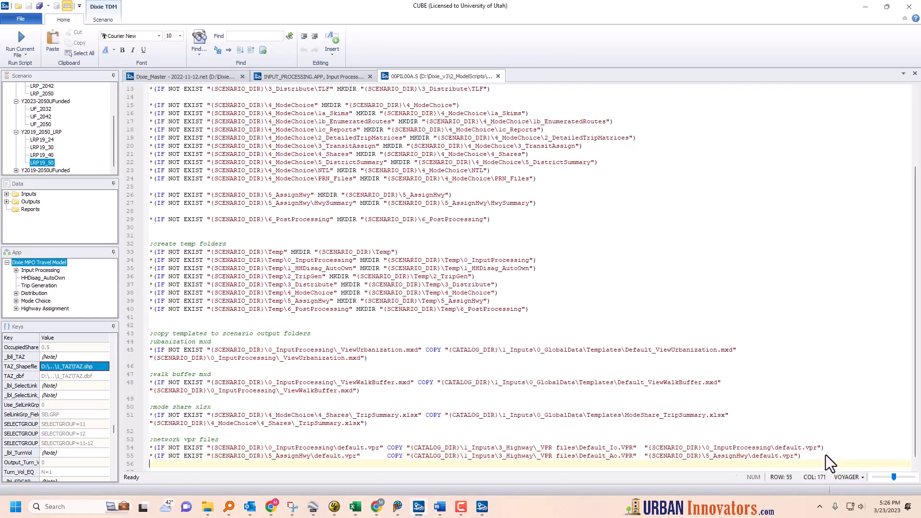
key("Return")
key("ctrl+v")
scroll(825, 455, "down", 1)
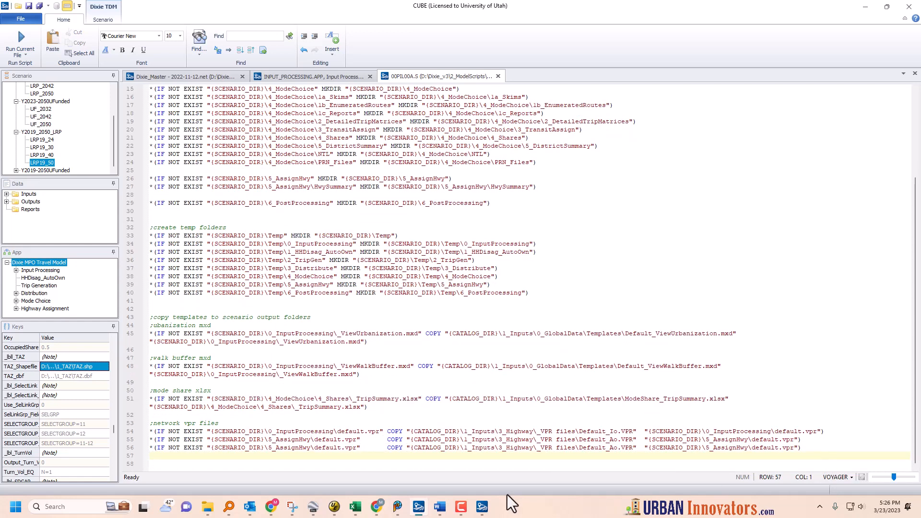
Copy the HwySummary folder name from File Explorer and insert HwySummary\ after 5_AssignHwy\ in the duplicated line's IF NOT EXIST path
left_click(346, 448)
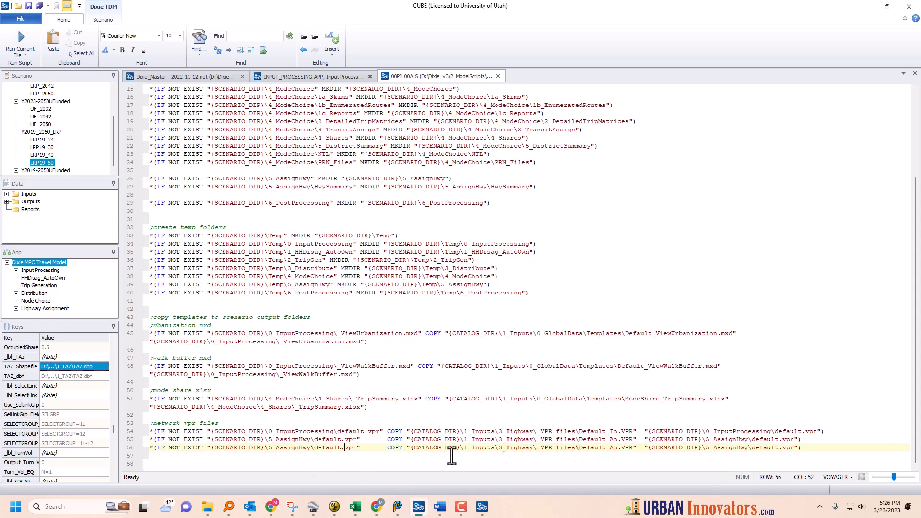
mouse_move(203, 508)
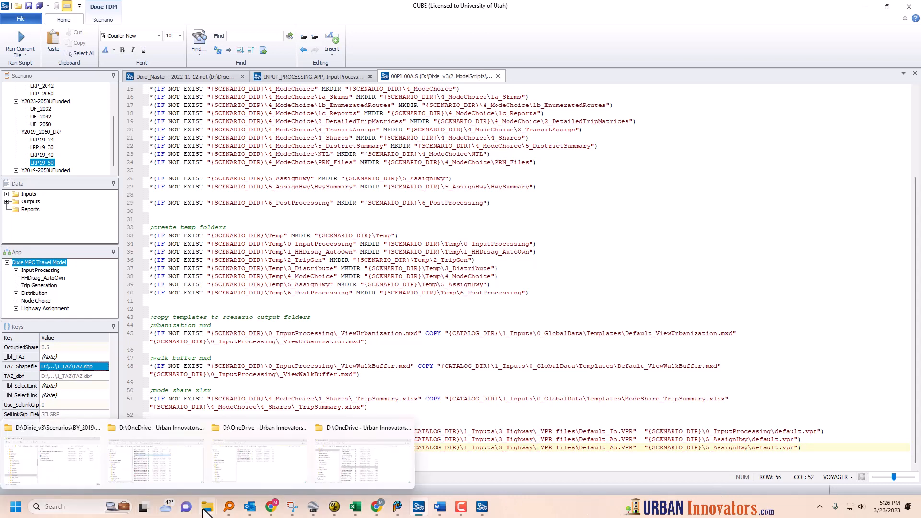
left_click(64, 444)
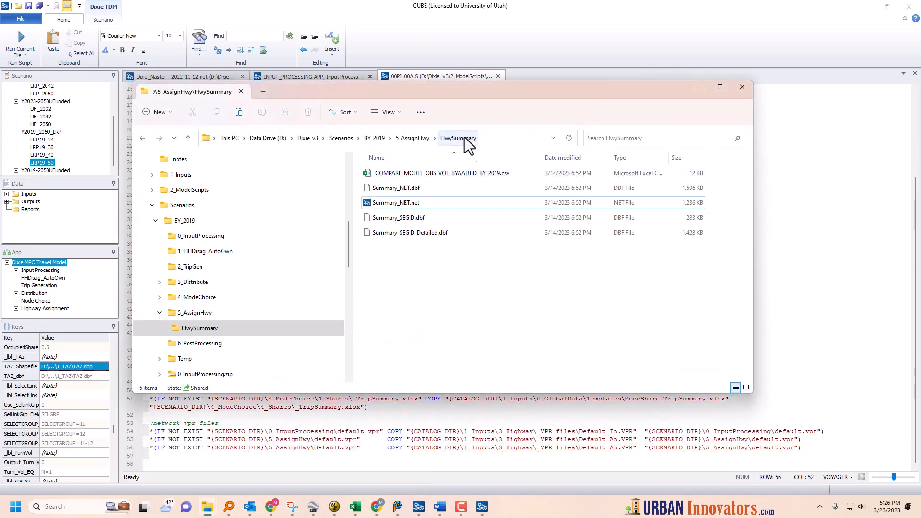
left_click(614, 449)
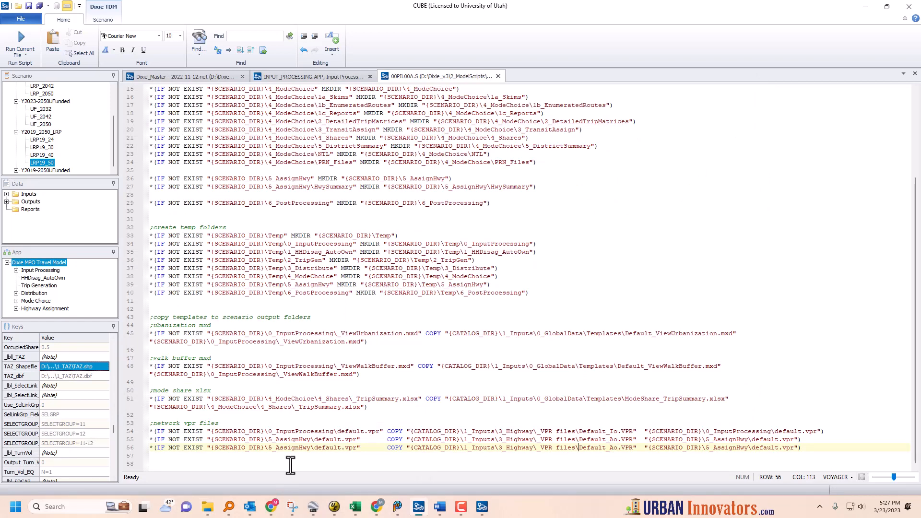
left_click(314, 449)
key("ctrl+v")
type("\\")
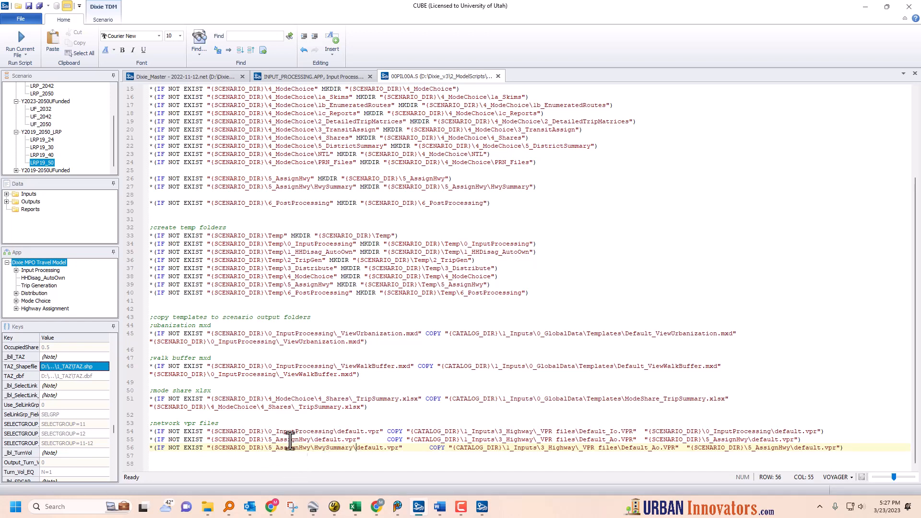
Insert HwySummary\ before default.vpr in the duplicated line's destination path, and close the script with its changes saved
left_click(372, 448)
left_click(646, 448)
left_click(842, 447)
key("ctrl+v")
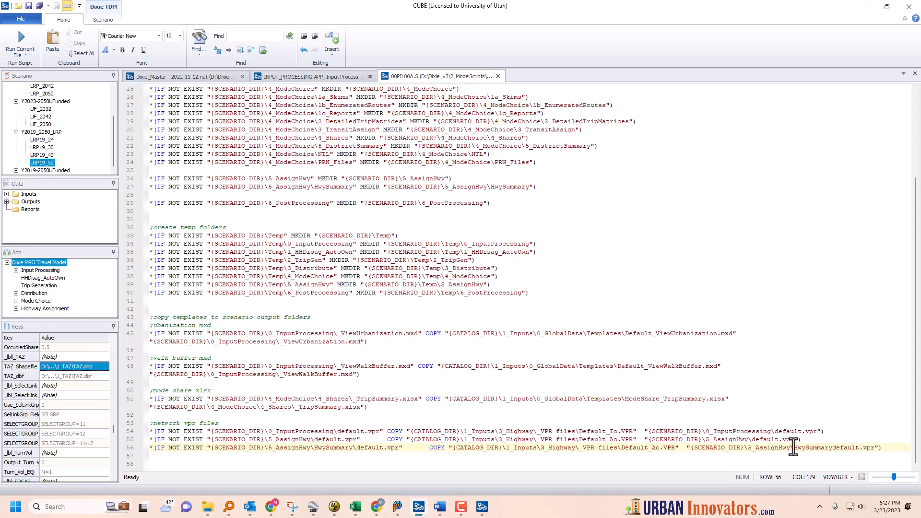
type("\\")
left_click(777, 398)
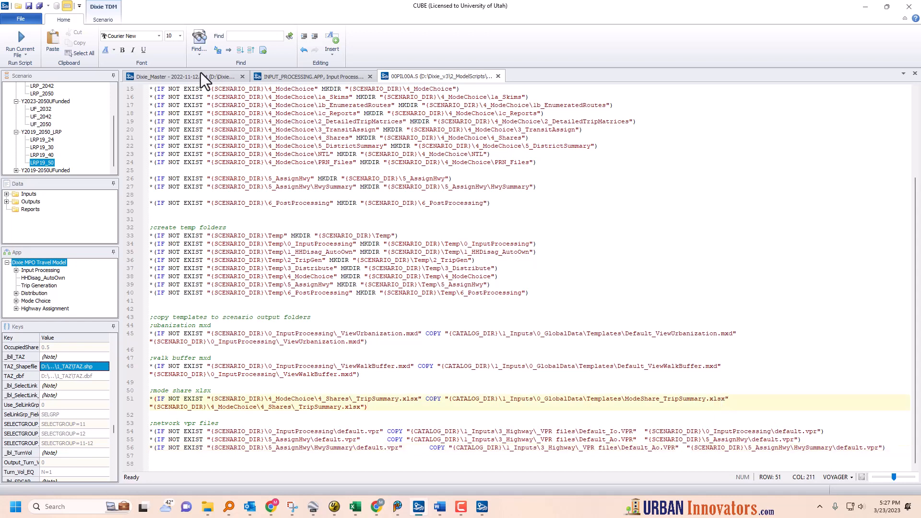
left_click(498, 77)
left_click(427, 278)
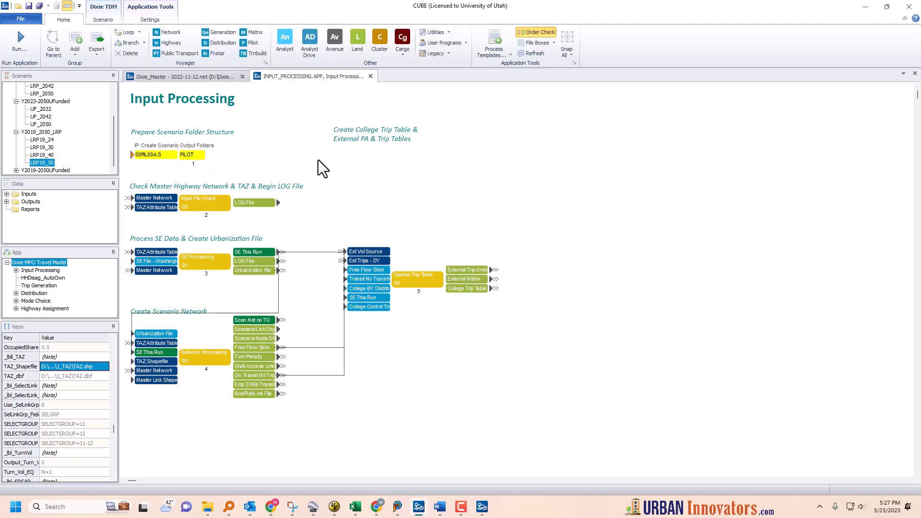
Run the Create Scenario Output Folders PILOT program for scenario LRP19_50 and dismiss the run result
left_click(283, 165)
left_click(187, 157)
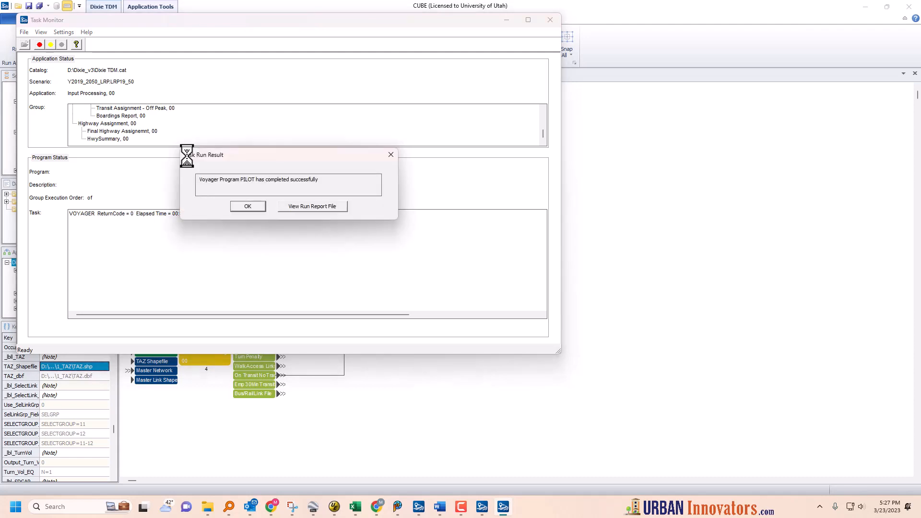
left_click(245, 207)
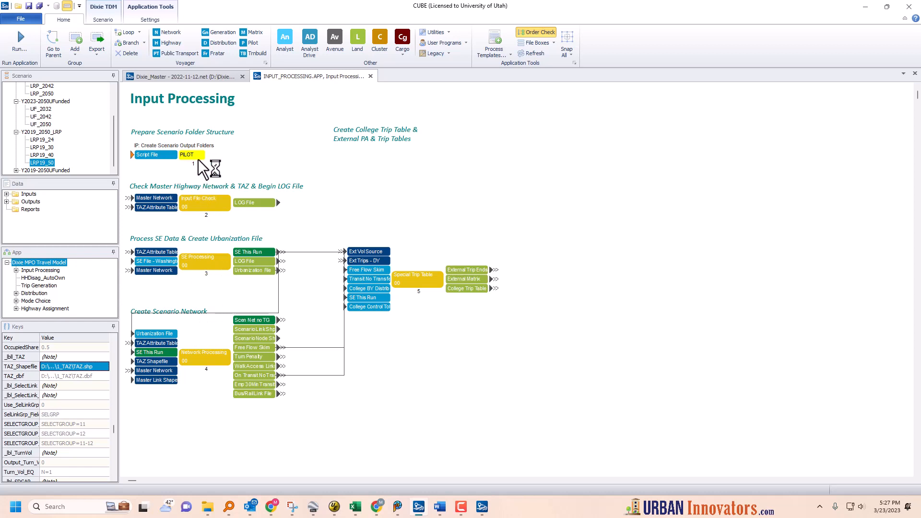
Switch to File Explorer and check Scenarios\Y2019_2050_LRP\LRP19_50\5_AssignHwy\HwySummary for the copied default.vpr
left_click(866, 7)
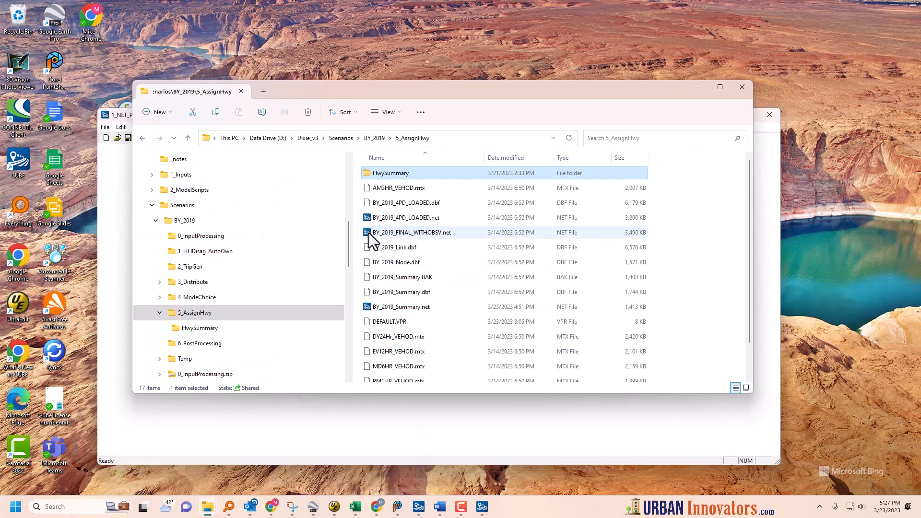
left_click(343, 139)
left_click(400, 188)
double_click(400, 187)
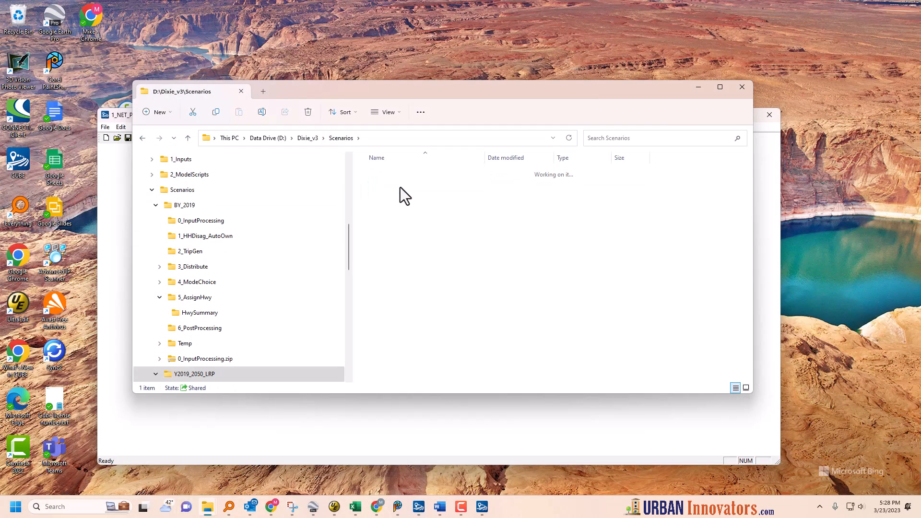
double_click(378, 174)
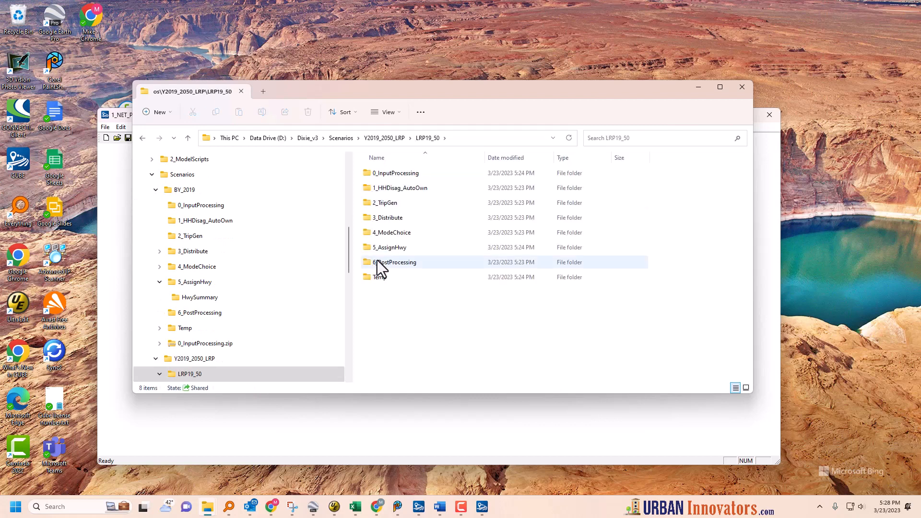
double_click(384, 249)
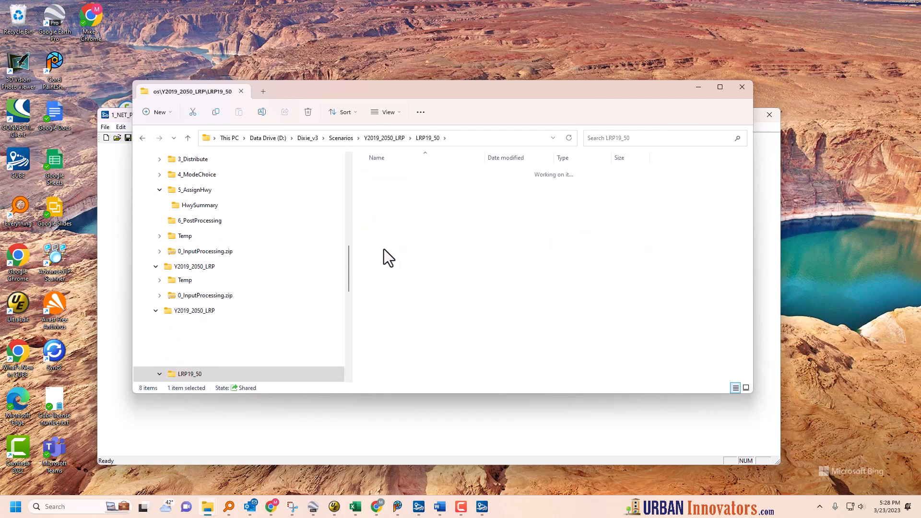
double_click(381, 173)
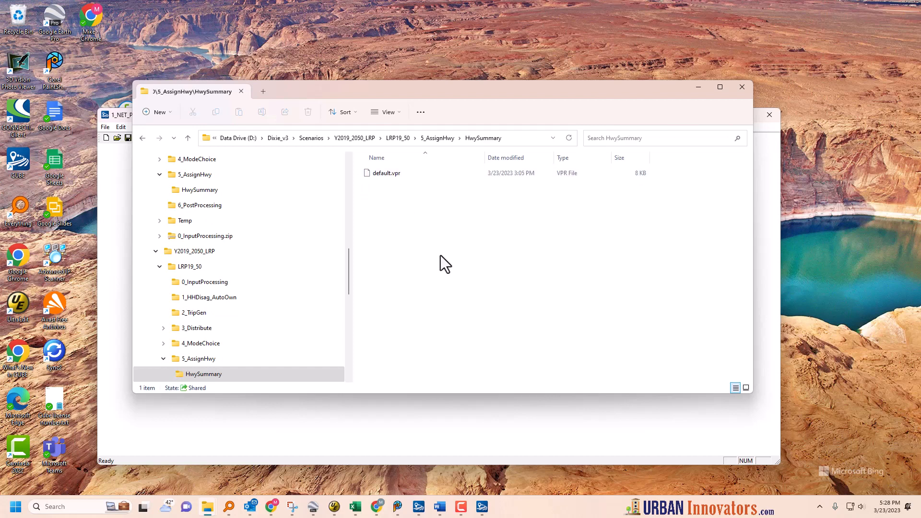
left_click(430, 415)
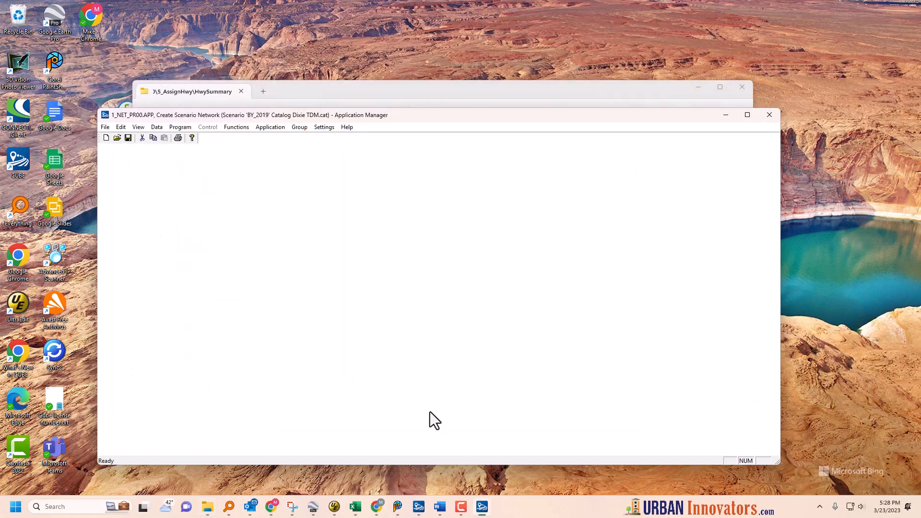